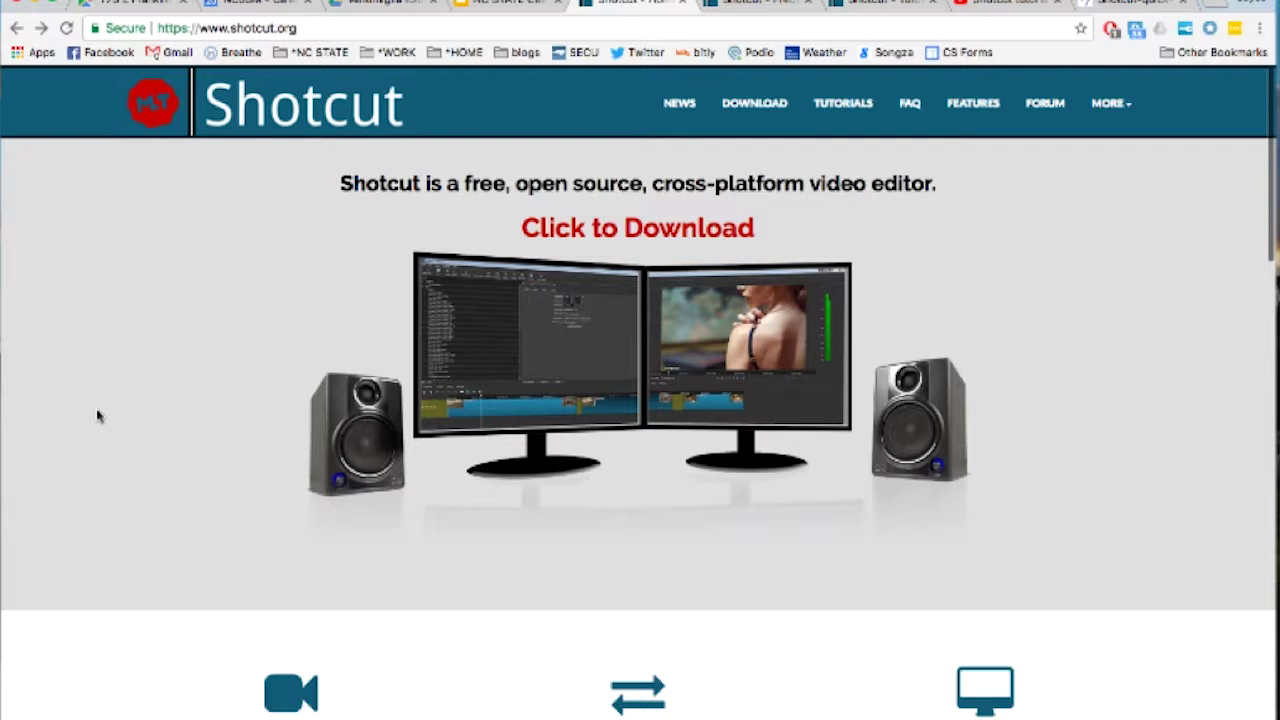
# Review Shotcut's minimum system requirements in the FAQ and the installer options for each platform on its download page.
pyautogui.click(714, 5)
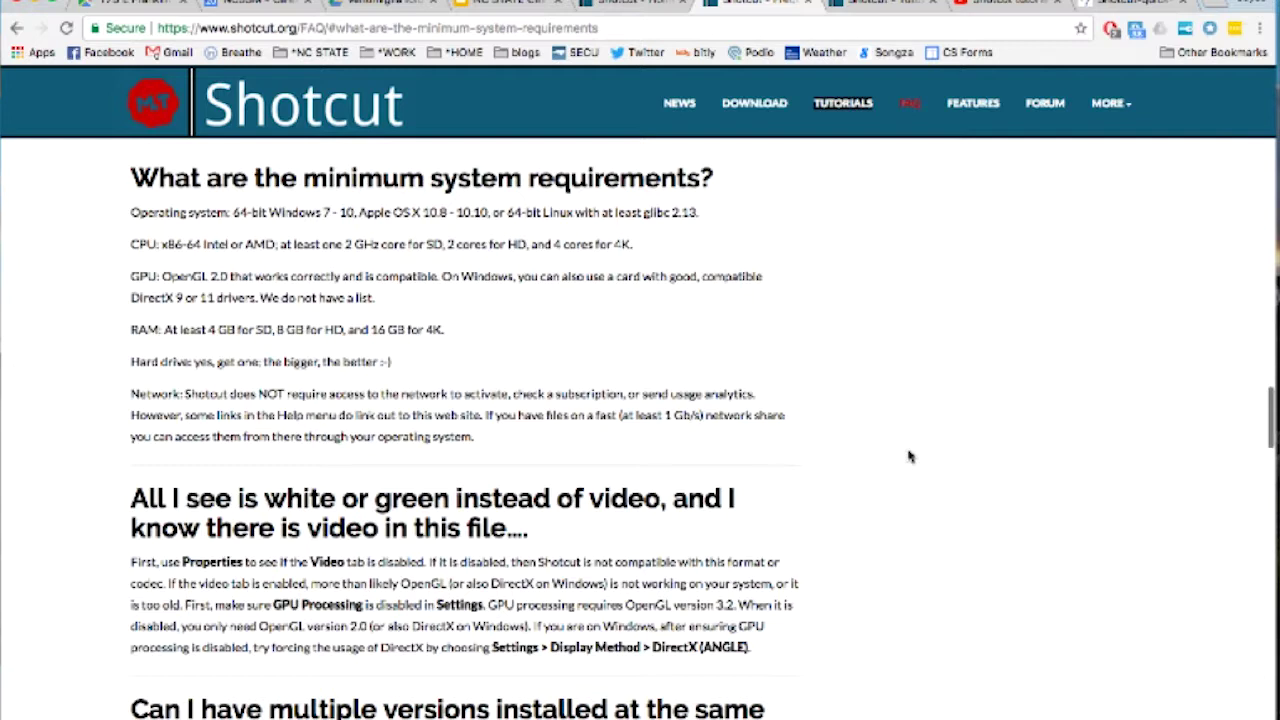
pyautogui.click(610, 6)
pyautogui.click(760, 104)
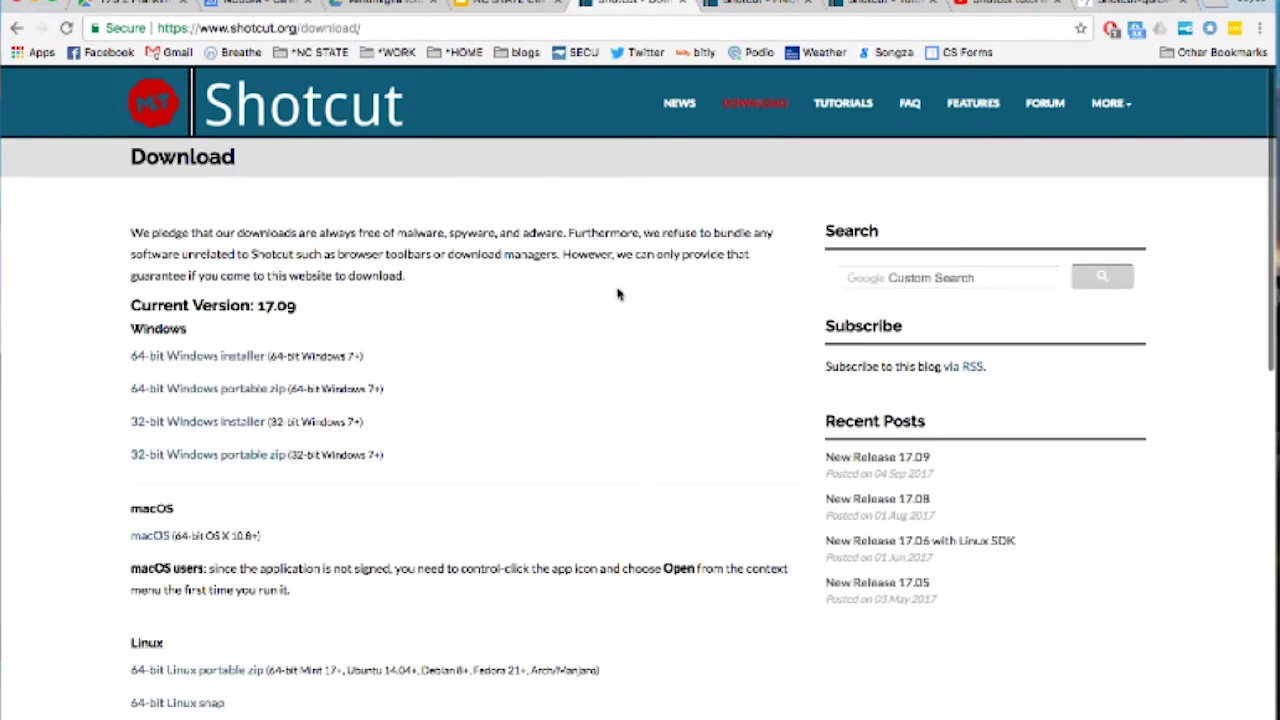
pyautogui.scroll(-2, 618, 294)
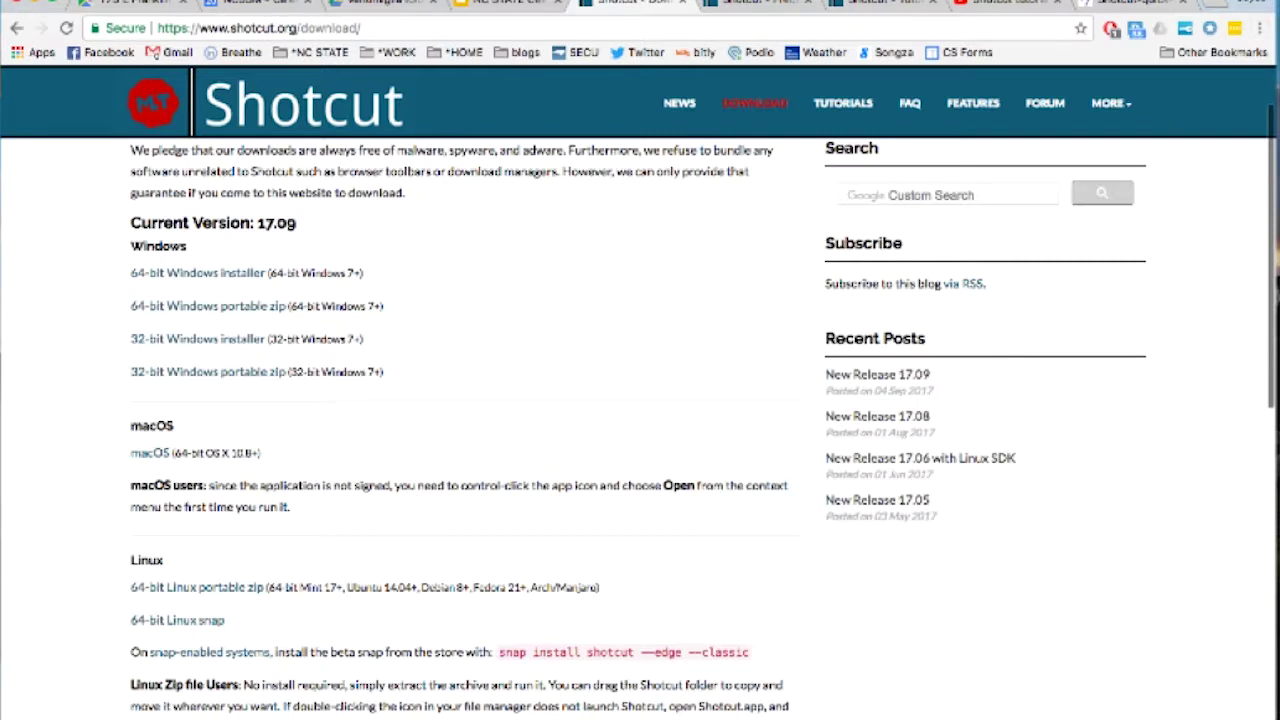
# Switch to the Shotcut application and show its timeline.
pyautogui.press('super+space')
pyautogui.write('skype')
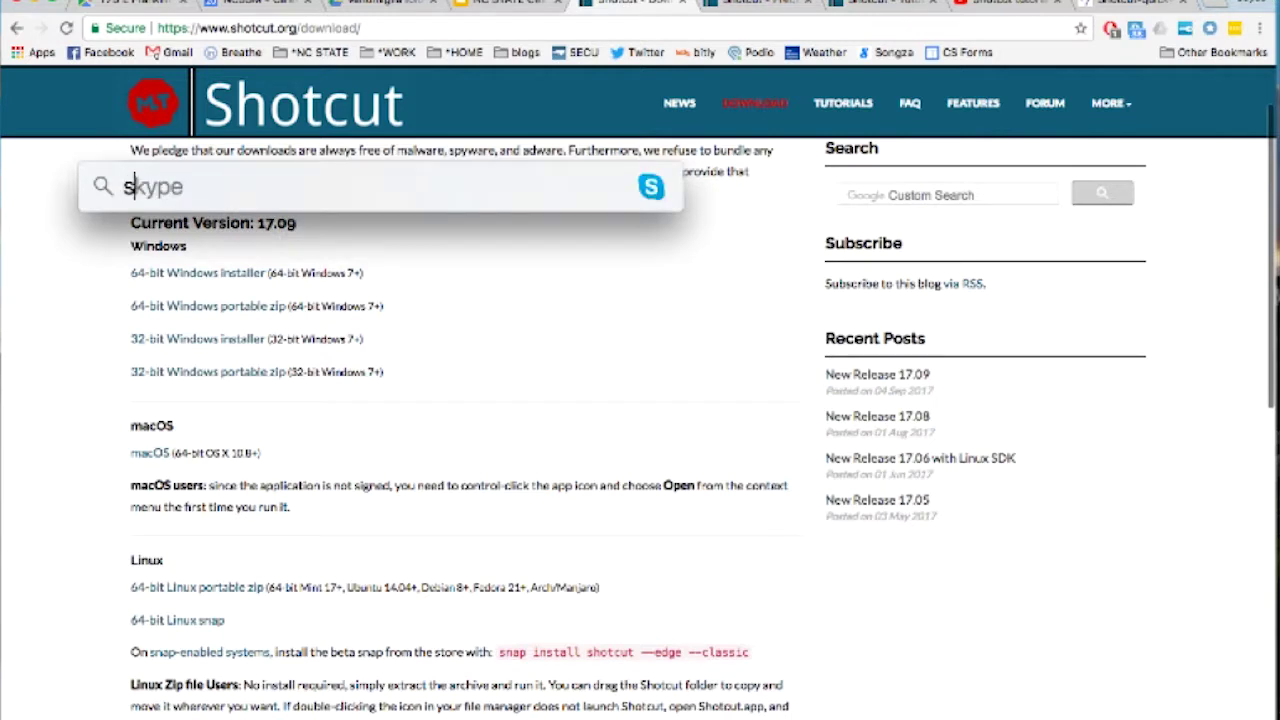
pyautogui.write('hotcut')
pyautogui.press('Return')
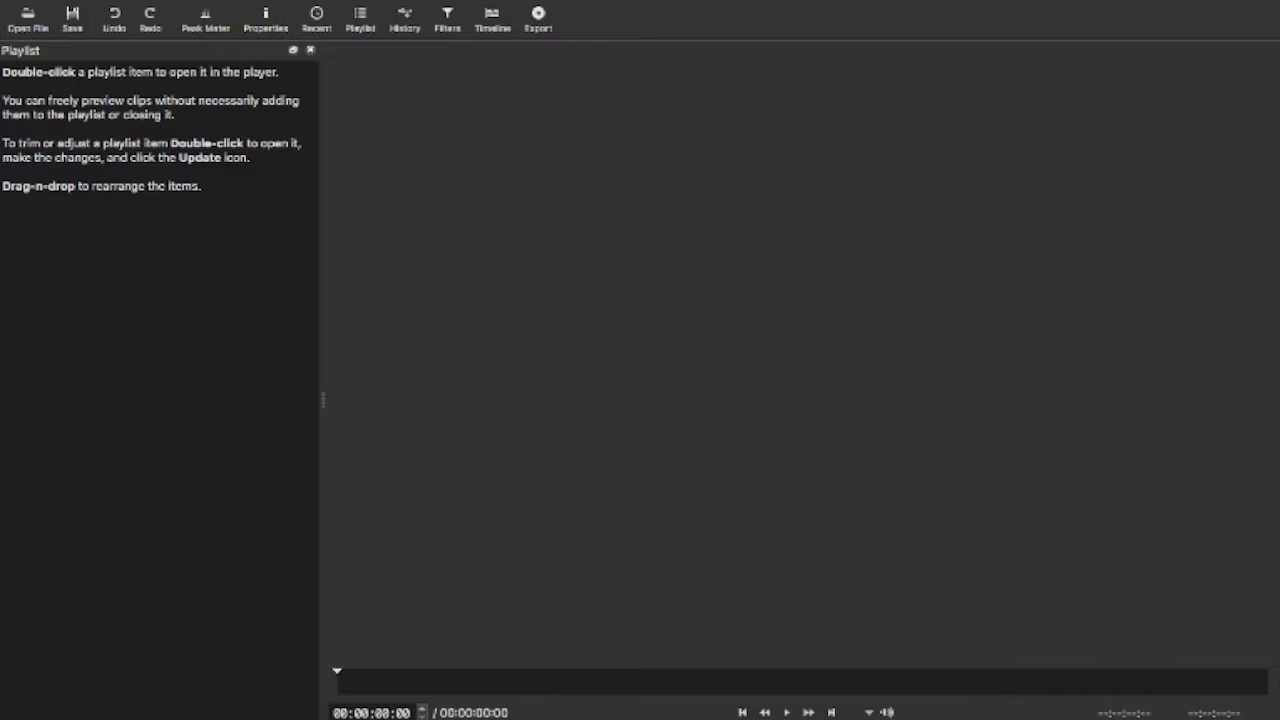
pyautogui.click(492, 26)
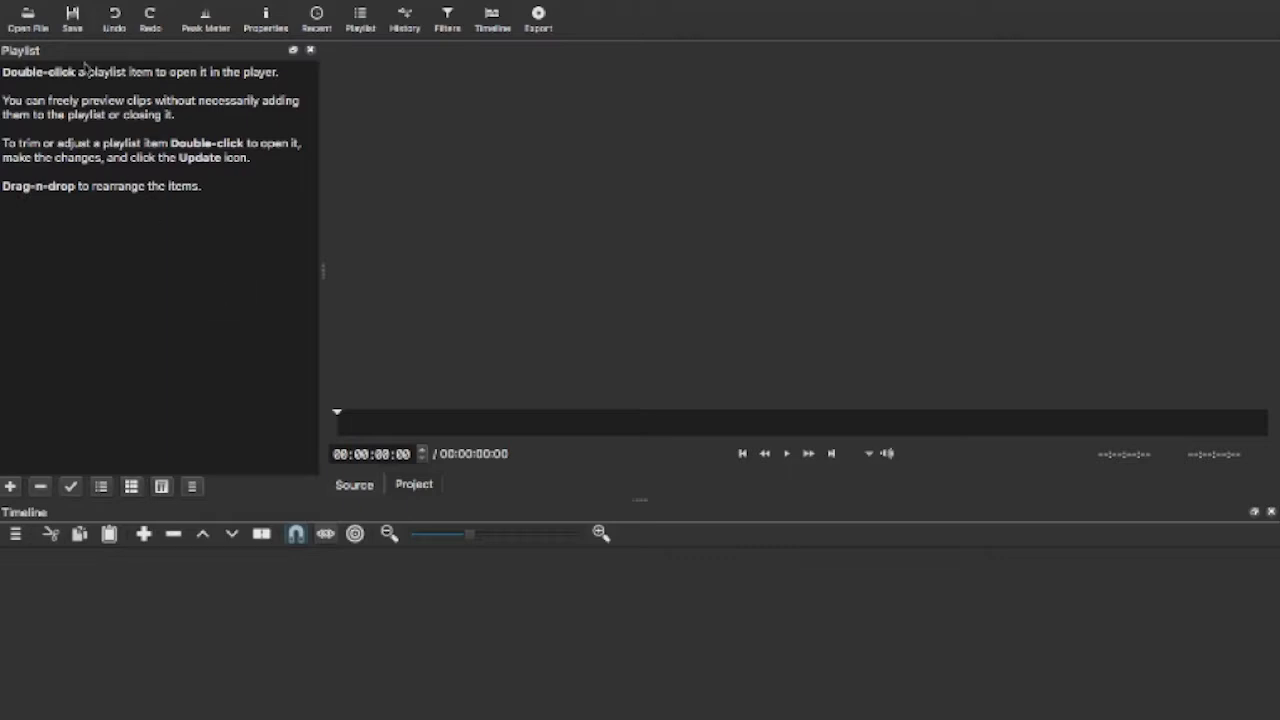
# Import IMG_0101.MOV, IMG_0102.MOV and IMG_0103.MOV from the shotcut tutorial folder in Movies, and pause the playback.
pyautogui.click(29, 18)
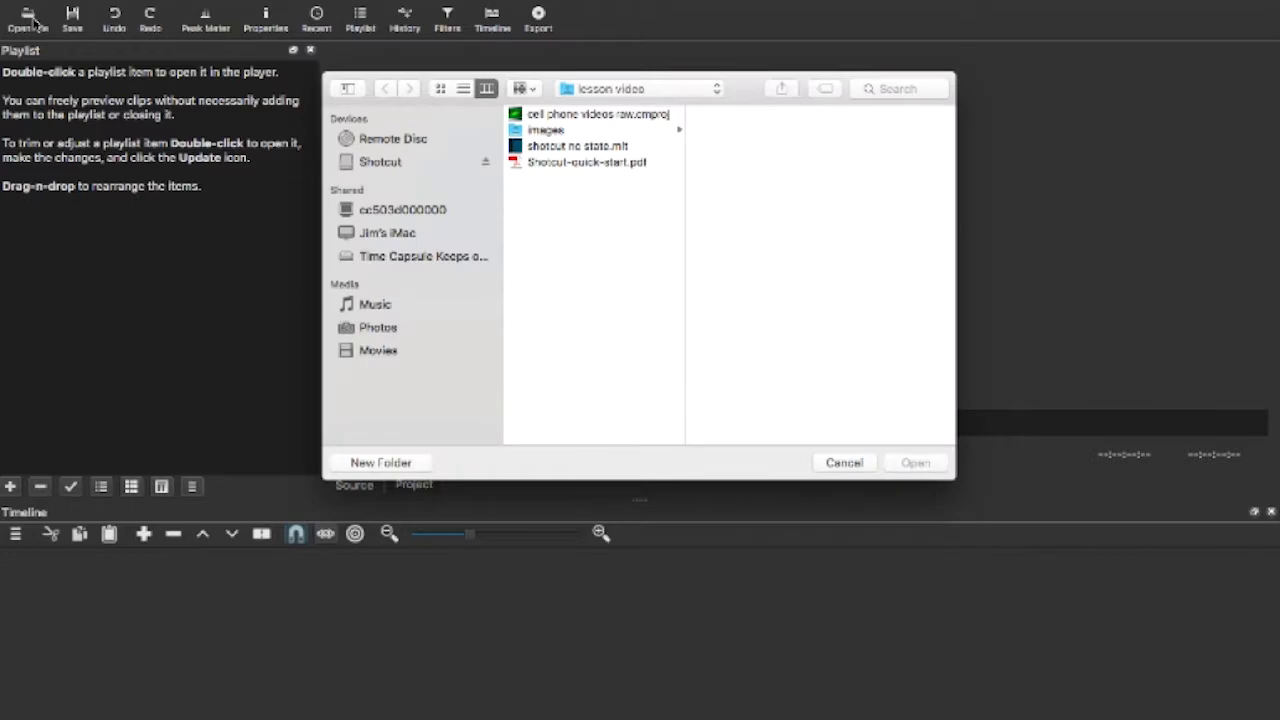
pyautogui.click(398, 352)
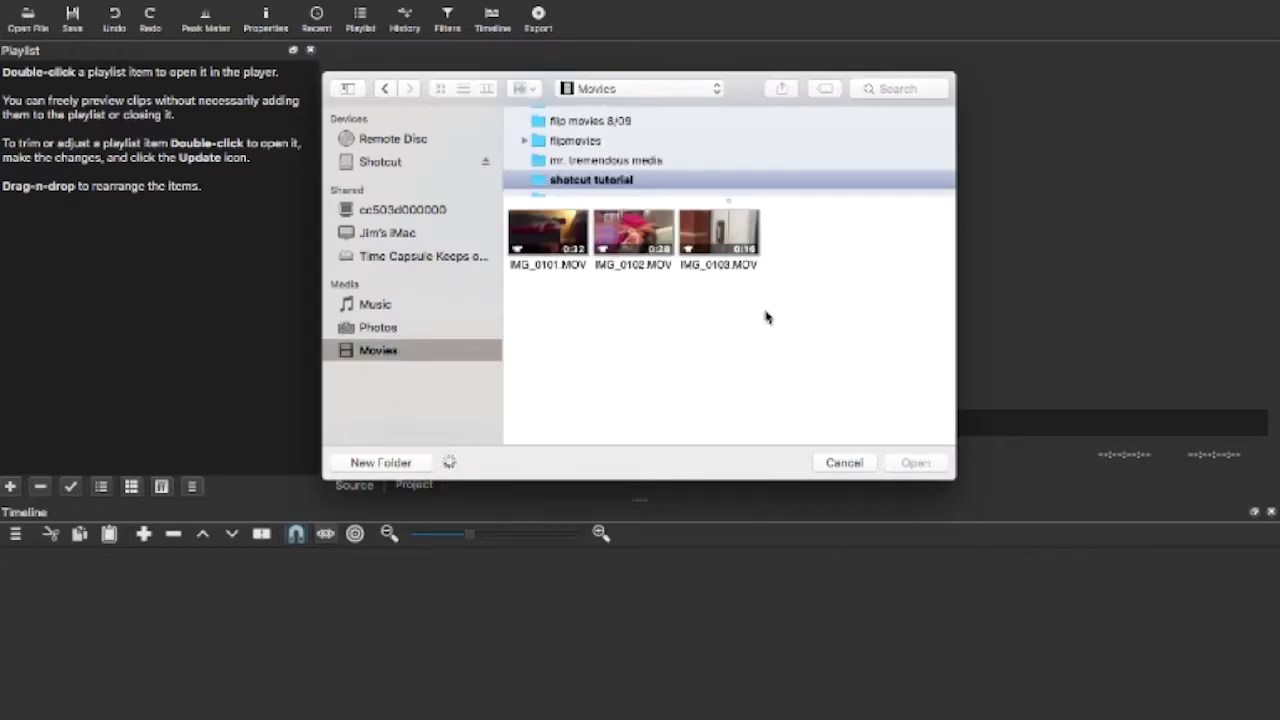
pyautogui.moveTo(782, 270); pyautogui.dragTo(510, 218)
pyautogui.click(905, 464)
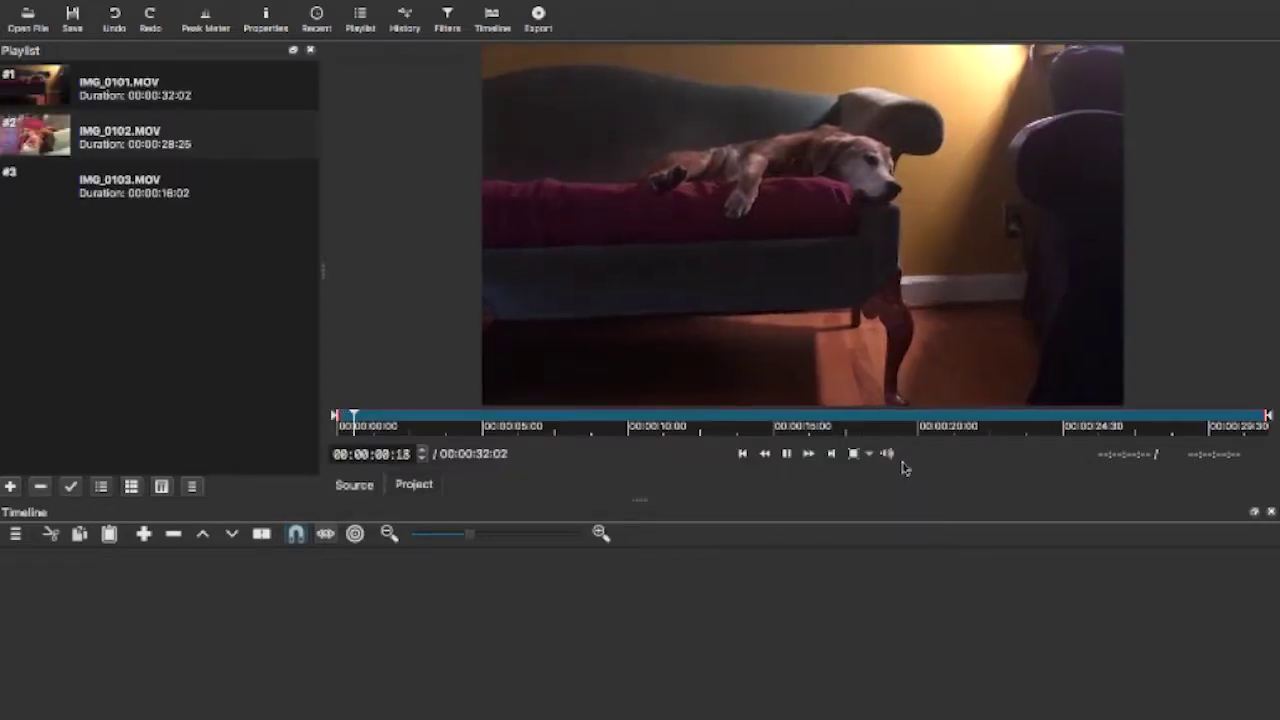
pyautogui.click(788, 455)
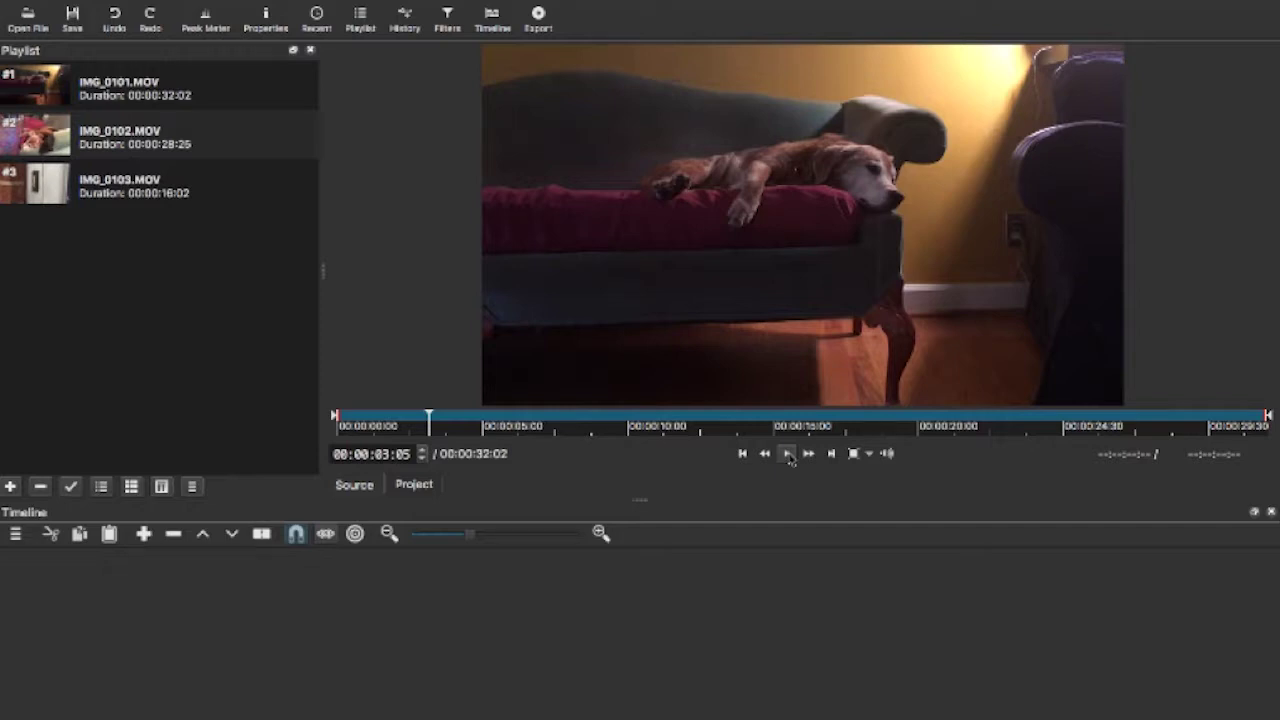
# Scrub through IMG_0101.MOV in the player and play it from 00:00:19:00.
pyautogui.click(240, 79)
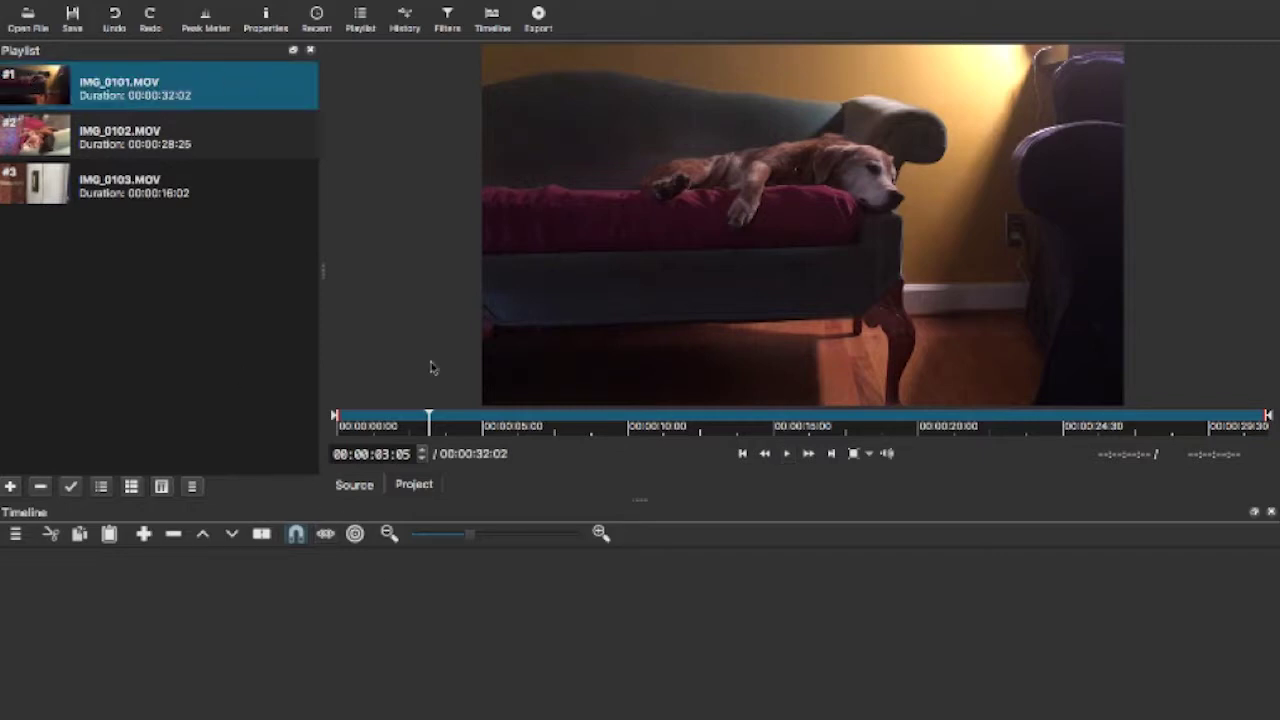
pyautogui.click(433, 418)
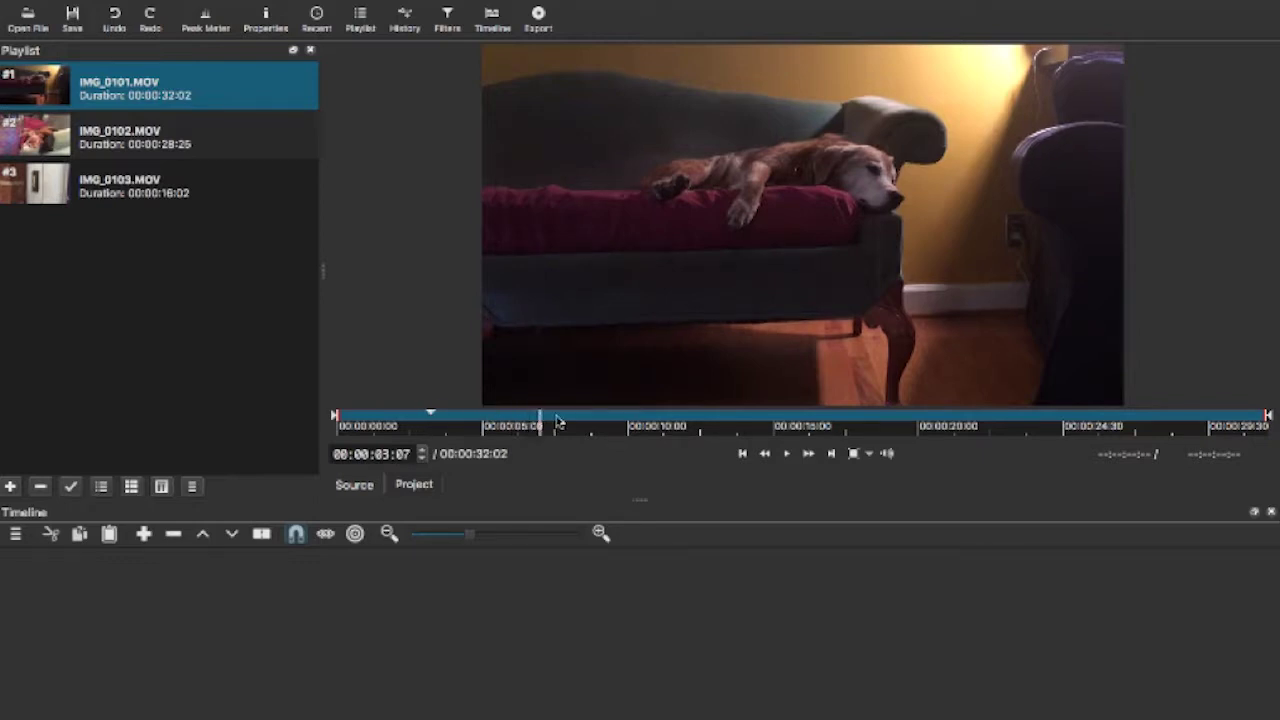
pyautogui.click(930, 420)
pyautogui.click(888, 420)
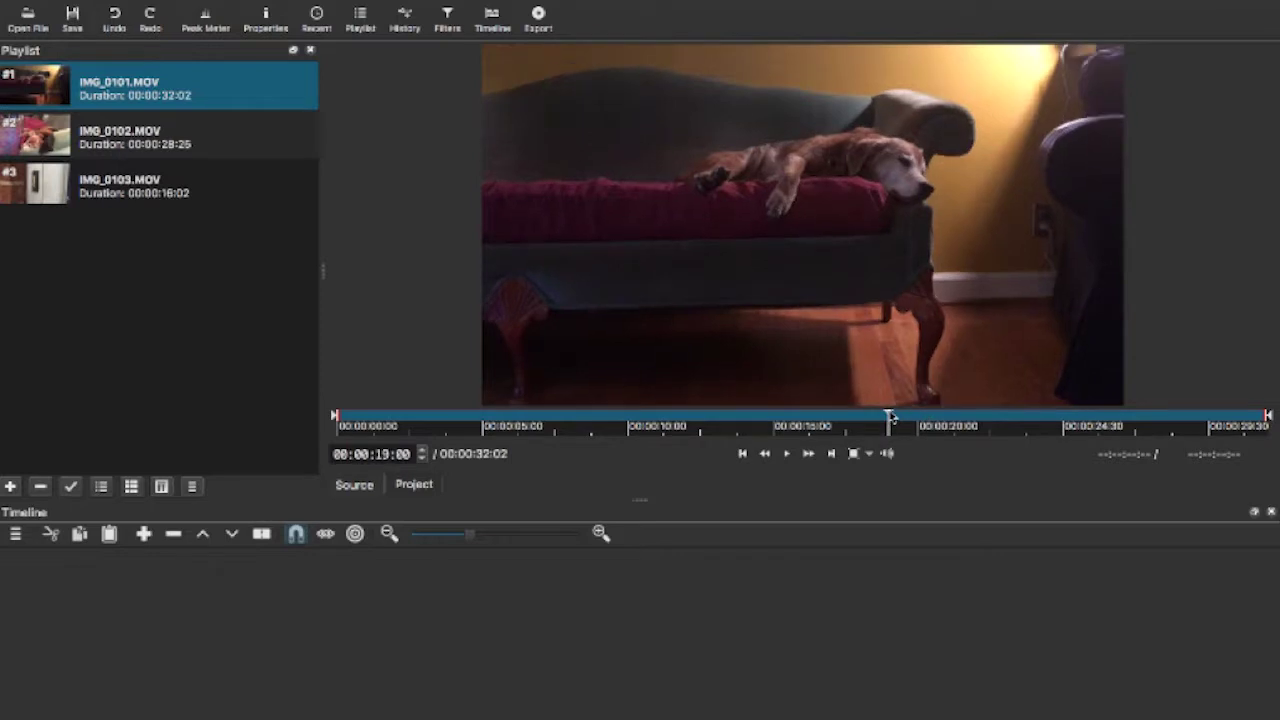
pyautogui.click(789, 455)
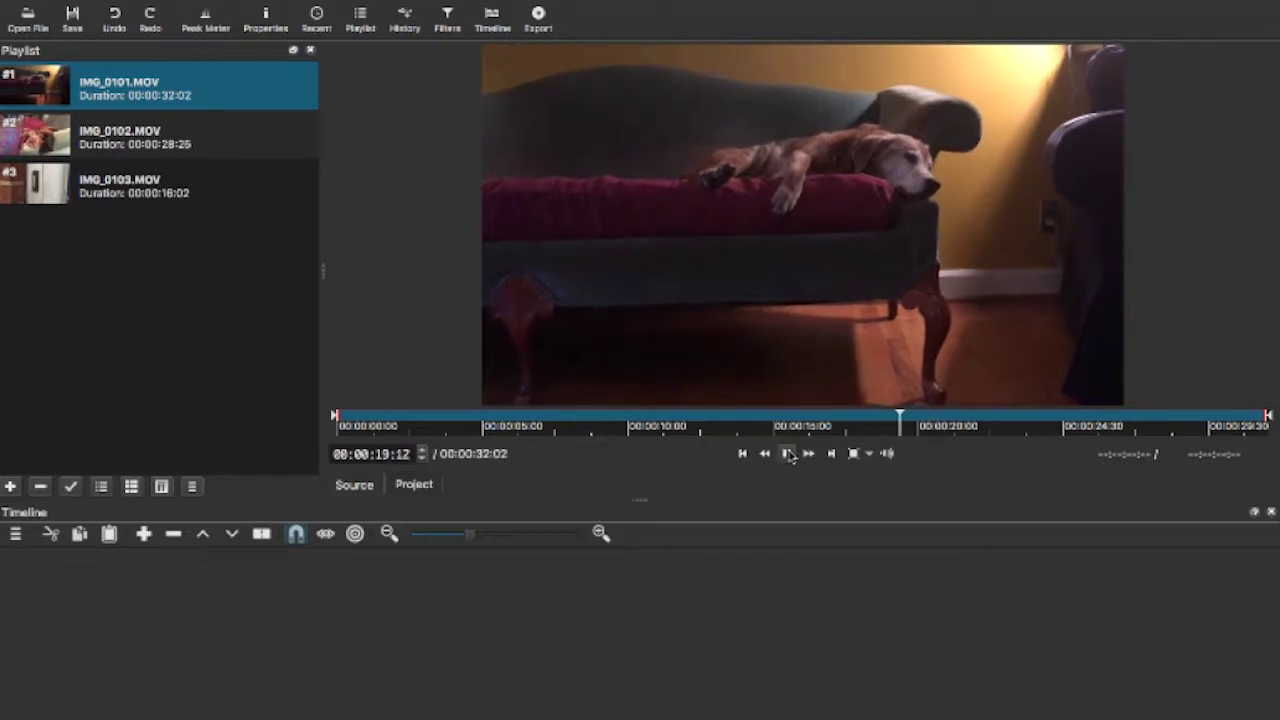
# Lower the player volume to about -10.5 dB and pause the playback.
pyautogui.click(888, 453)
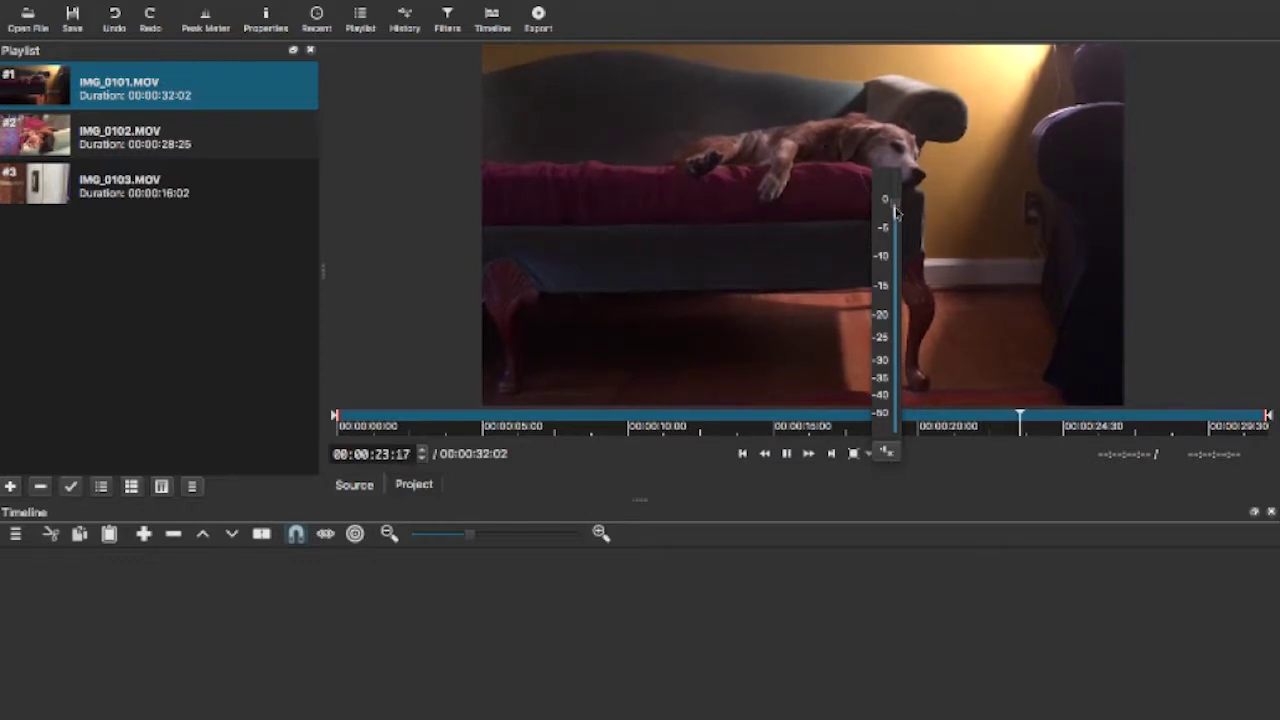
pyautogui.click(895, 268)
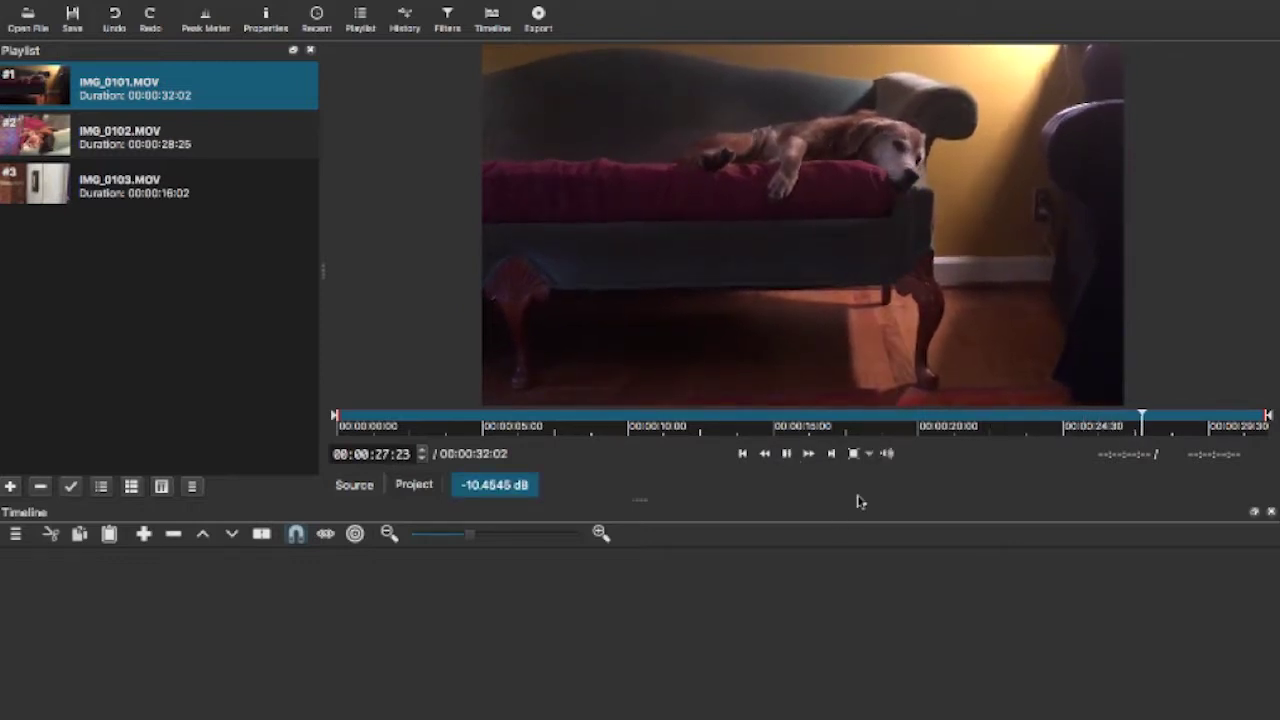
pyautogui.click(787, 453)
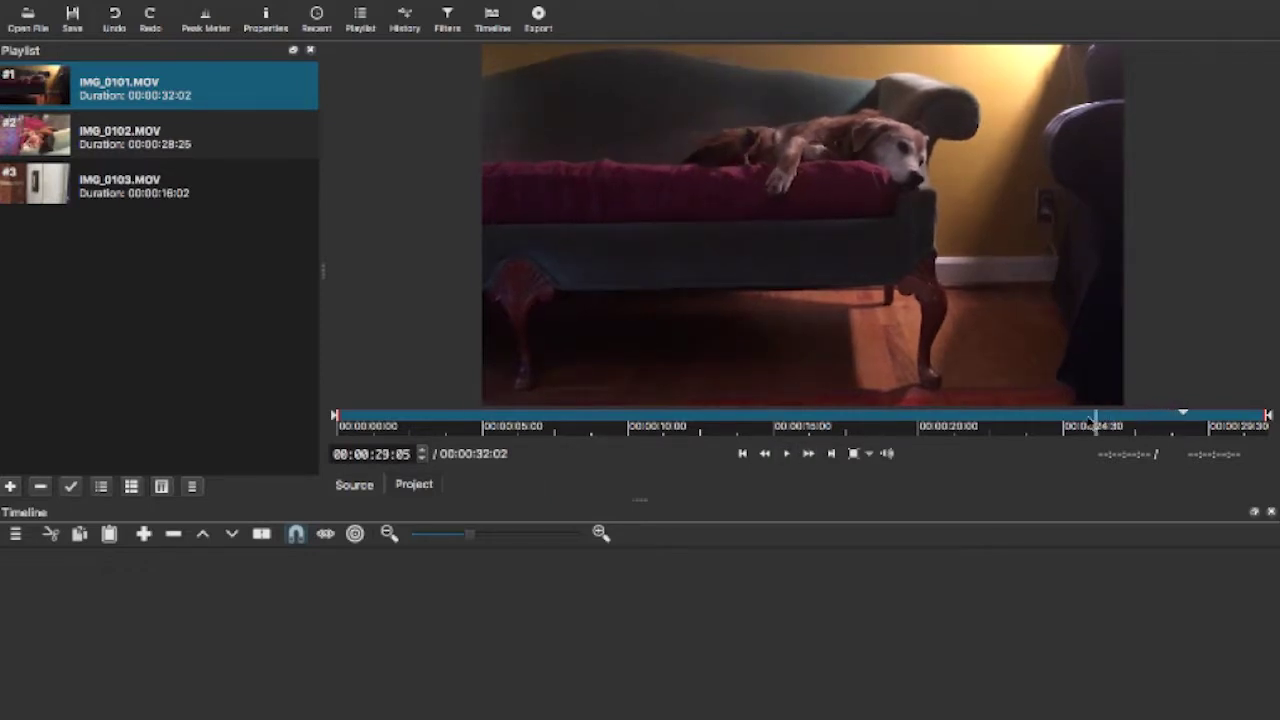
# Trim the start of IMG_0101.MOV by setting its in point to 00:00:27:17.
pyautogui.click(1036, 424)
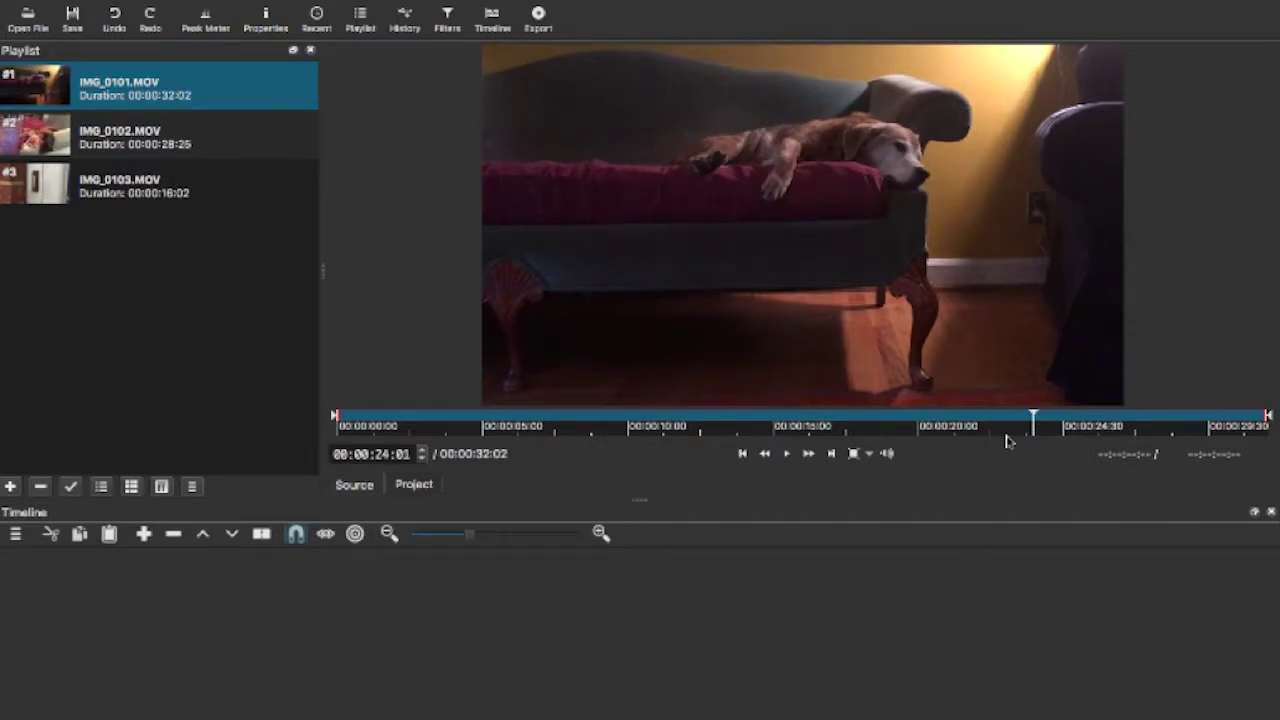
pyautogui.press('i')
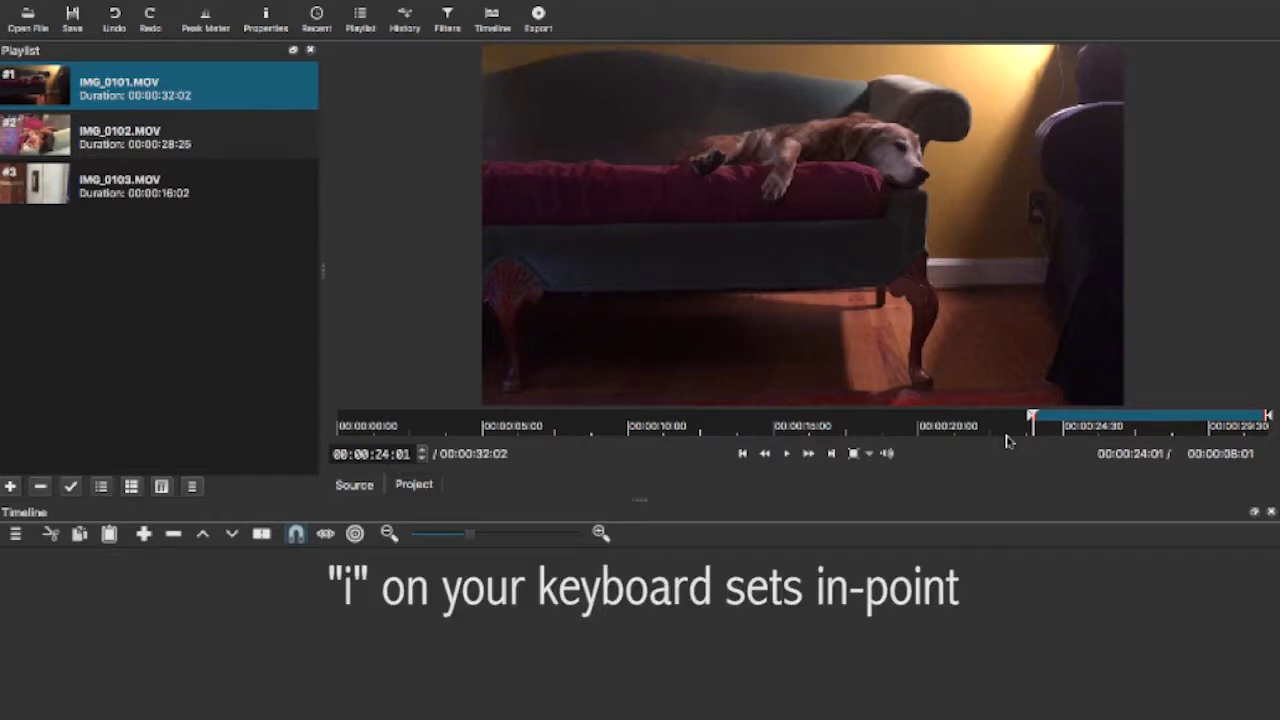
pyautogui.moveTo(1033, 416)
pyautogui.mouseDown()
pyautogui.moveTo(1059, 417)
pyautogui.moveTo(724, 420)
pyautogui.moveTo(1031, 423)
pyautogui.mouseUp()
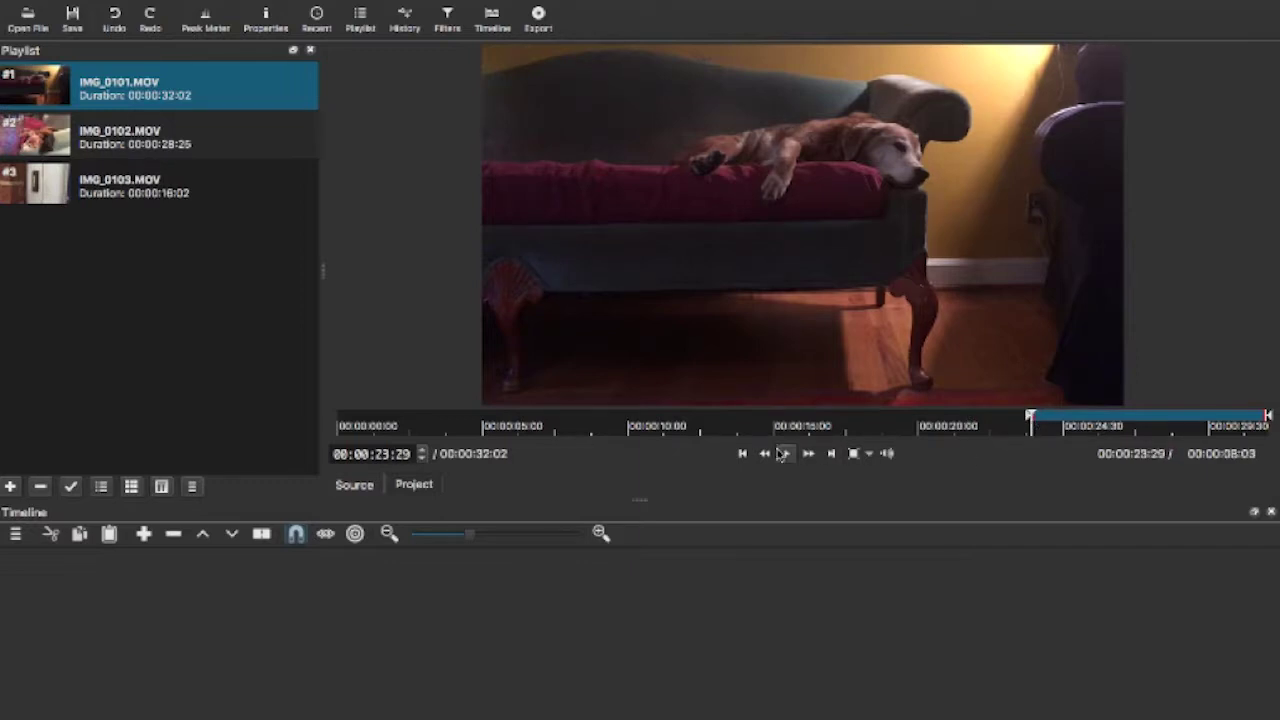
pyautogui.click(787, 455)
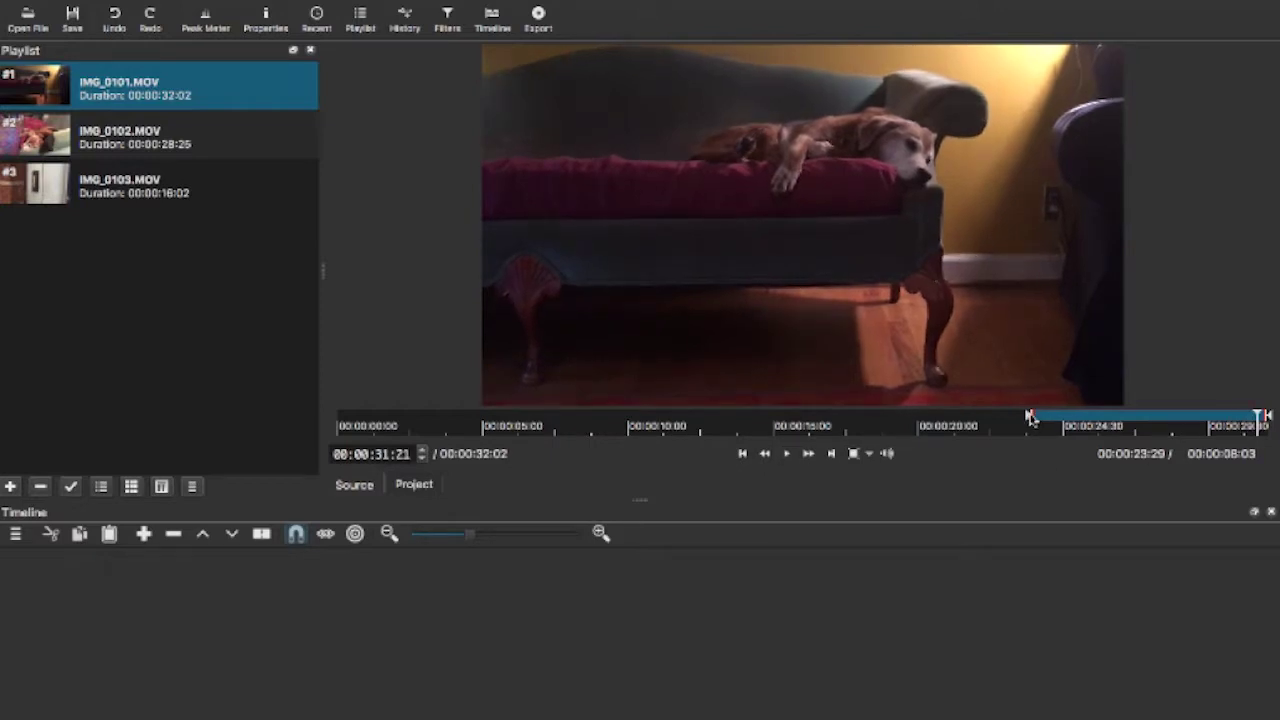
pyautogui.moveTo(1030, 416); pyautogui.dragTo(1138, 424)
# Play the remaining part of IMG_0101.MOV and set its out point at 00:00:31:25.
pyautogui.click(1208, 420)
pyautogui.click(786, 453)
pyautogui.click(787, 453)
pyautogui.press('o')
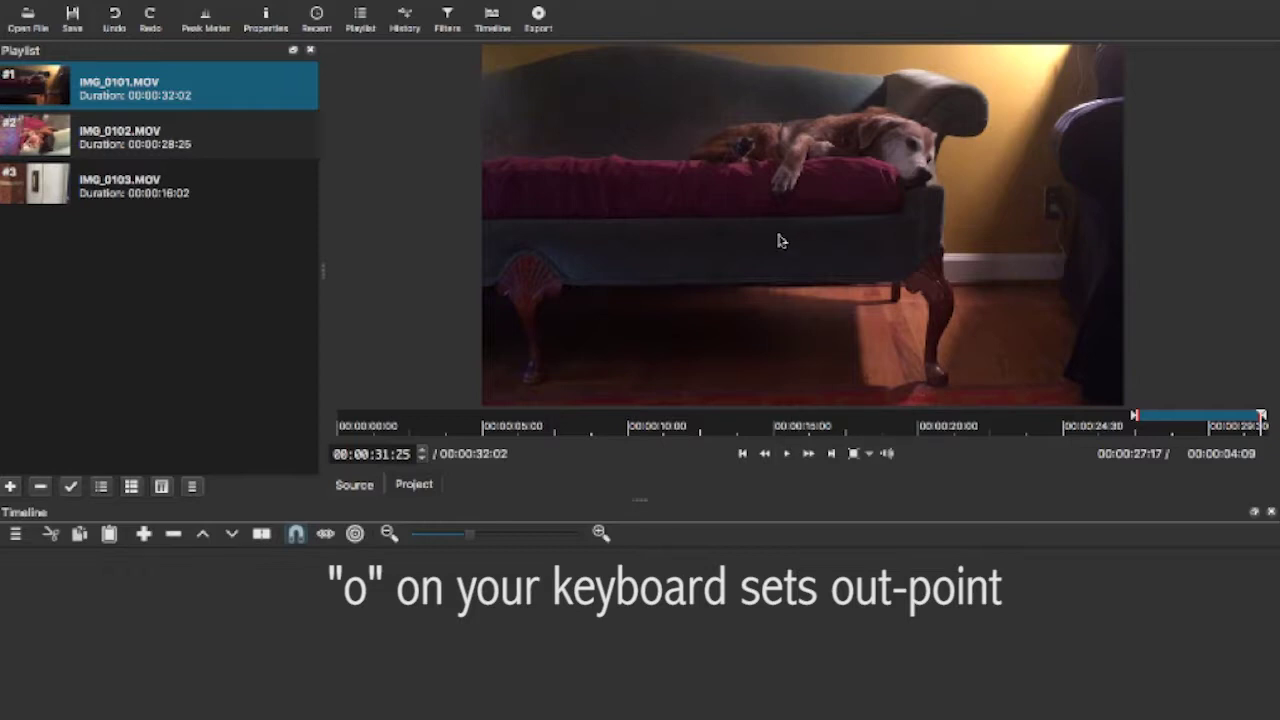
# Add the trimmed IMG_0101.MOV clip to the timeline as track V1 and play it from the beginning.
pyautogui.moveTo(303, 600); pyautogui.dragTo(37, 636)
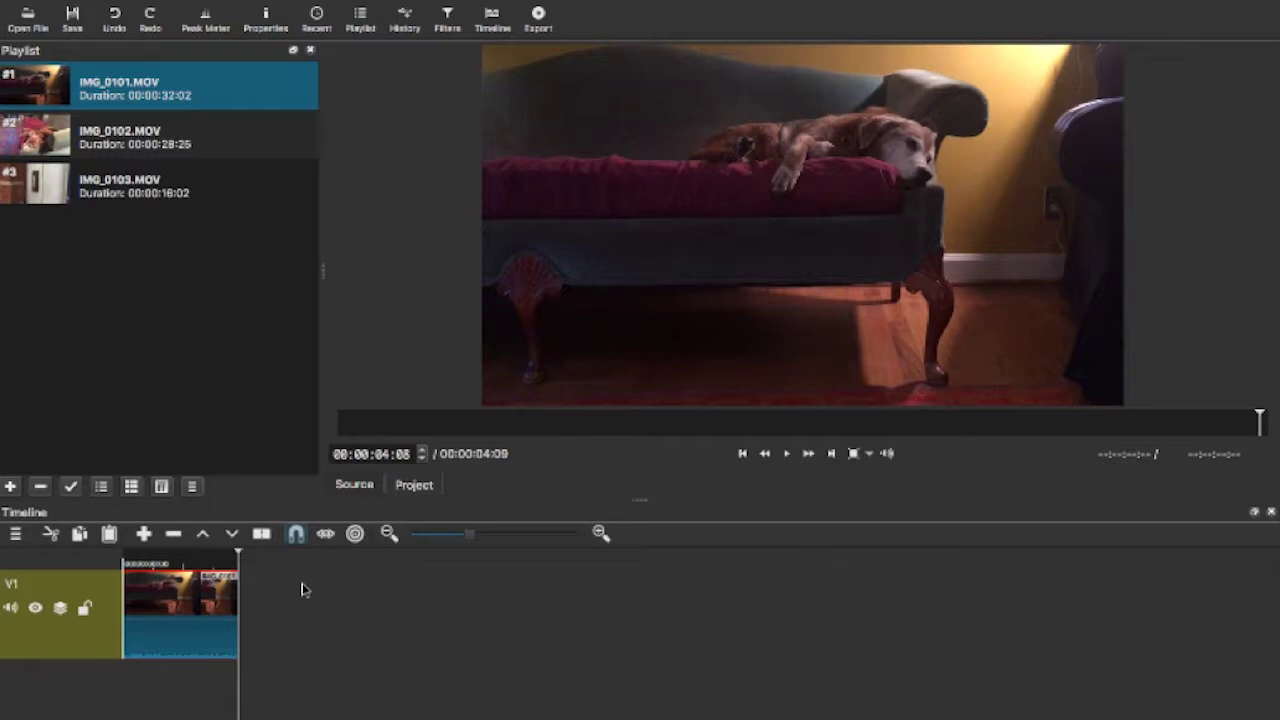
pyautogui.moveTo(238, 553); pyautogui.dragTo(90, 550)
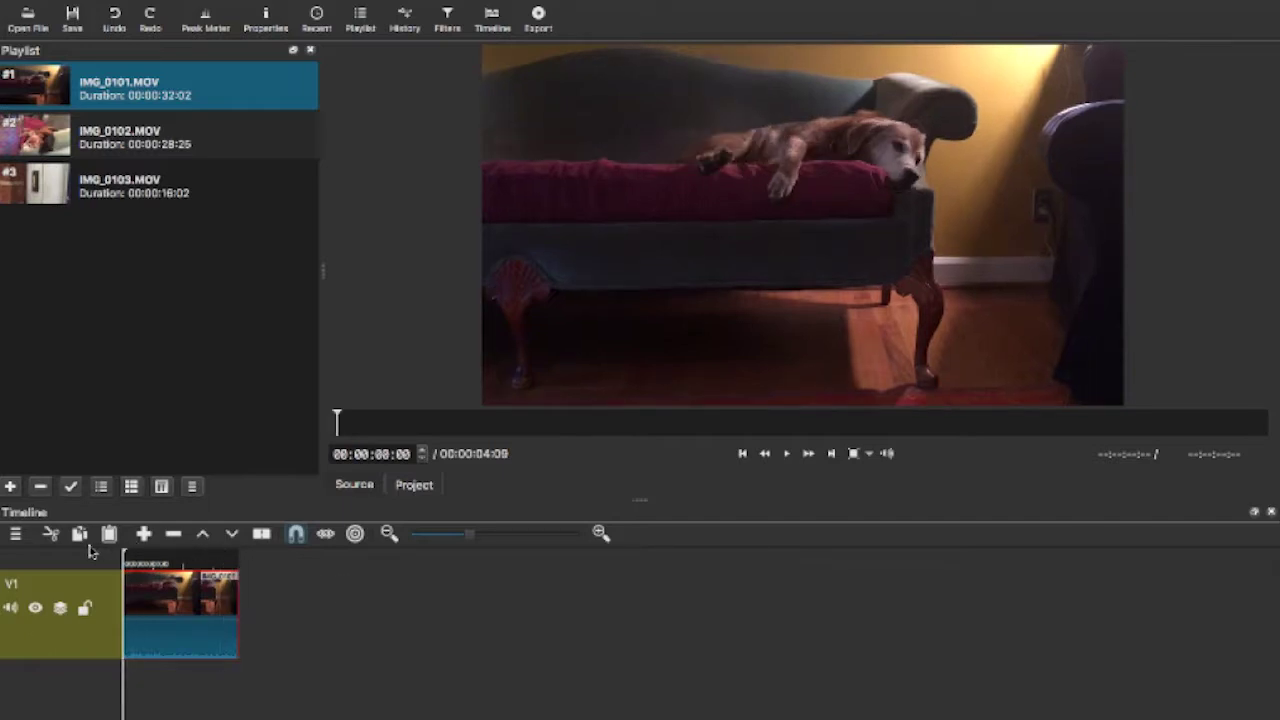
pyautogui.press('space')
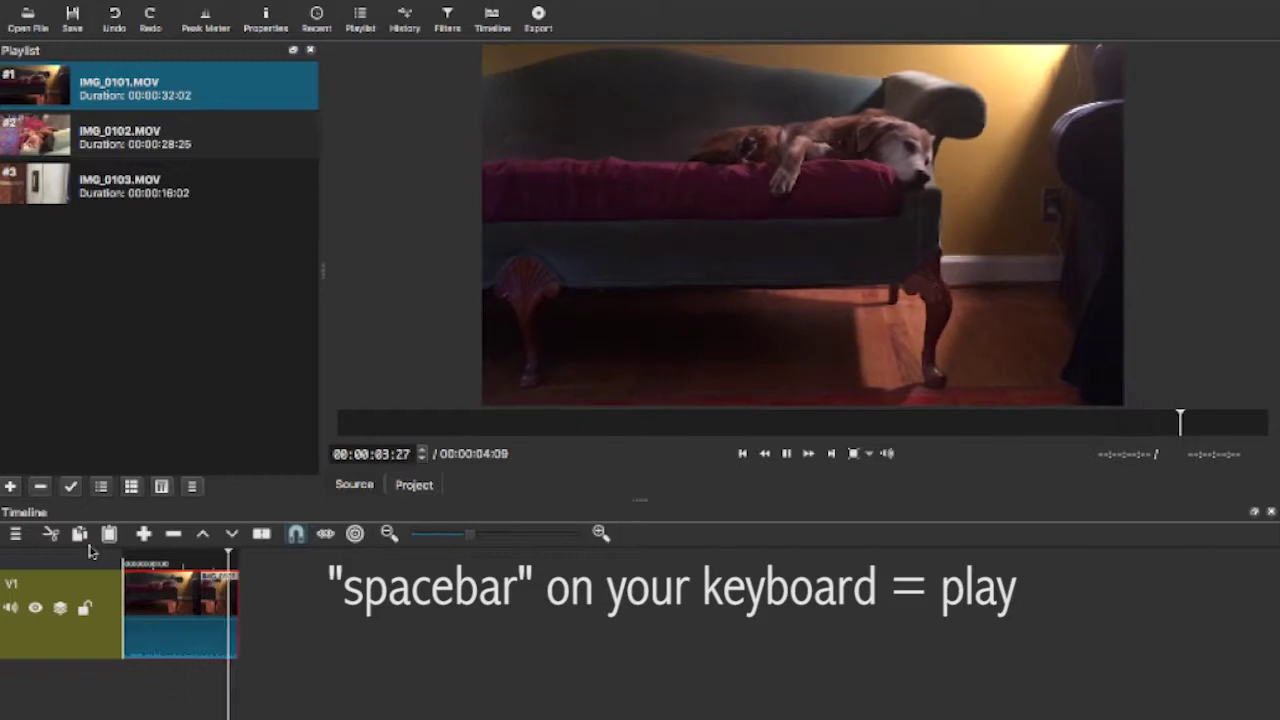
# Open IMG_0103.MOV from the playlist and set its in point to 00:00:09:24, just before the finger rings the doorbell.
pyautogui.click(124, 195)
pyautogui.doubleClick(43, 198)
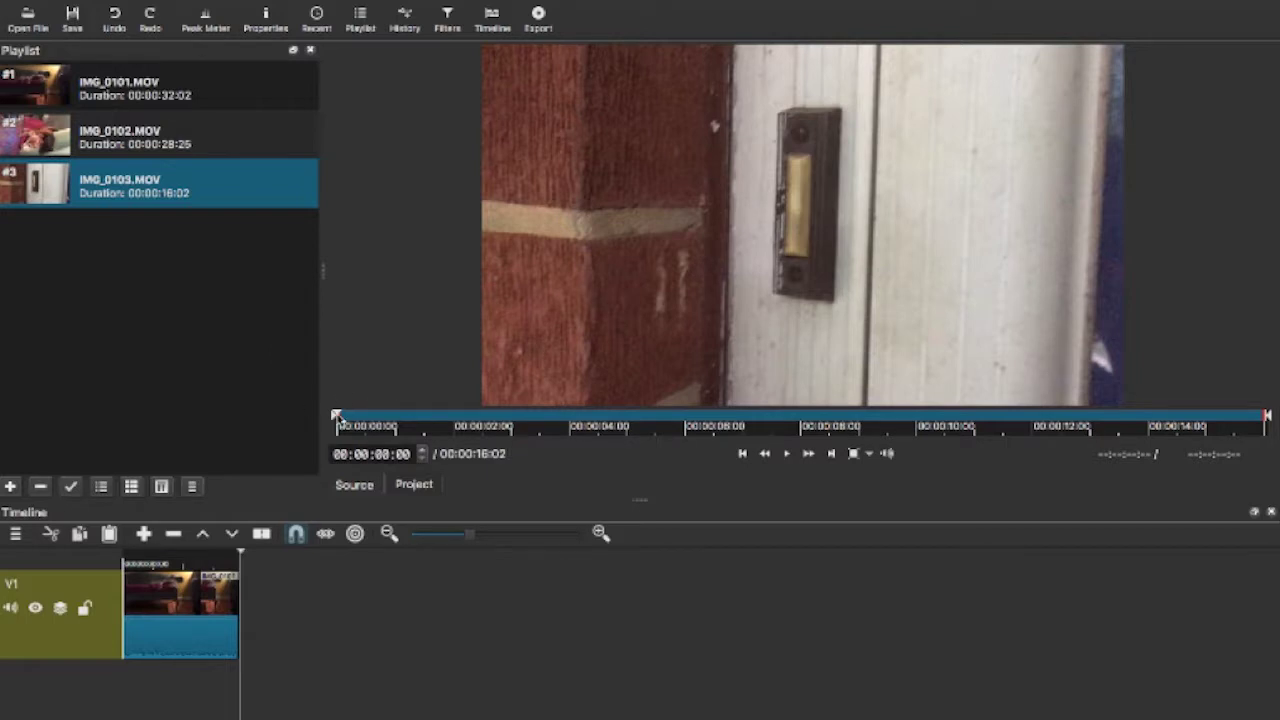
pyautogui.moveTo(337, 417); pyautogui.dragTo(467, 416)
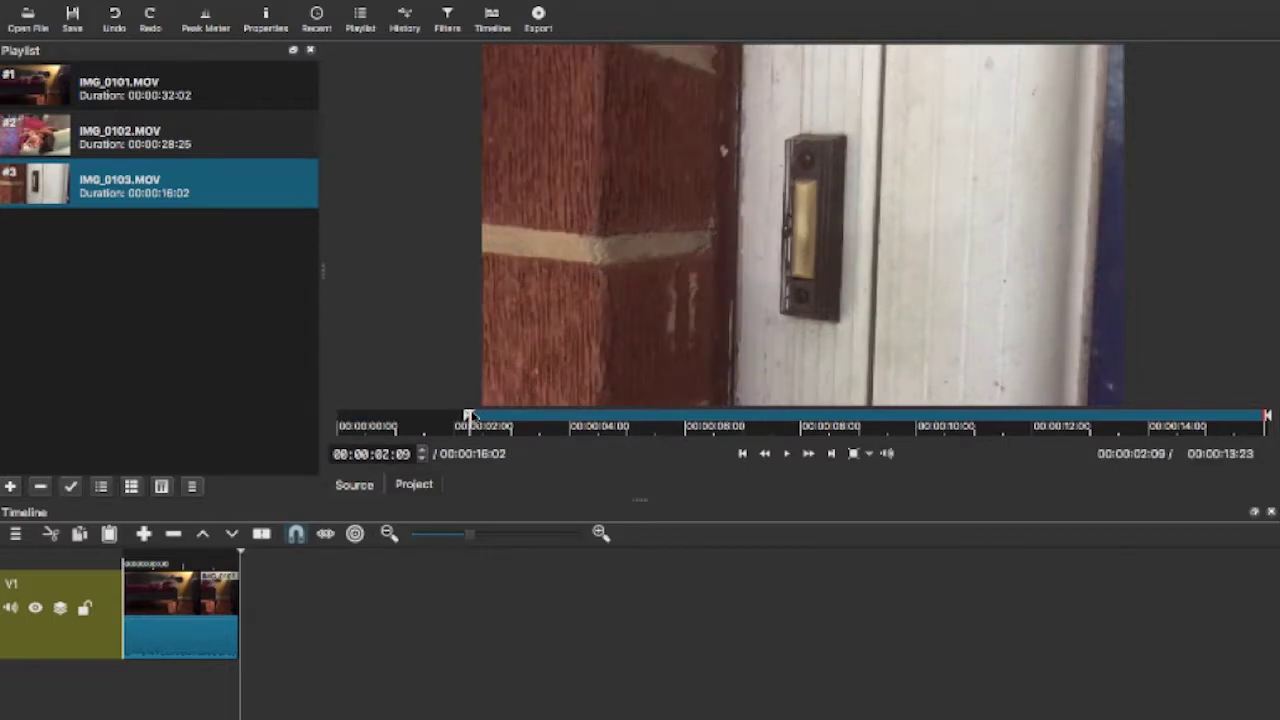
pyautogui.moveTo(470, 416); pyautogui.dragTo(345, 418)
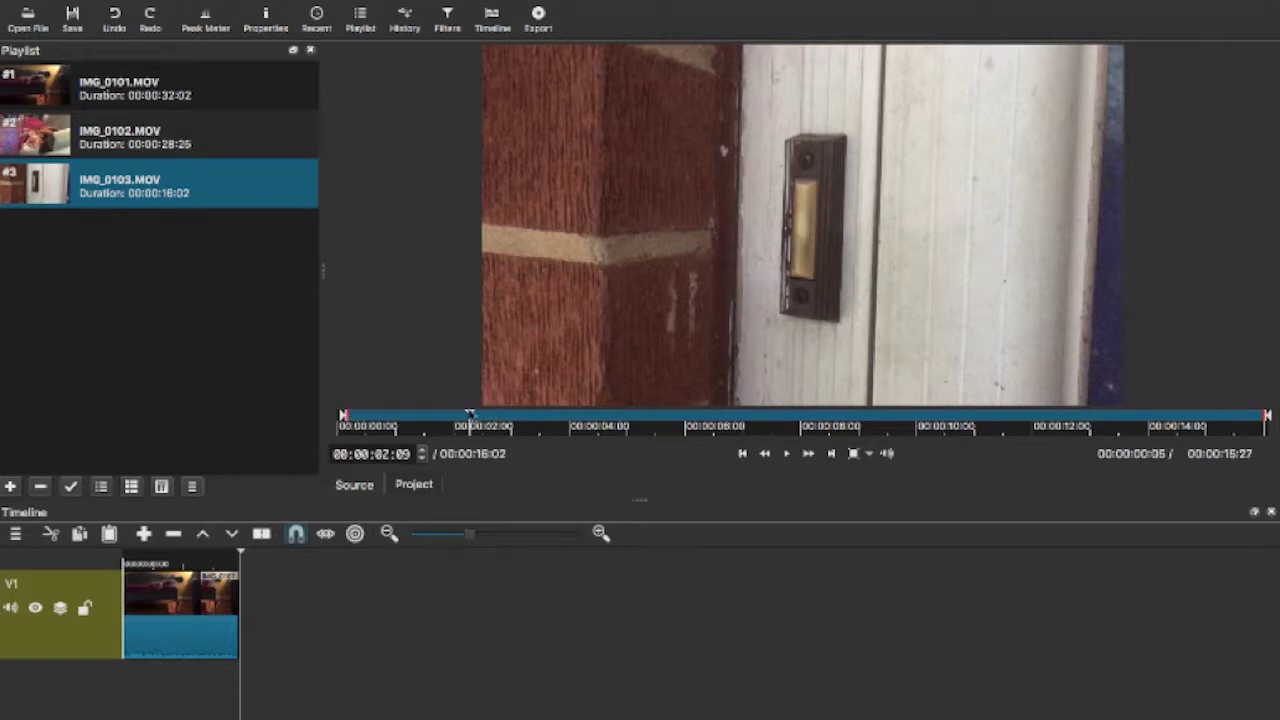
pyautogui.click(463, 416)
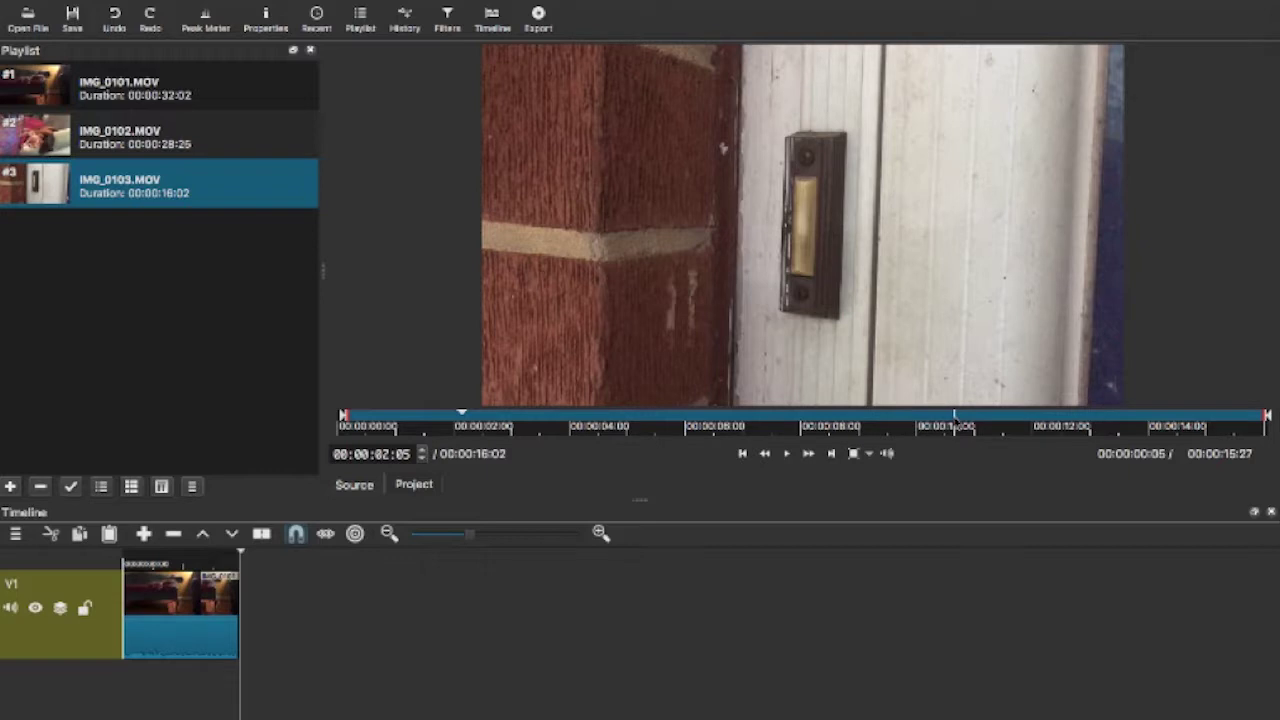
pyautogui.click(842, 418)
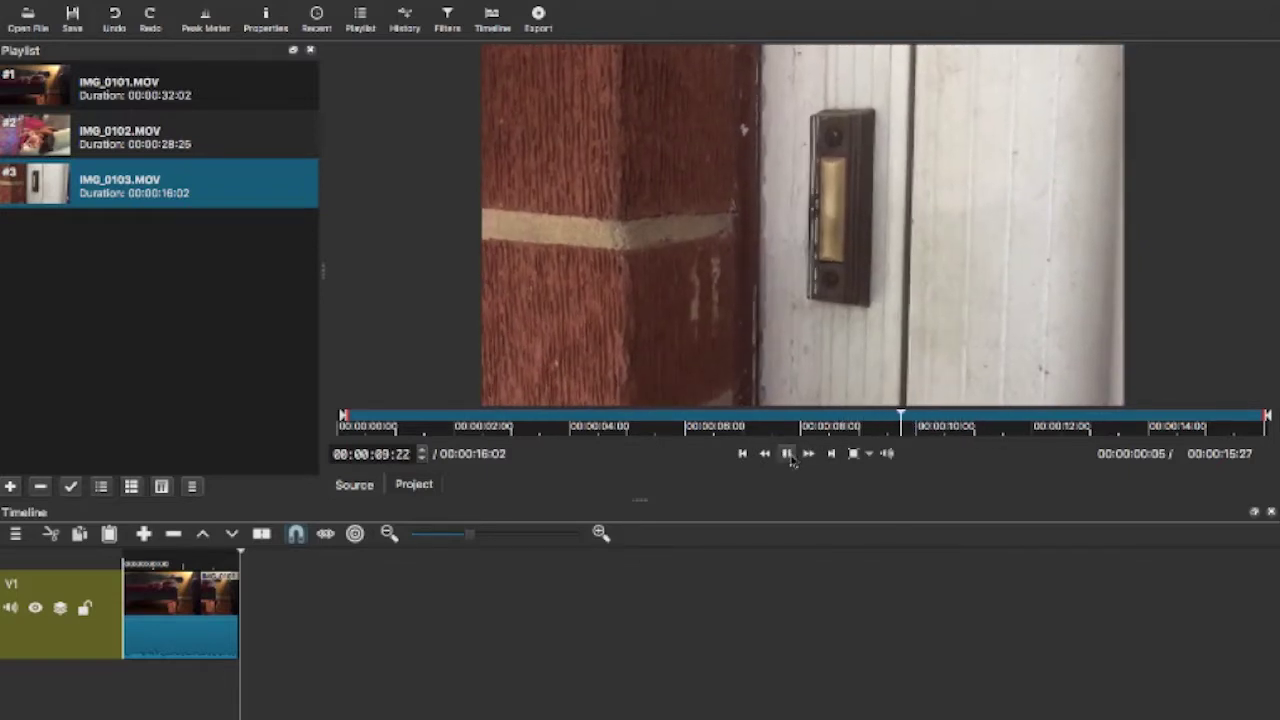
pyautogui.click(787, 454)
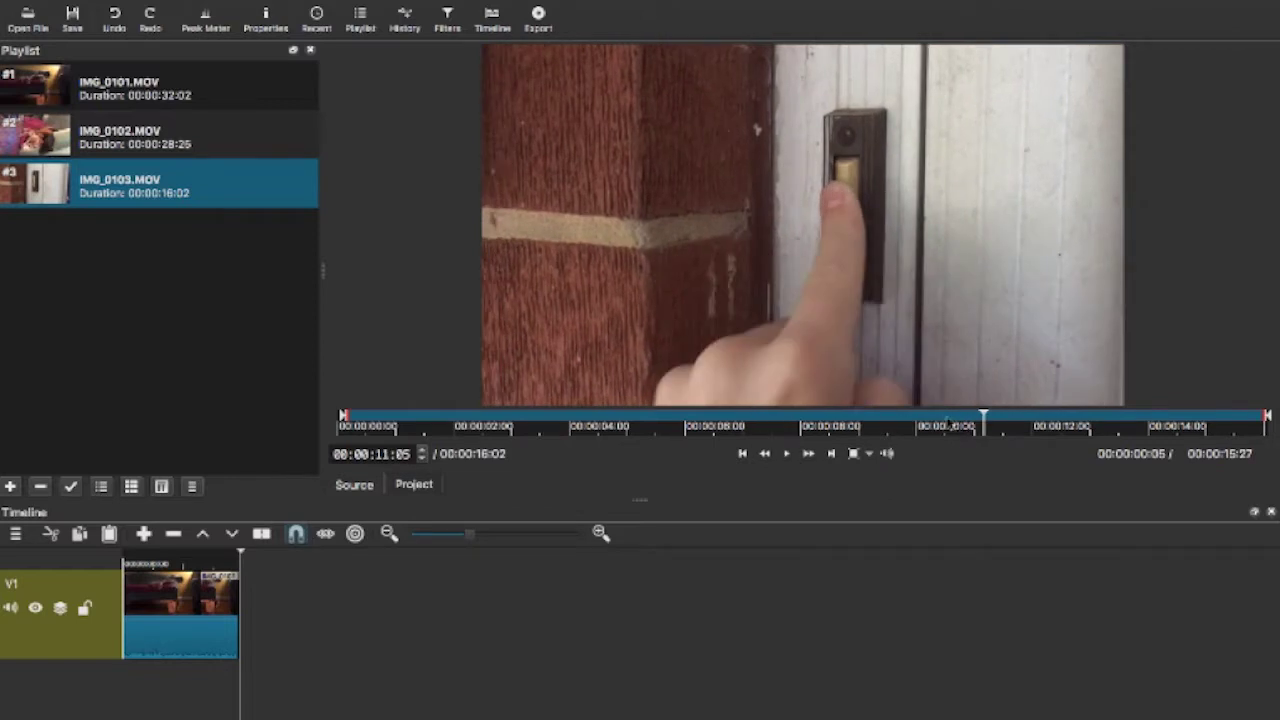
pyautogui.moveTo(983, 418); pyautogui.dragTo(907, 428)
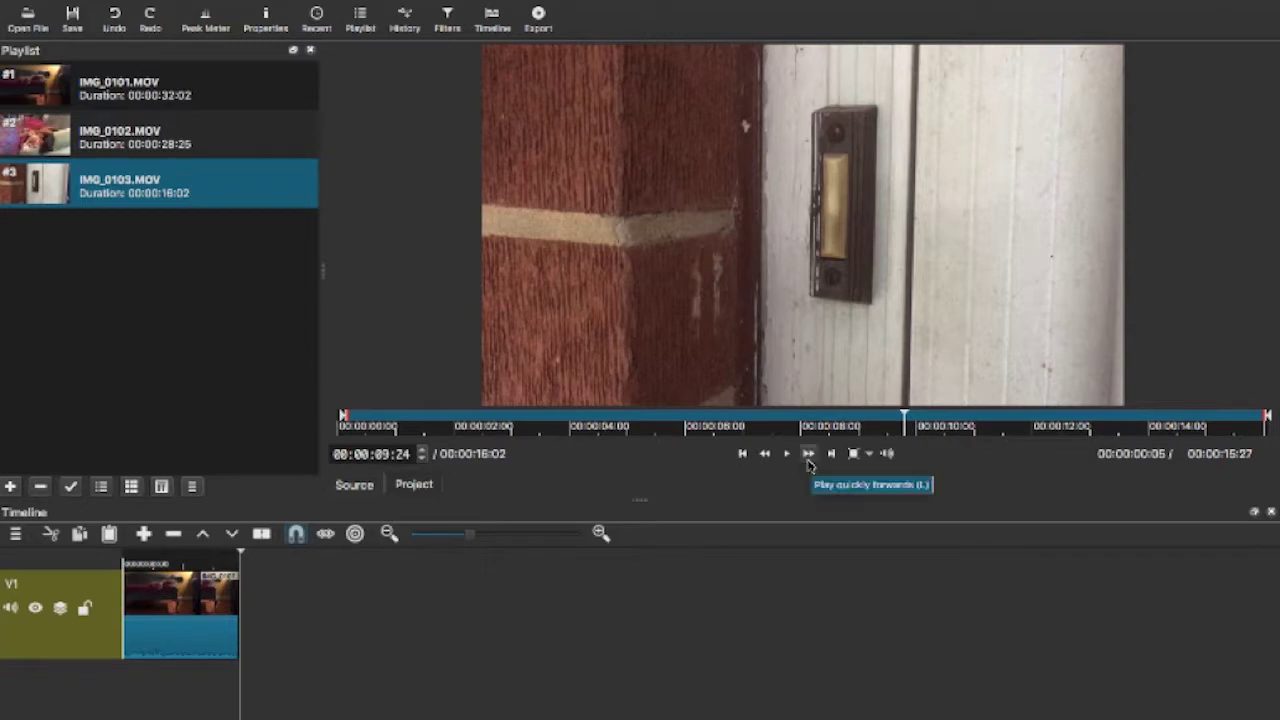
pyautogui.press('i')
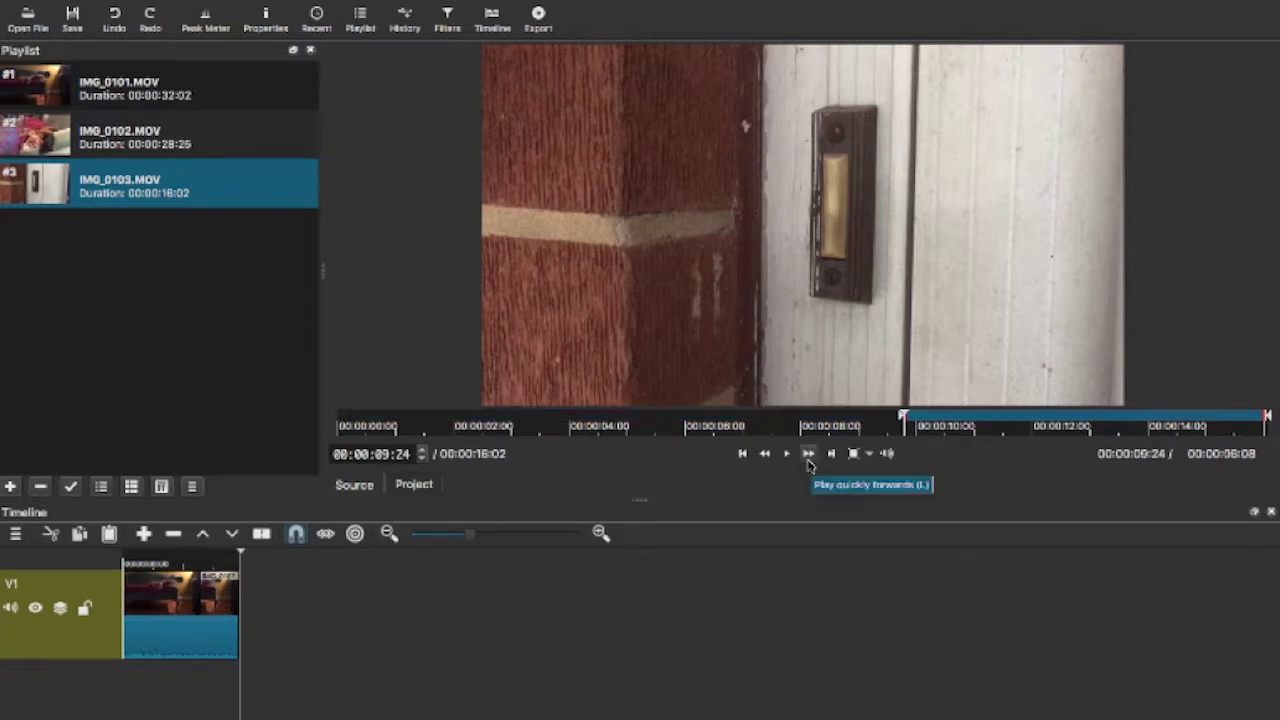
# Set the out point of IMG_0103.MOV at 00:00:12:23 and place the trimmed clip after IMG_0101.MOV on track V1.
pyautogui.click(808, 454)
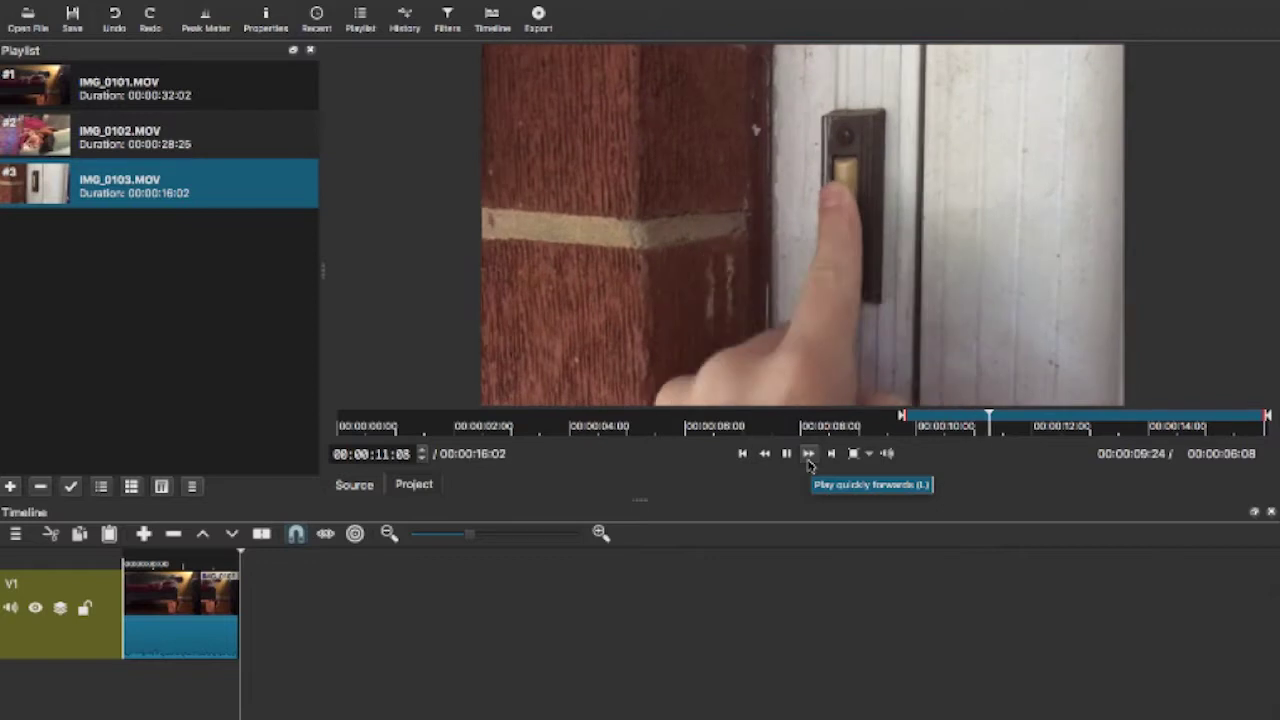
pyautogui.press('space')
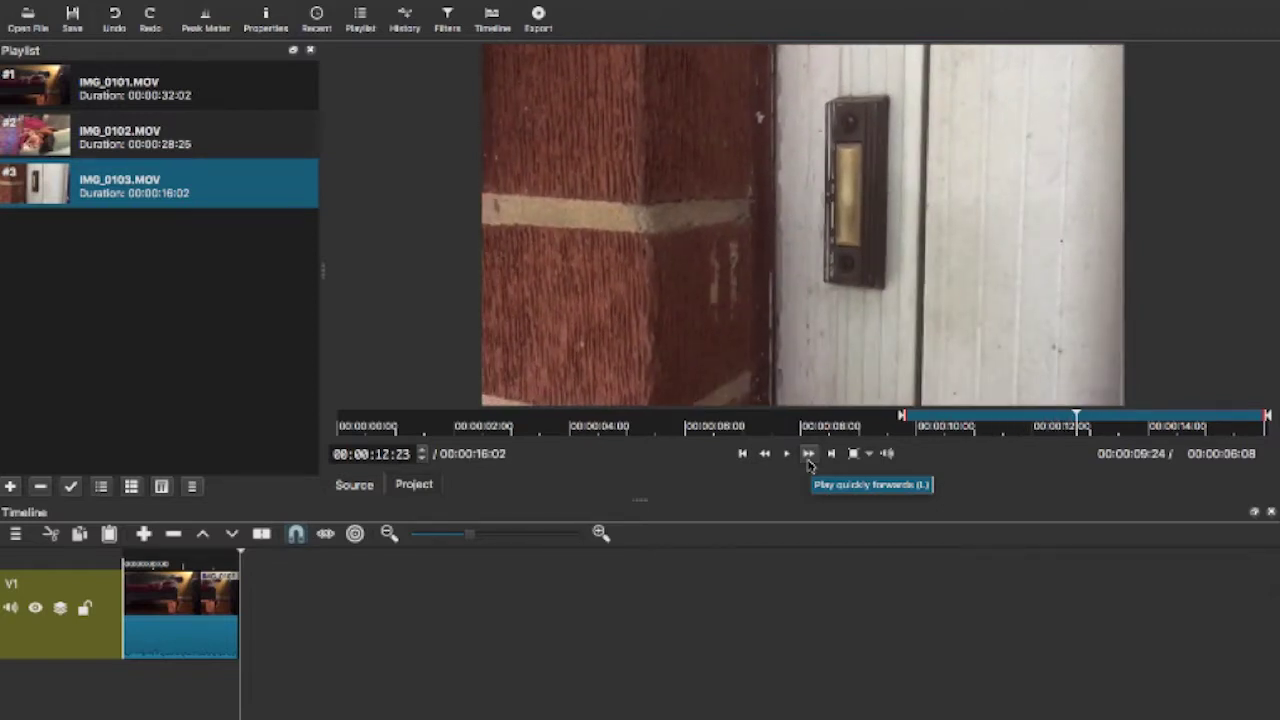
pyautogui.press('o')
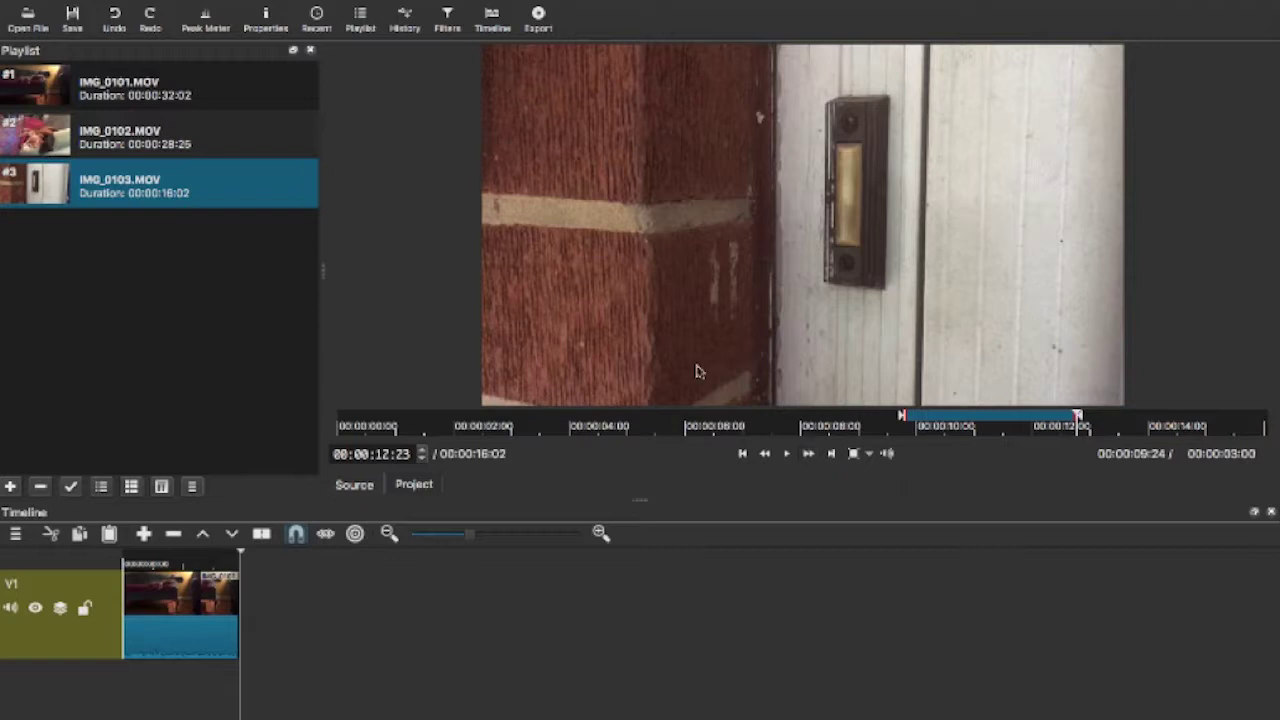
pyautogui.moveTo(676, 288); pyautogui.dragTo(285, 607)
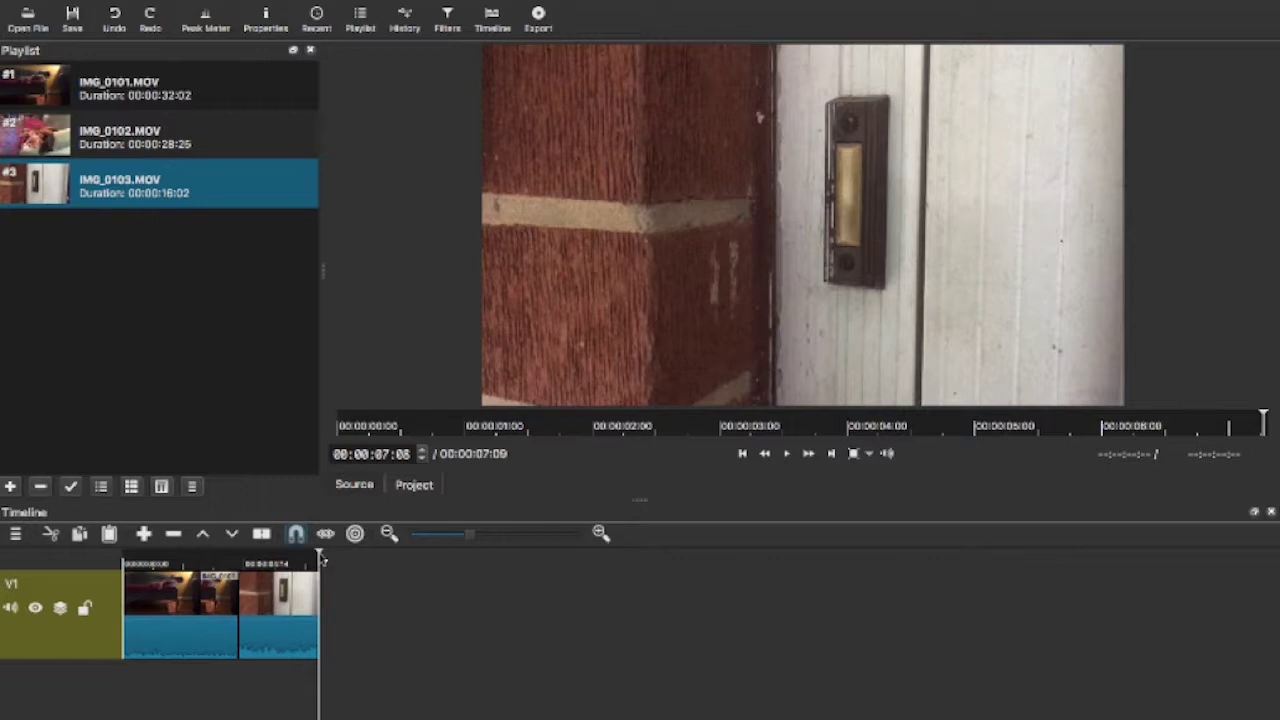
# Play the two-clip timeline sequence from the beginning to check the cut to the doorbell shot.
pyautogui.moveTo(321, 560); pyautogui.dragTo(279, 558)
pyautogui.click(147, 562)
pyautogui.moveTo(147, 562); pyautogui.dragTo(114, 560)
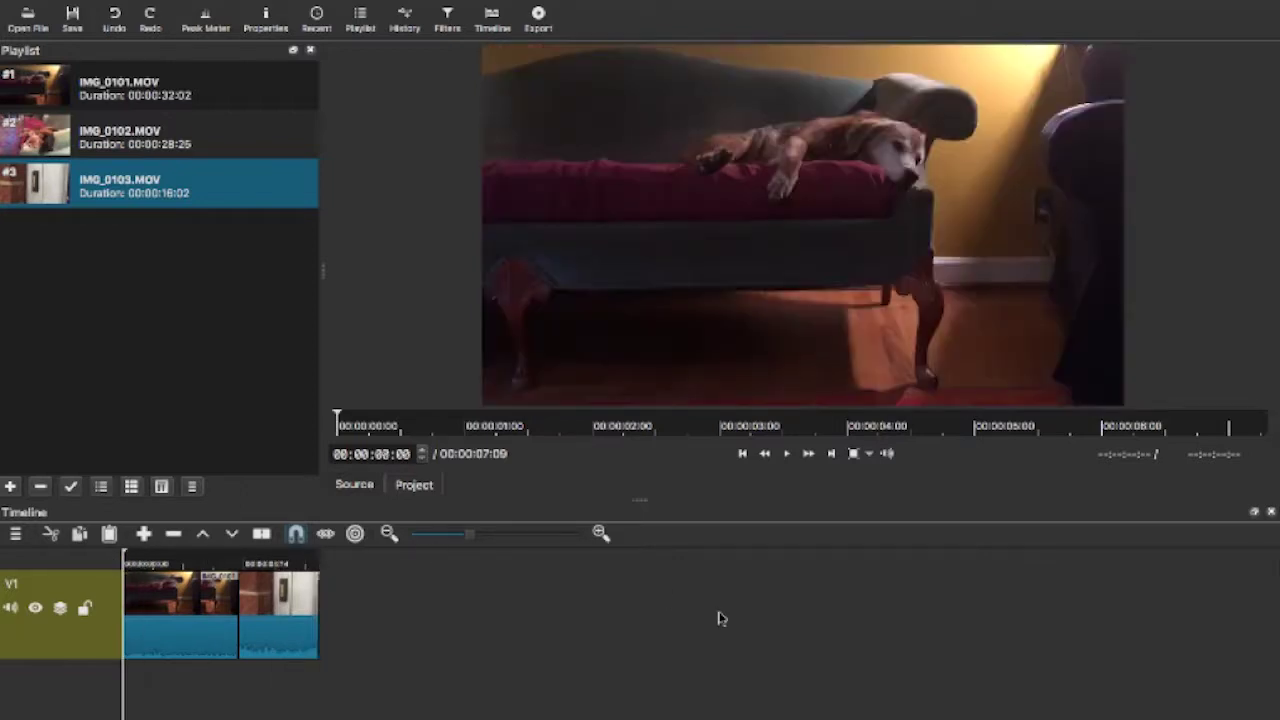
pyautogui.click(786, 454)
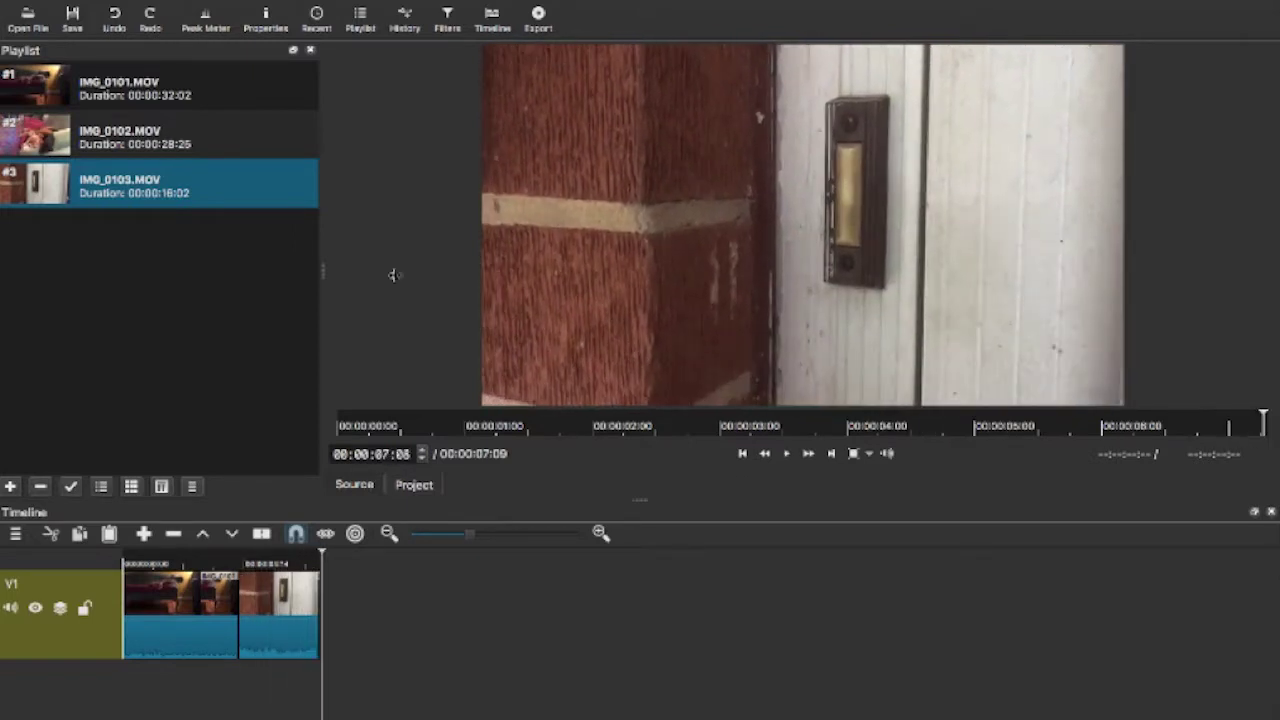
# Open IMG_0102.MOV from the playlist and set its in point to 00:00:23:10, near the end of the clip.
pyautogui.doubleClick(44, 130)
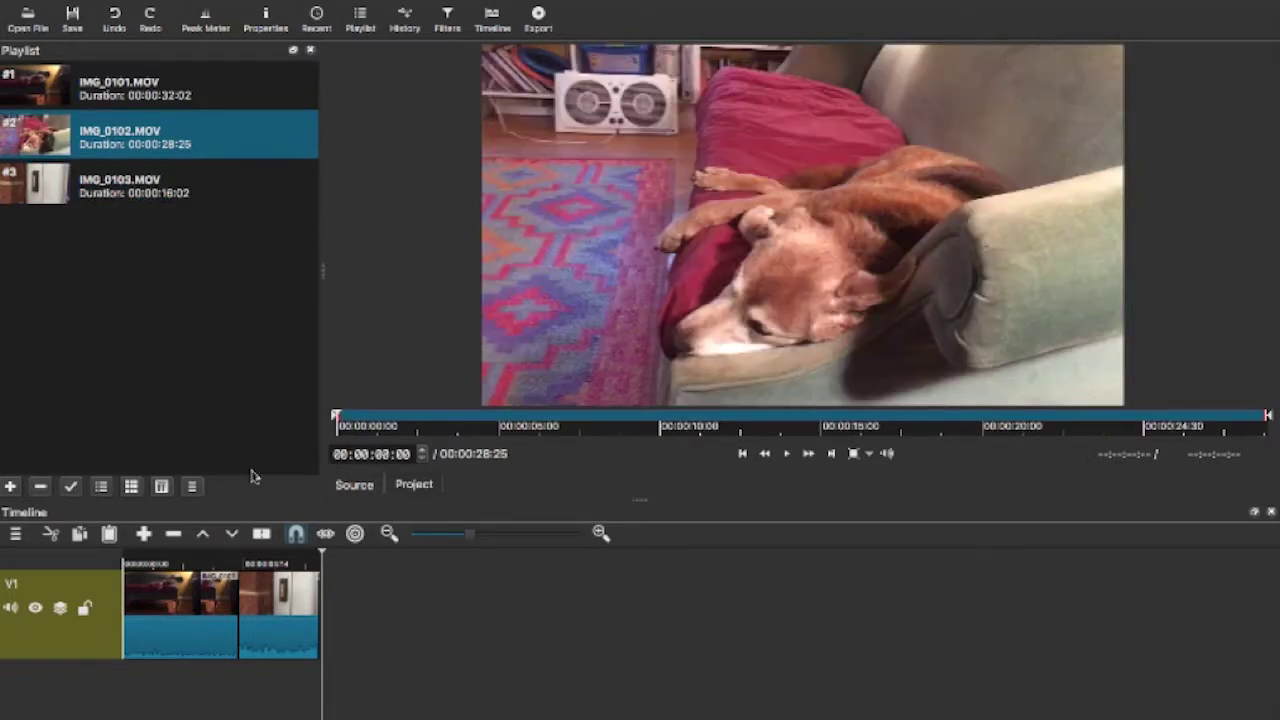
pyautogui.click(527, 418)
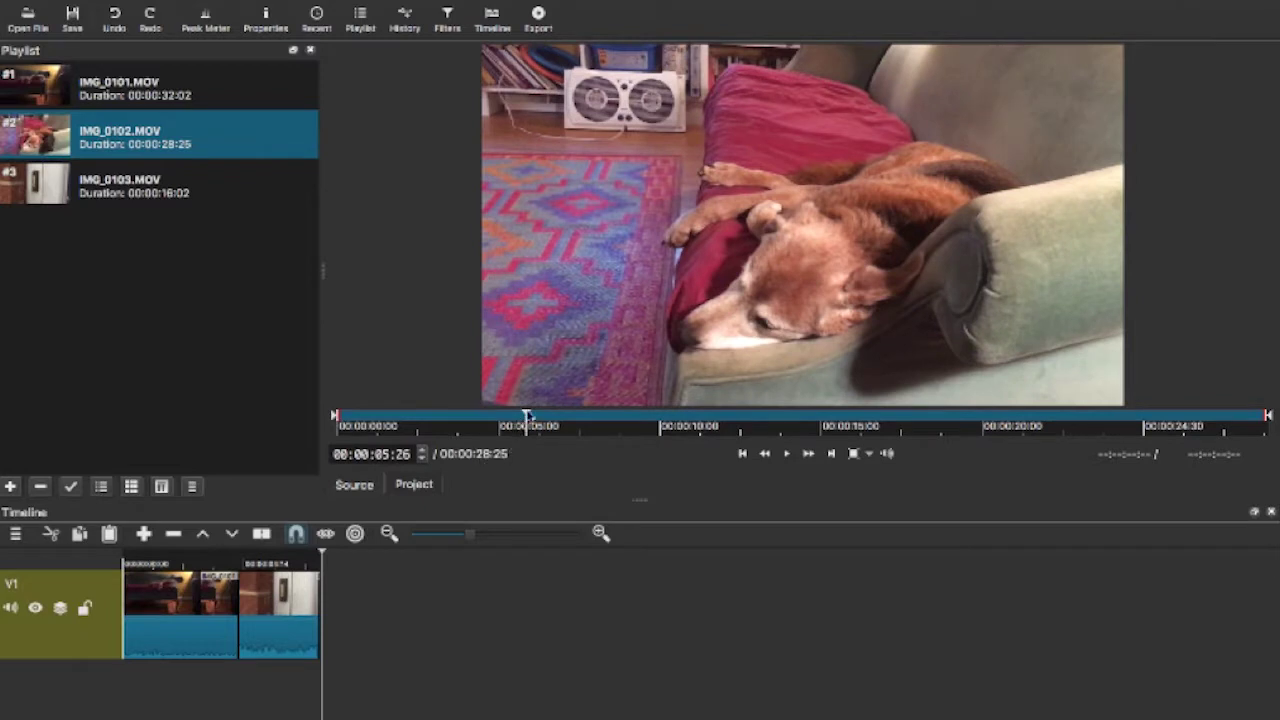
pyautogui.moveTo(527, 418); pyautogui.dragTo(800, 418)
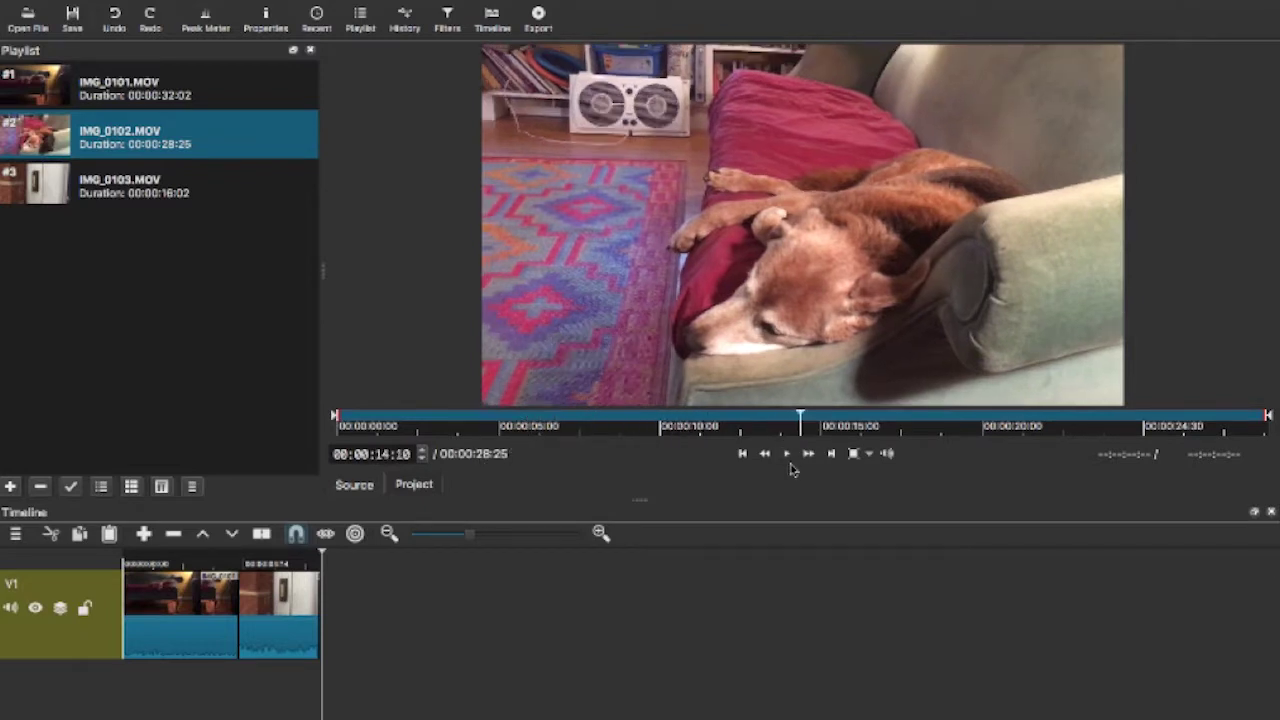
pyautogui.click(790, 457)
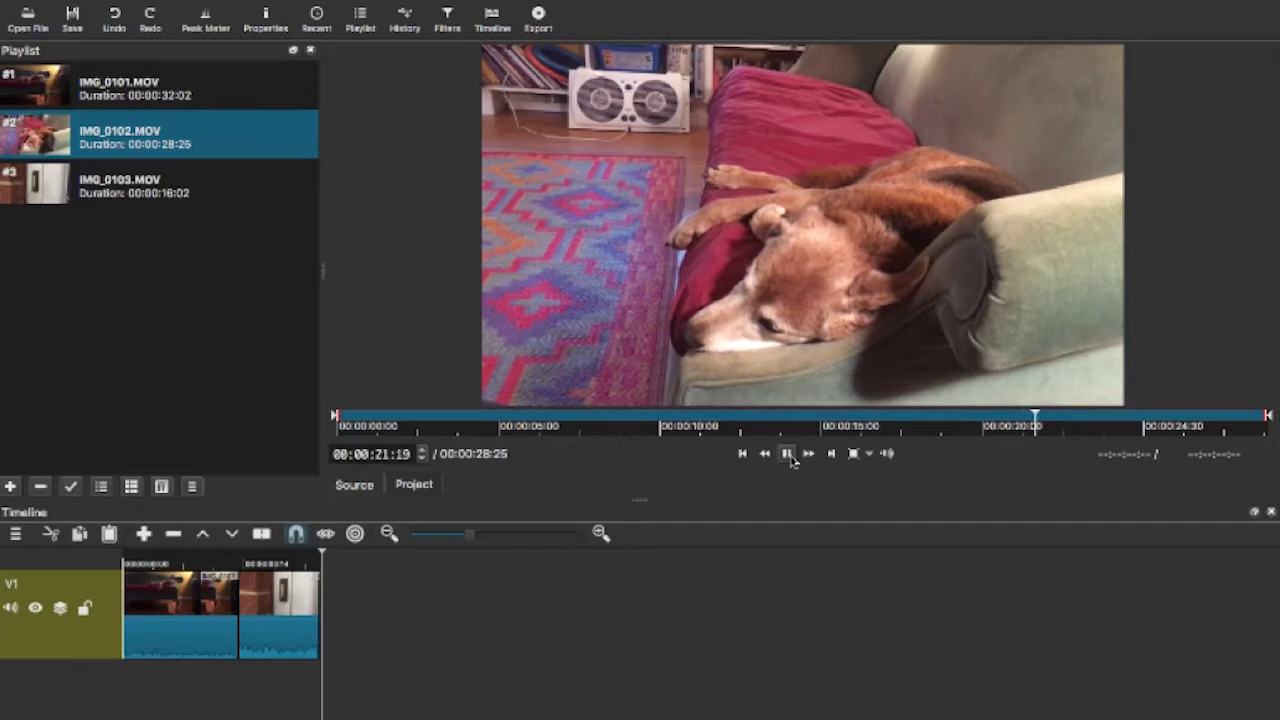
pyautogui.click(788, 455)
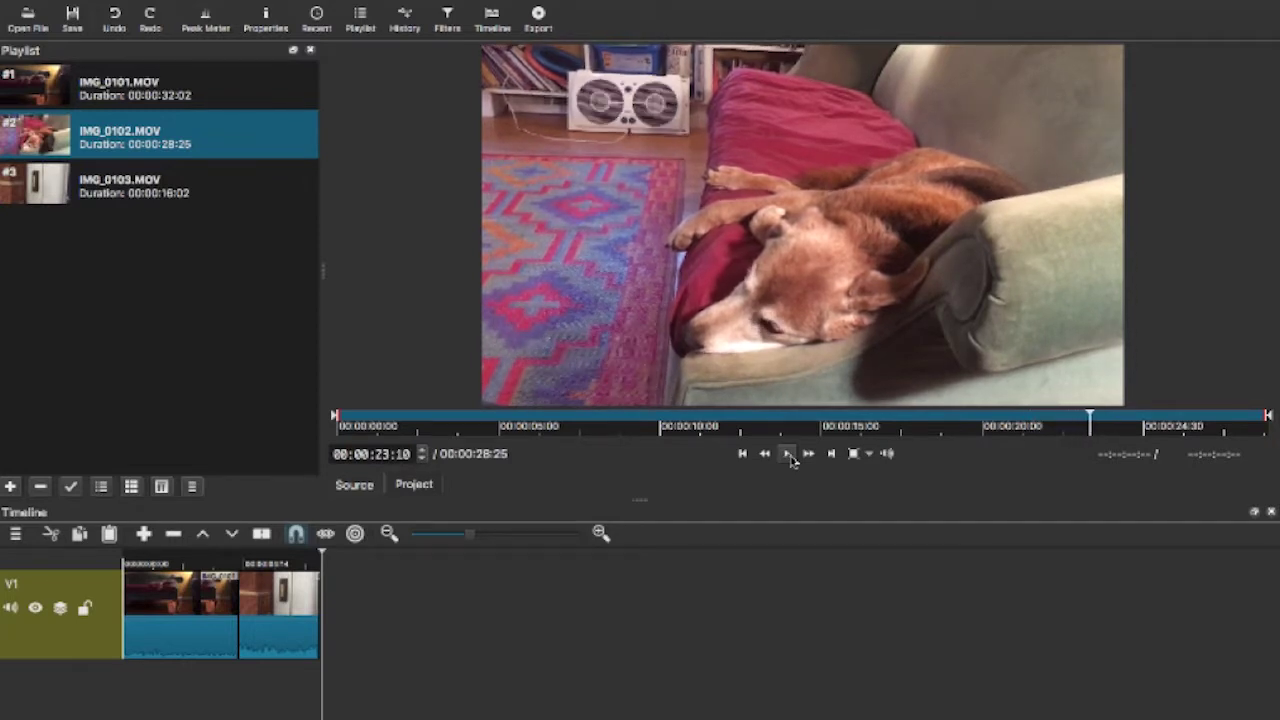
pyautogui.press('i')
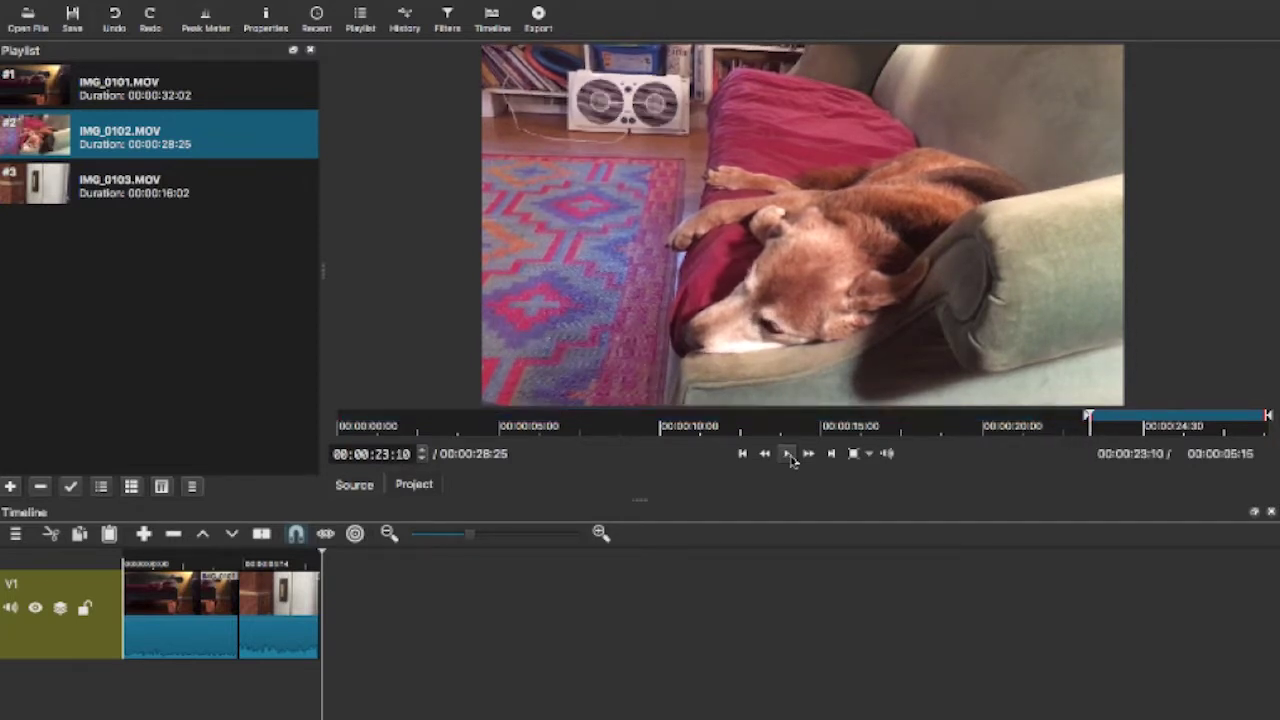
# Play the remaining part of IMG_0102.MOV to its end and place the trimmed clip after the doorbell clip on track V1.
pyautogui.click(788, 455)
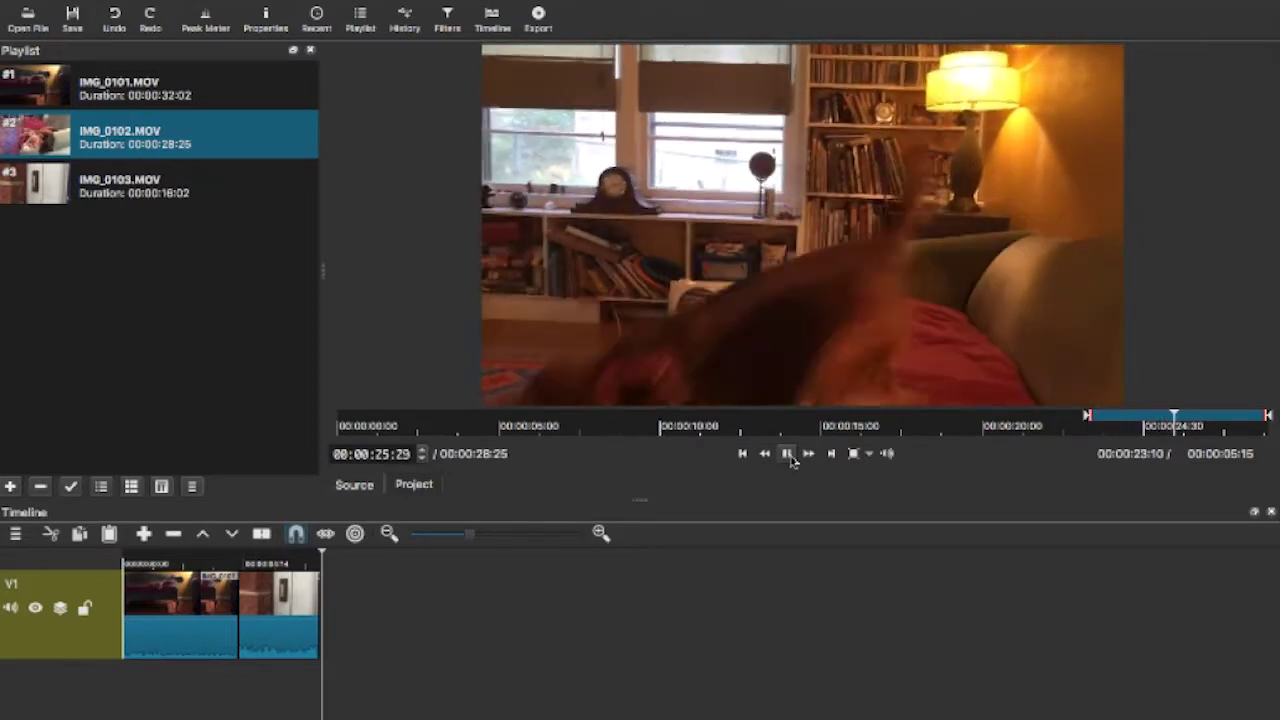
pyautogui.click(788, 455)
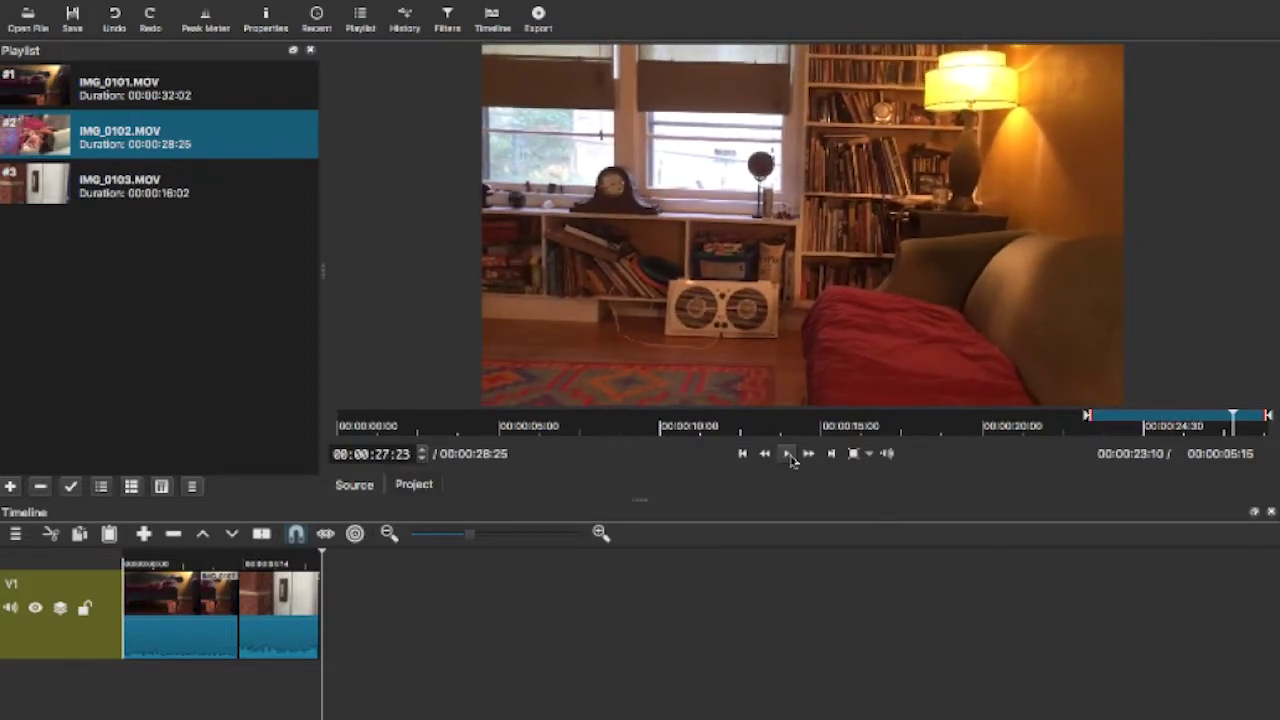
pyautogui.click(788, 455)
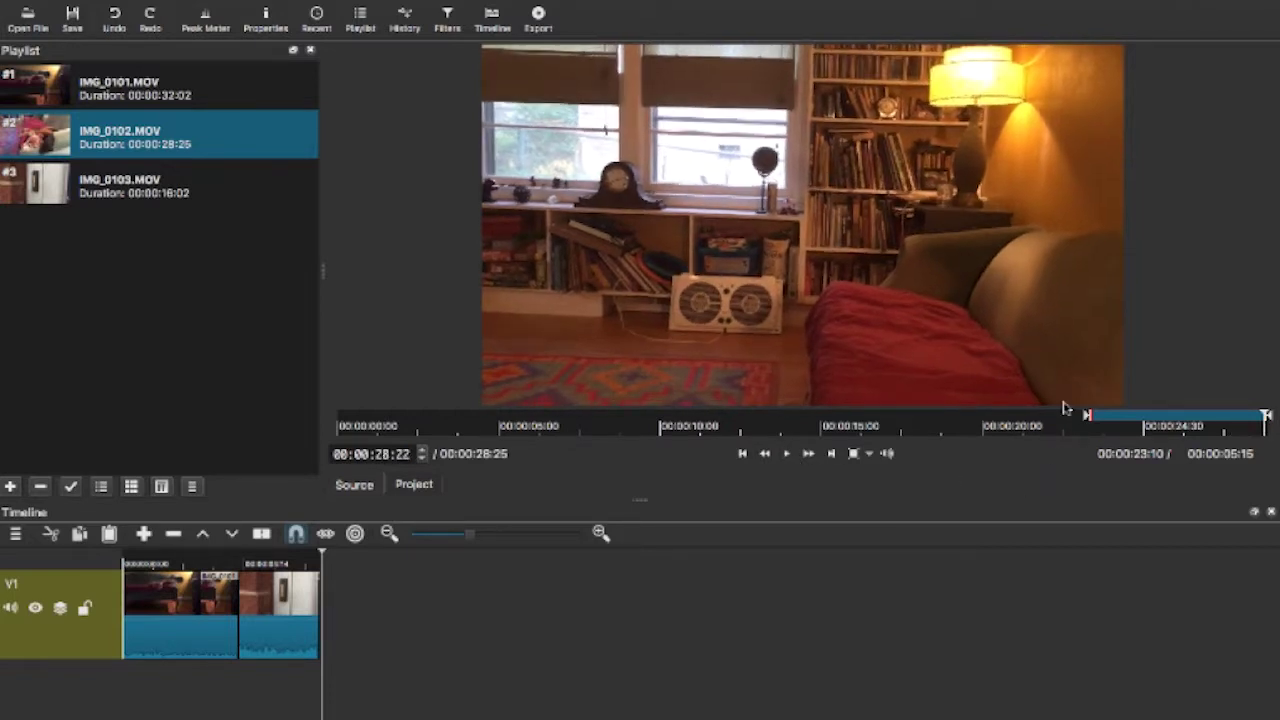
pyautogui.moveTo(670, 278); pyautogui.dragTo(320, 630)
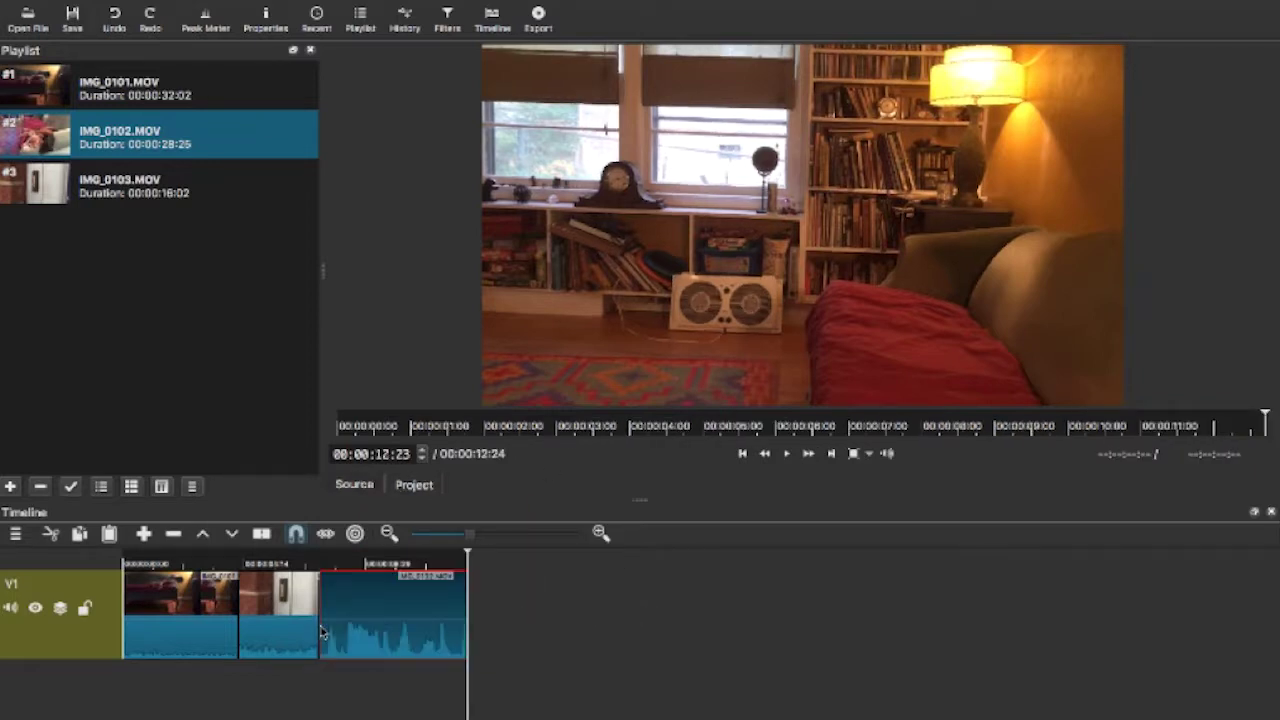
# Play the three-clip timeline sequence from the beginning and scrub back into the doorbell clip.
pyautogui.moveTo(468, 555); pyautogui.dragTo(280, 558)
pyautogui.click(116, 563)
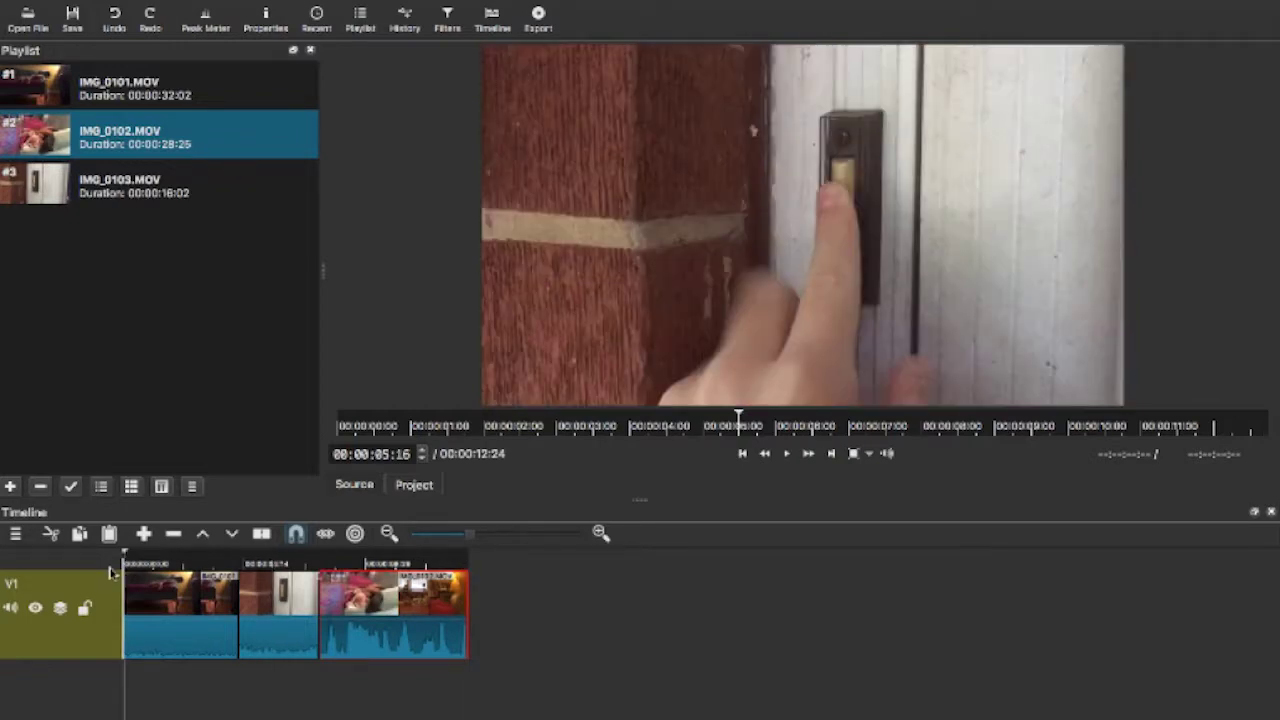
pyautogui.click(789, 455)
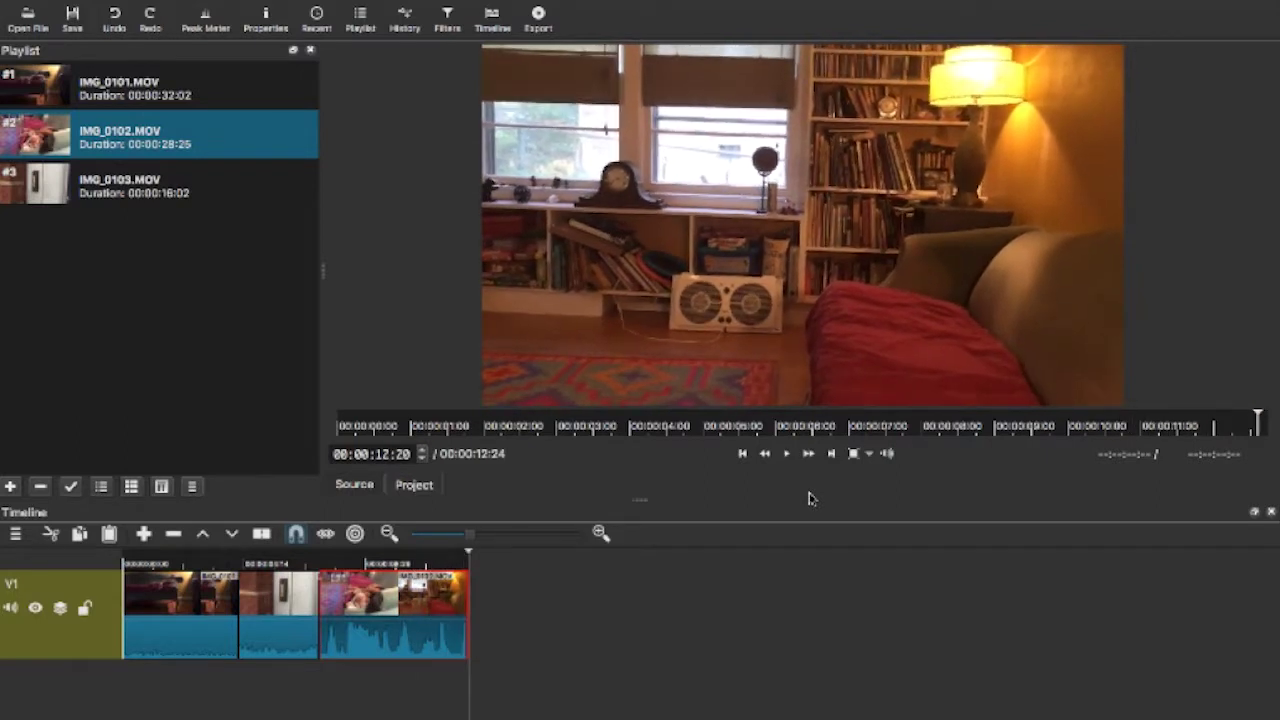
pyautogui.click(148, 563)
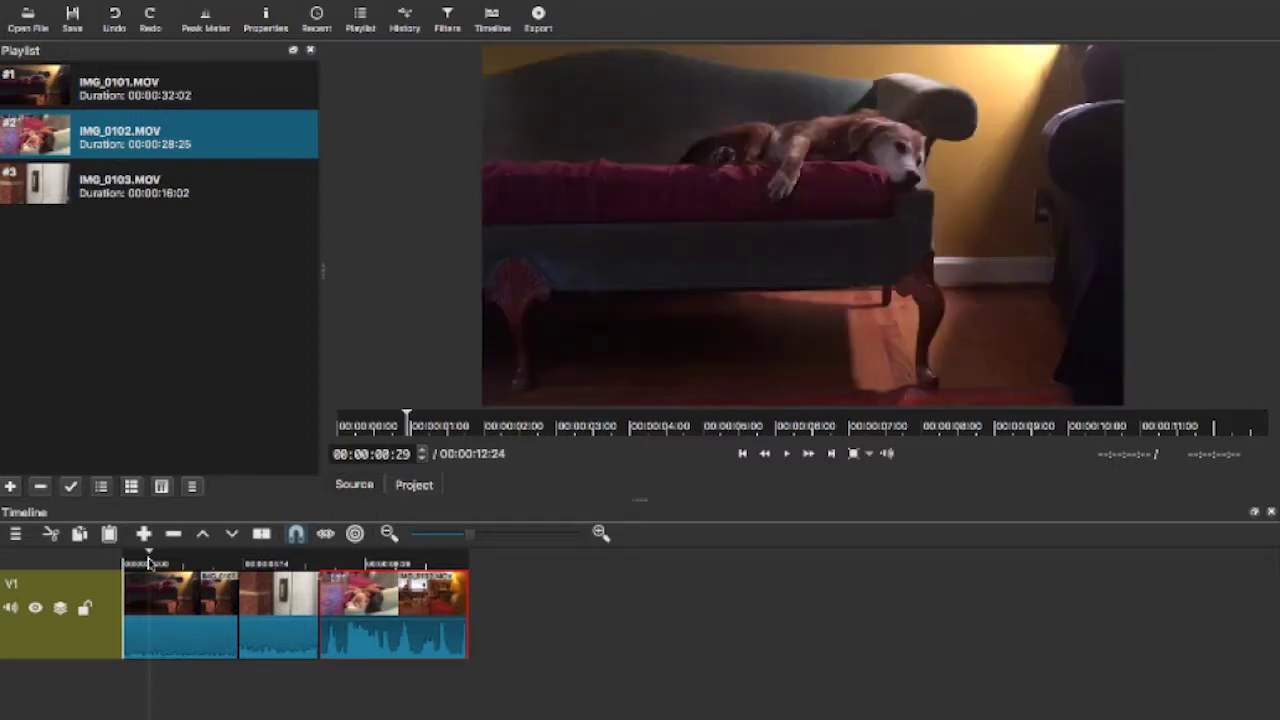
pyautogui.moveTo(148, 556); pyautogui.dragTo(268, 614)
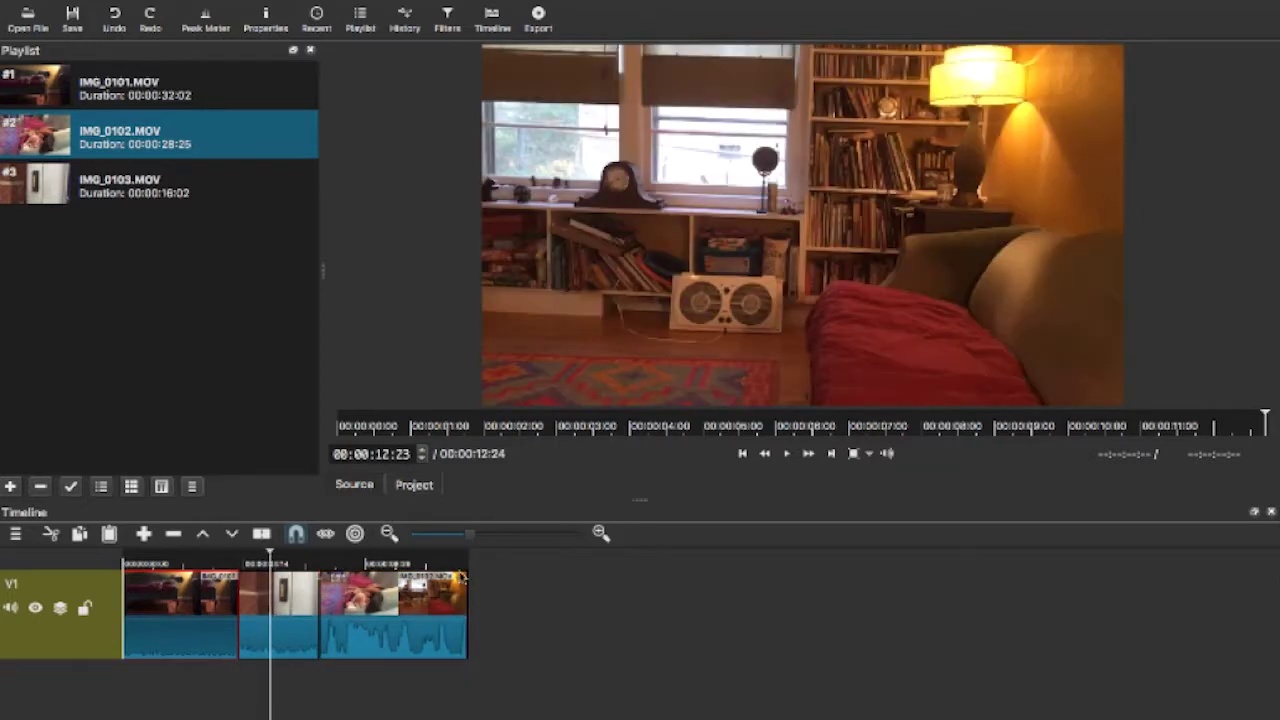
# Shift the three clips on track V1 later in time, starting with the last one, leaving a gap at the start.
pyautogui.moveTo(406, 602); pyautogui.dragTo(466, 602)
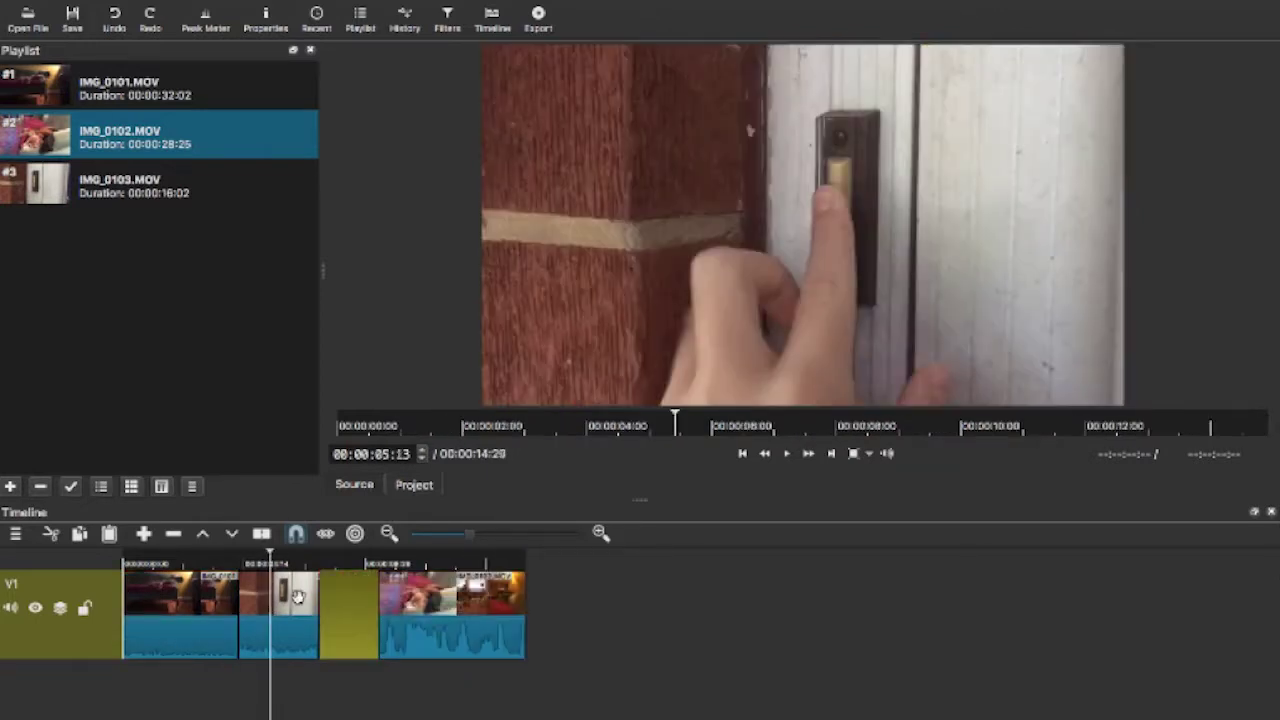
pyautogui.moveTo(297, 597); pyautogui.dragTo(355, 597)
pyautogui.moveTo(180, 600); pyautogui.dragTo(246, 600)
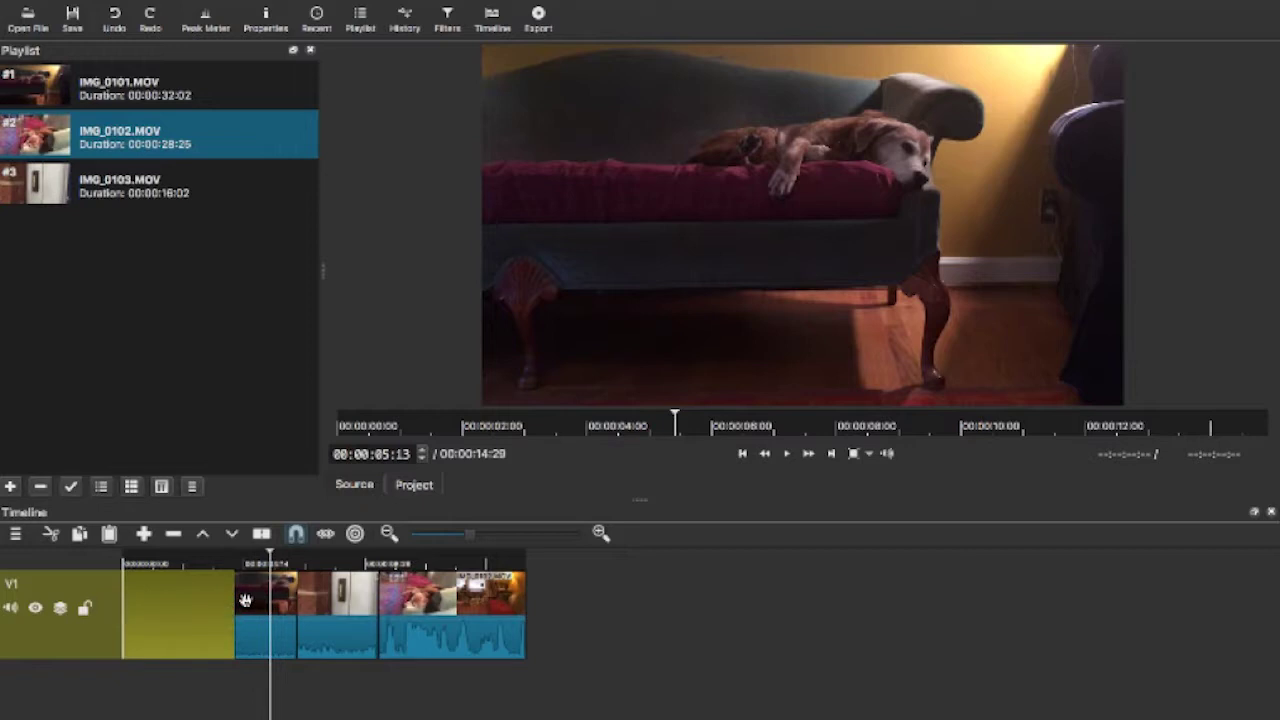
pyautogui.click(491, 630)
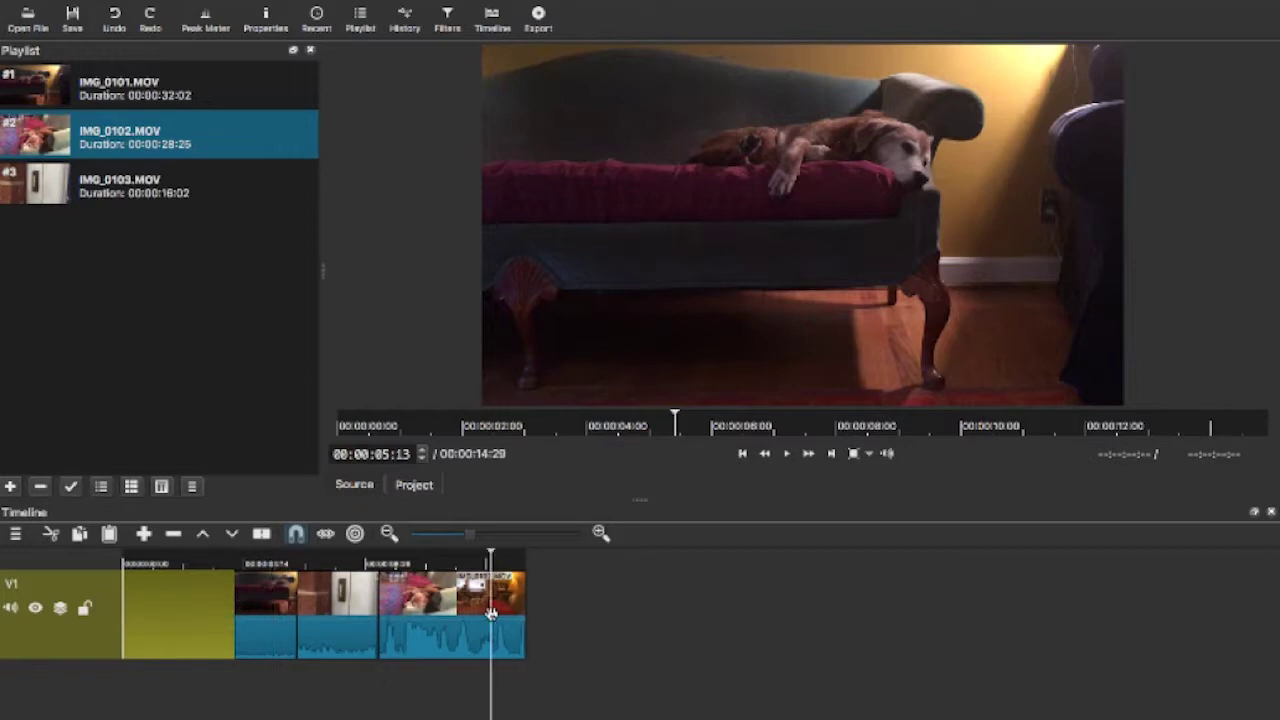
# Move the three clips back to the start of track V1, end to end without gaps, and play the sequence.
pyautogui.moveTo(262, 603); pyautogui.dragTo(149, 603)
pyautogui.moveTo(351, 596); pyautogui.dragTo(239, 603)
pyautogui.moveTo(448, 607); pyautogui.dragTo(316, 607)
pyautogui.click(127, 563)
pyautogui.click(784, 461)
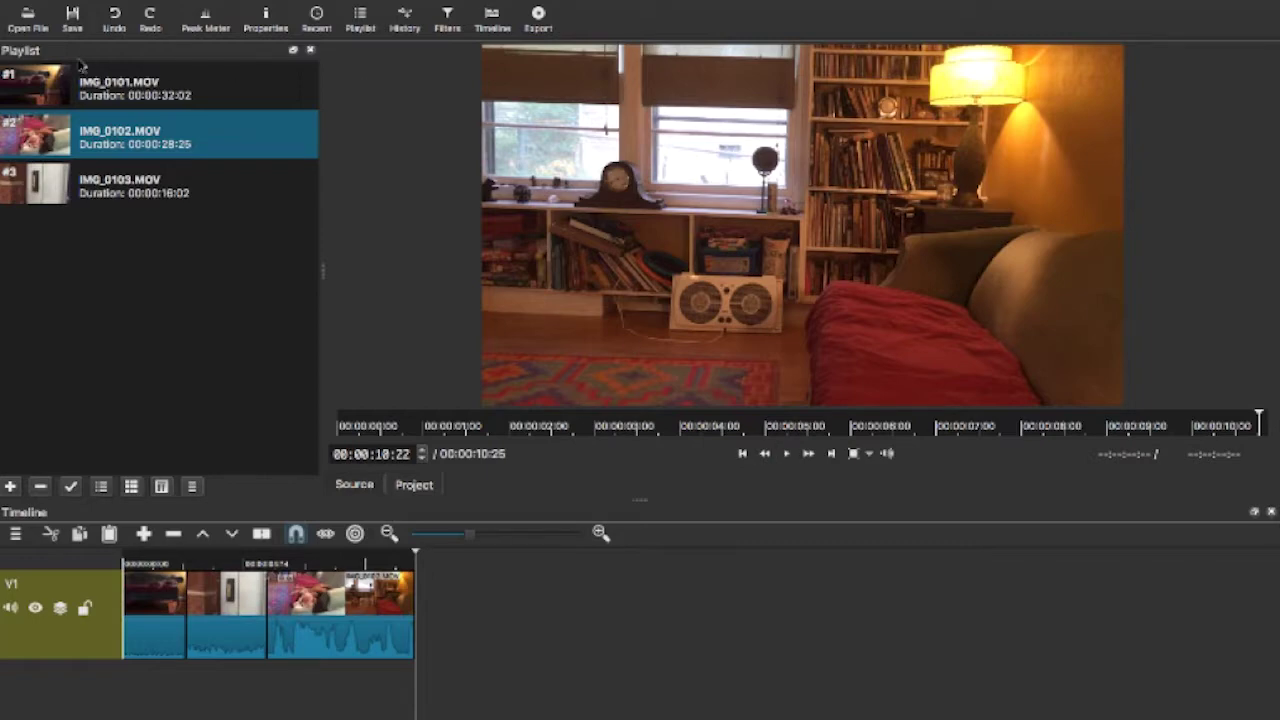
# Open IMG_0101.MOV from the playlist and preview its frame at 00:00:05:08.
pyautogui.doubleClick(46, 88)
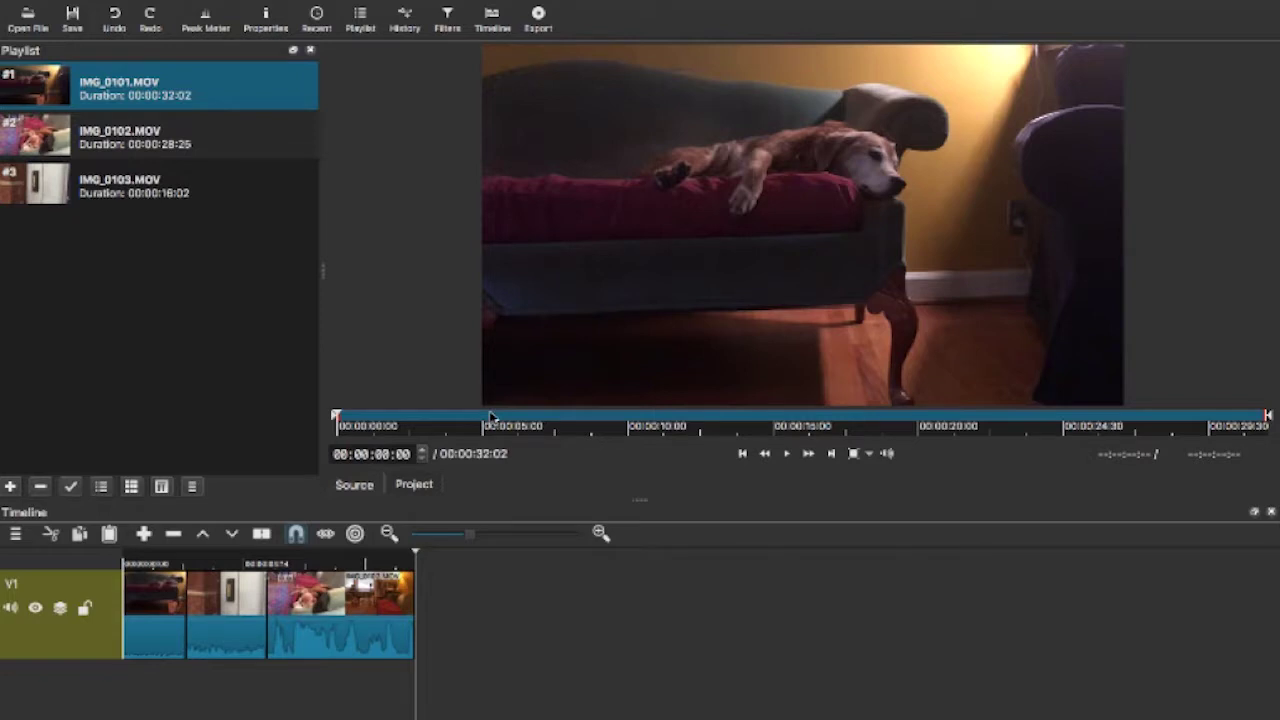
pyautogui.click(490, 418)
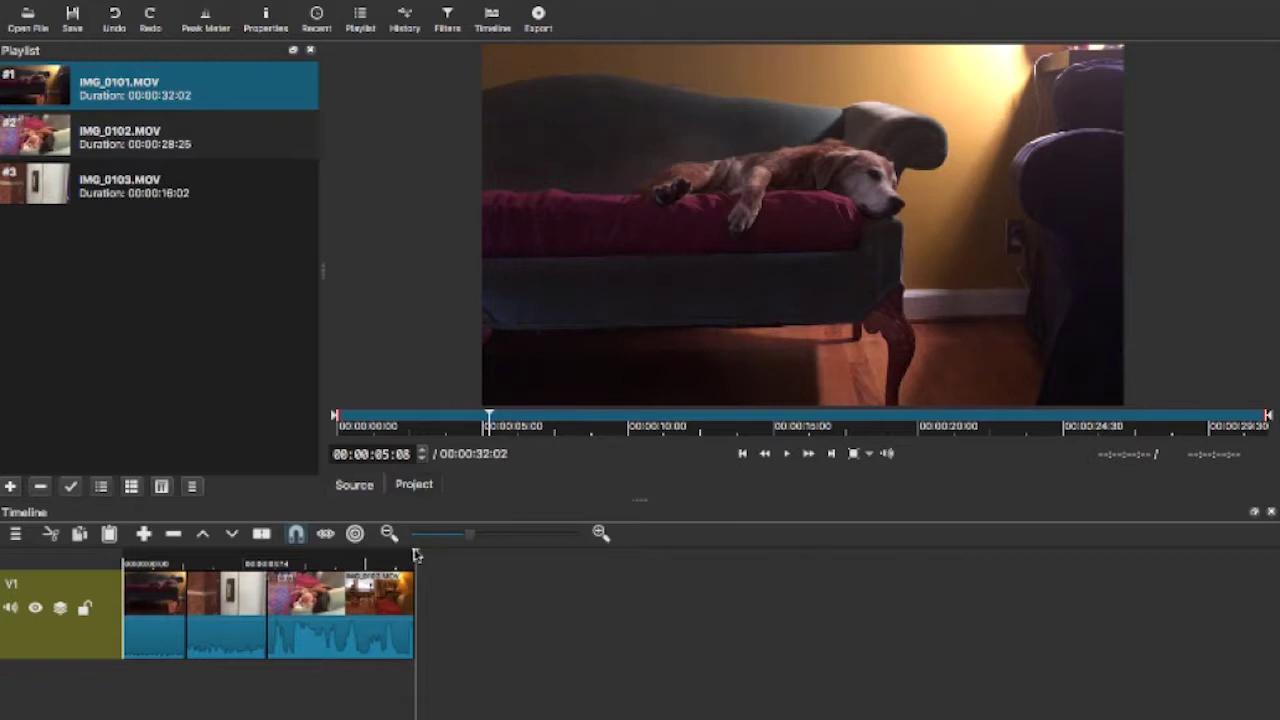
# Split the last timeline clip, IMG_0102.MOV, at 00:00:09:15 and delete the piece after the split.
pyautogui.moveTo(416, 555); pyautogui.dragTo(381, 560)
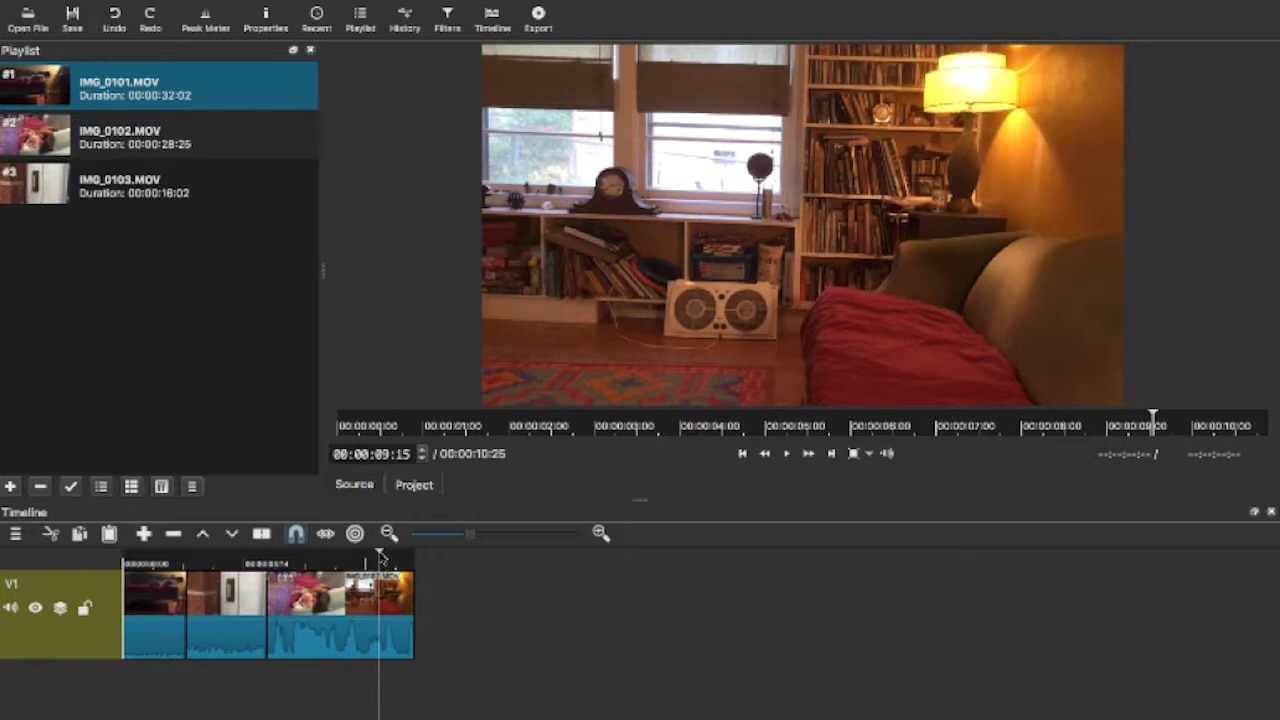
pyautogui.rightClick(383, 598)
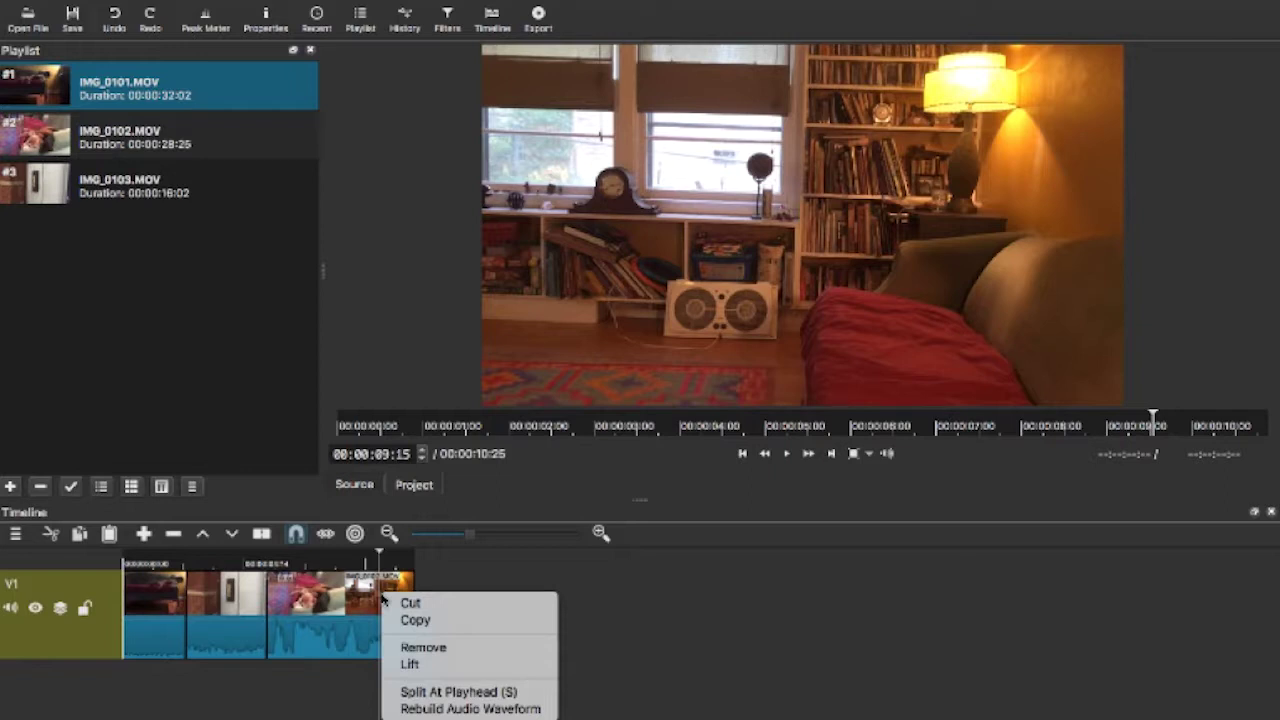
pyautogui.click(396, 692)
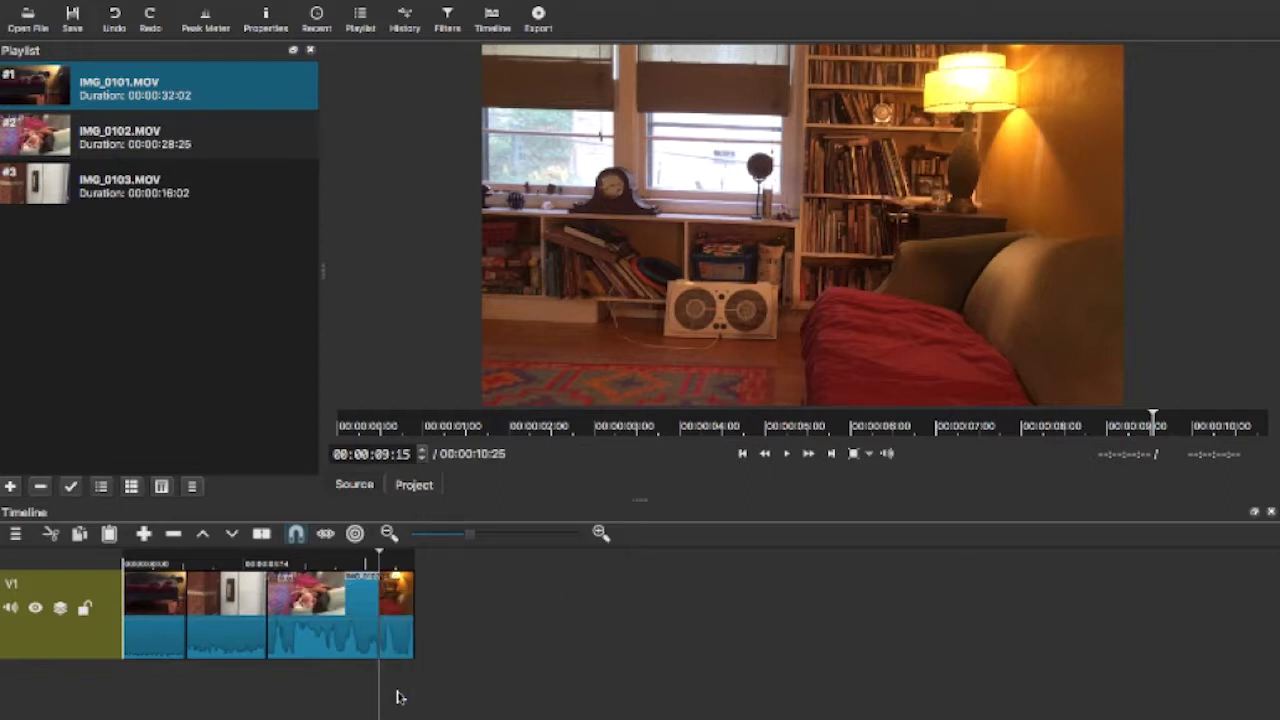
pyautogui.click(404, 598)
pyautogui.press('Delete')
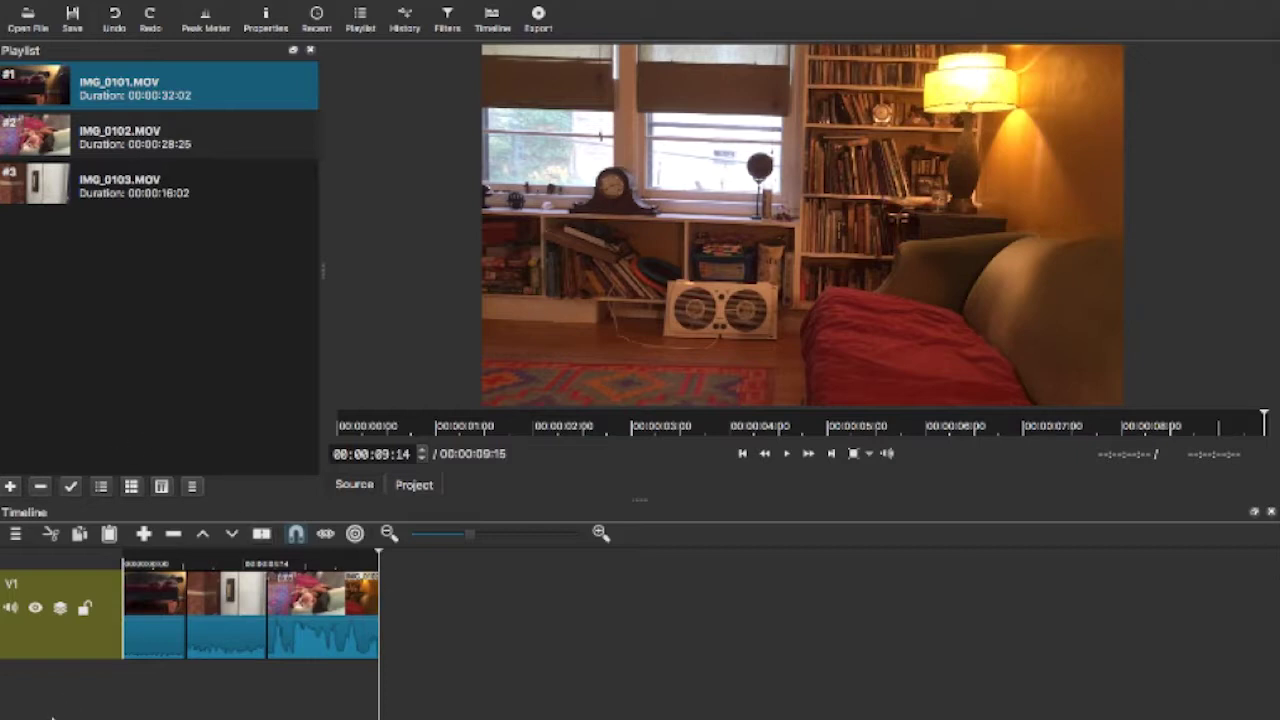
# Add an audio track to the timeline and open the music file 1-27 Tampin.mp3 from the shotcut tutorial folder.
pyautogui.rightClick(55, 556)
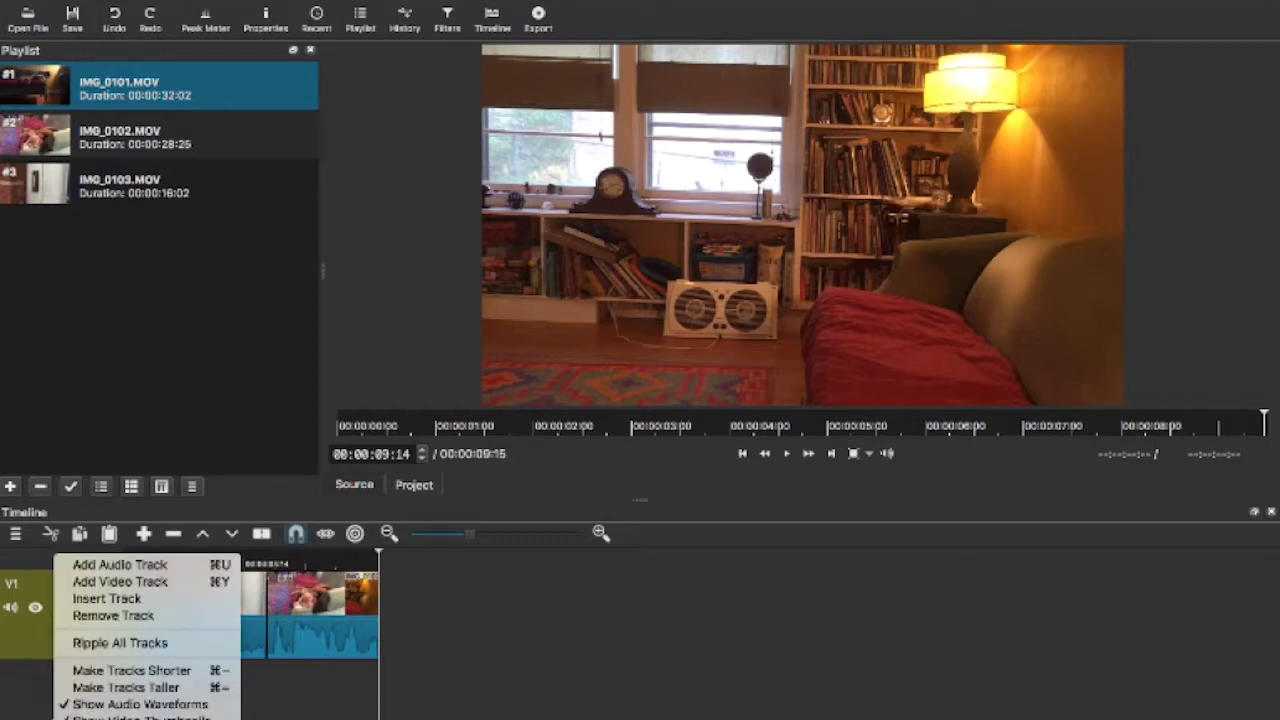
pyautogui.click(104, 567)
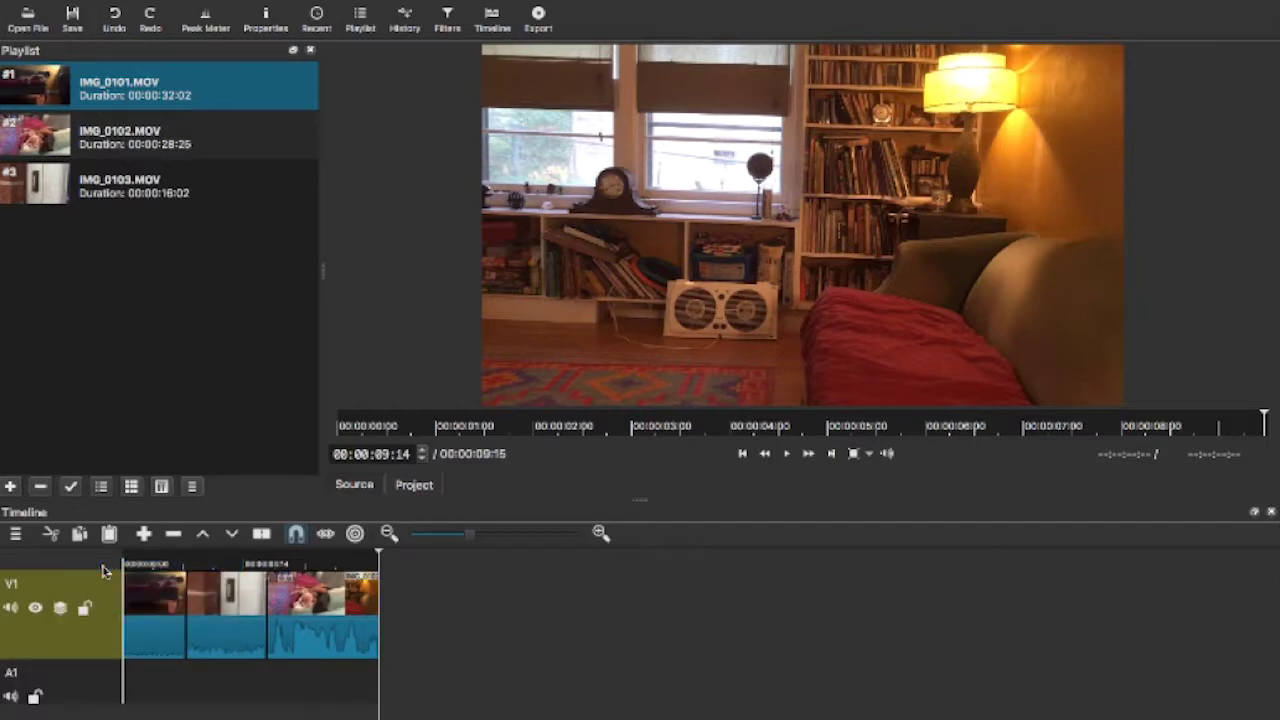
pyautogui.doubleClick(40, 88)
pyautogui.click(28, 18)
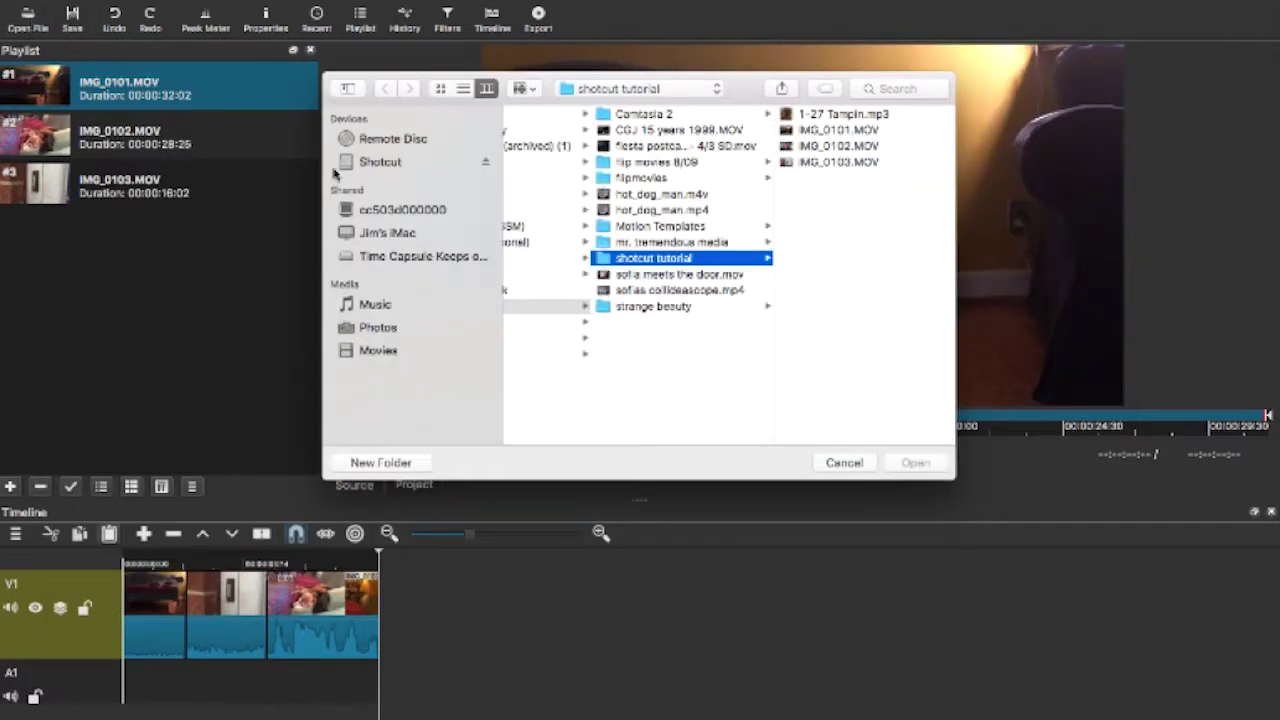
pyautogui.click(864, 117)
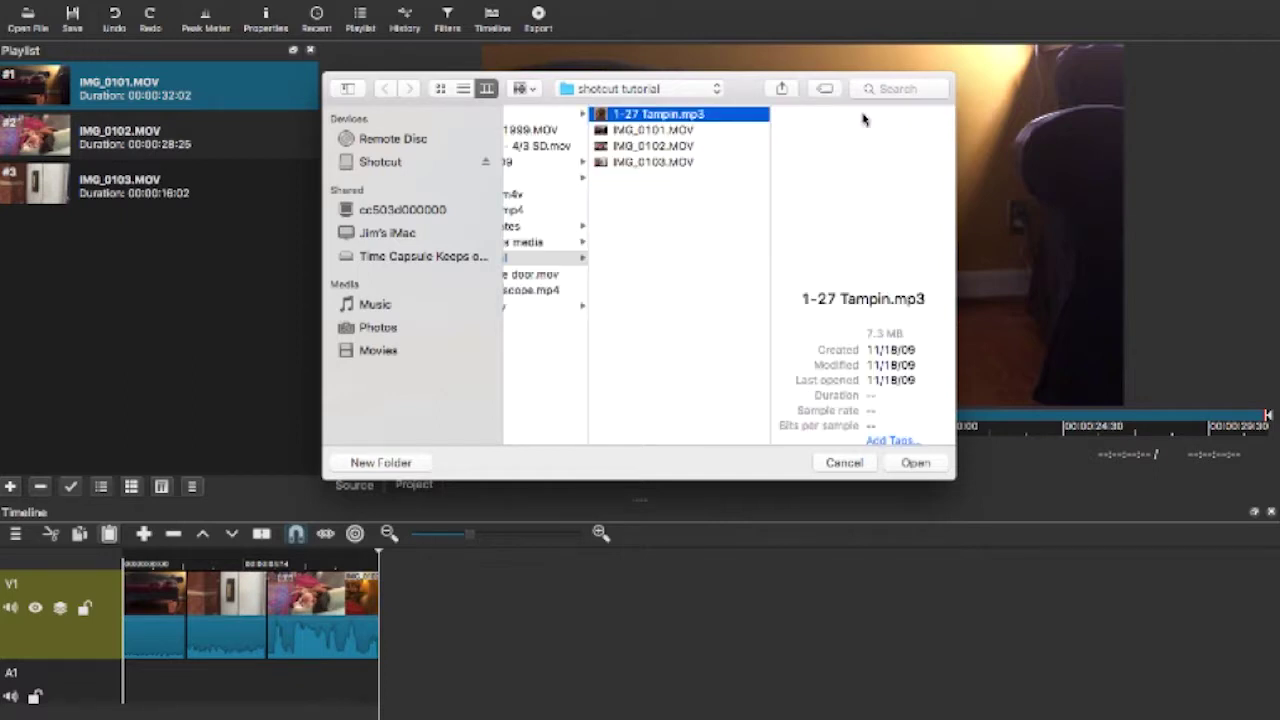
pyautogui.click(910, 463)
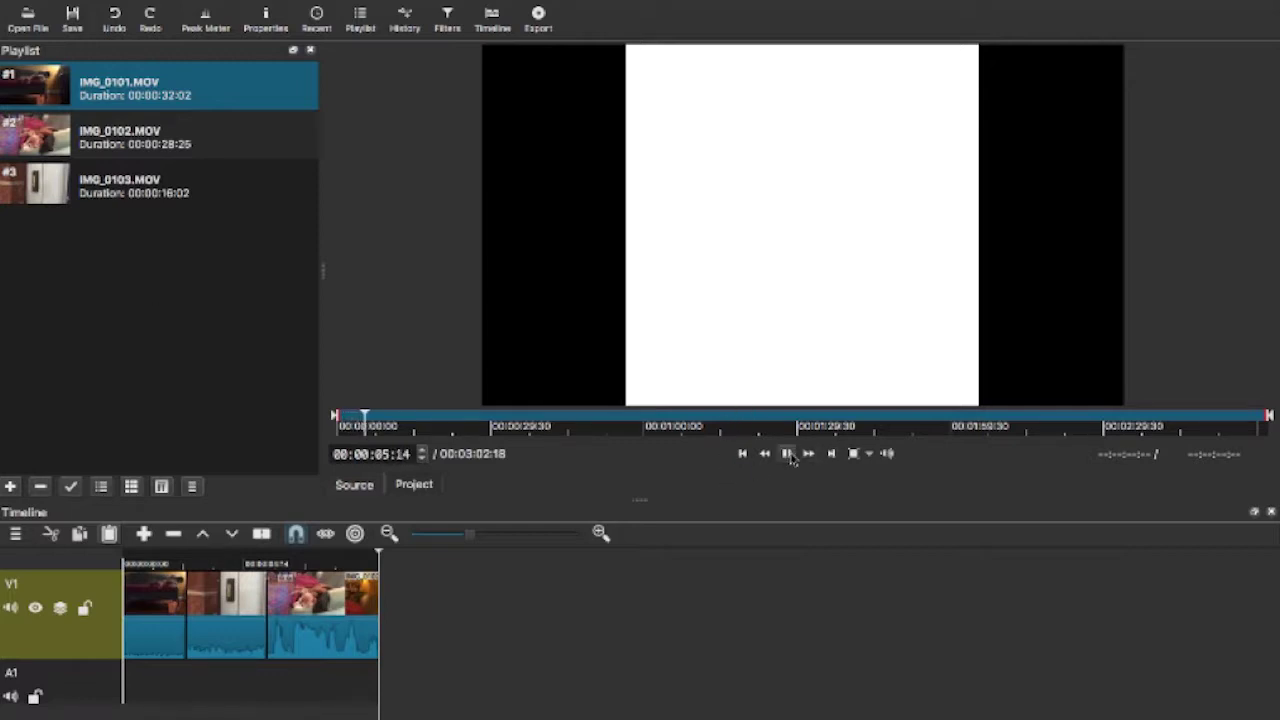
# Place the opened music file at the start of track A1 and trim its end to about 00:00:10:07, slightly past the video clips.
pyautogui.click(788, 454)
pyautogui.moveTo(730, 325); pyautogui.dragTo(125, 690)
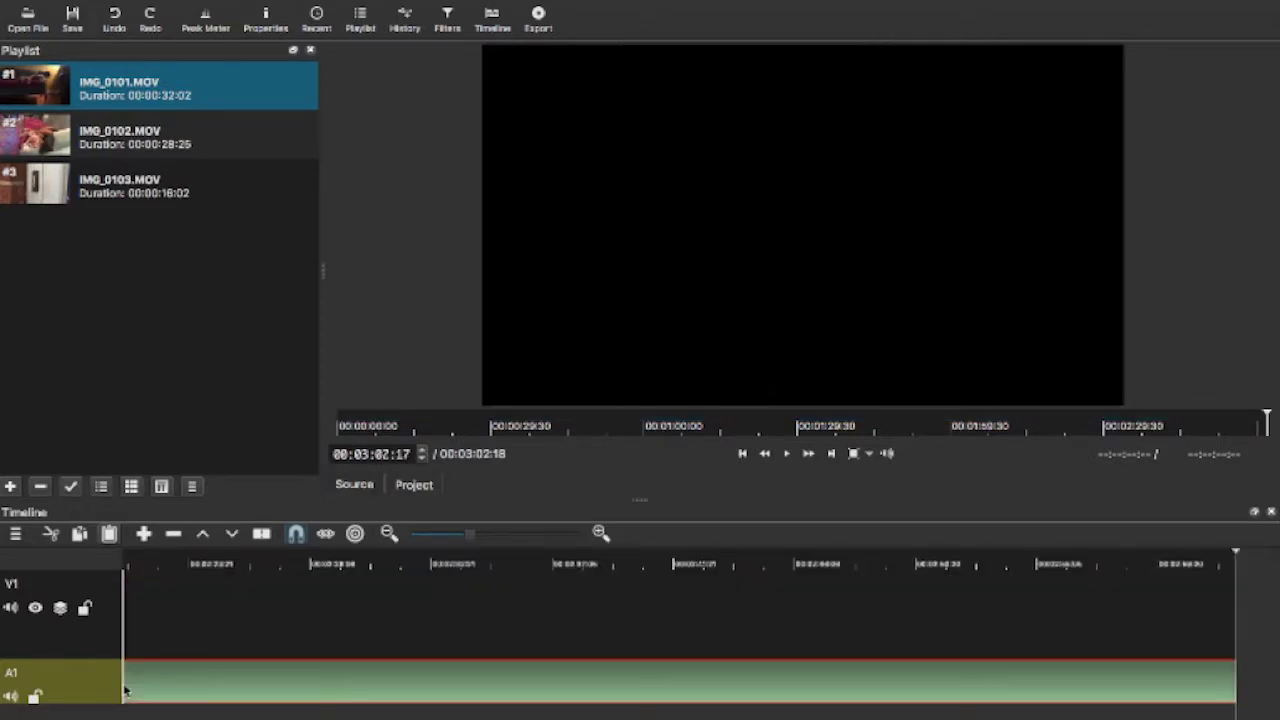
pyautogui.moveTo(471, 541); pyautogui.dragTo(448, 540)
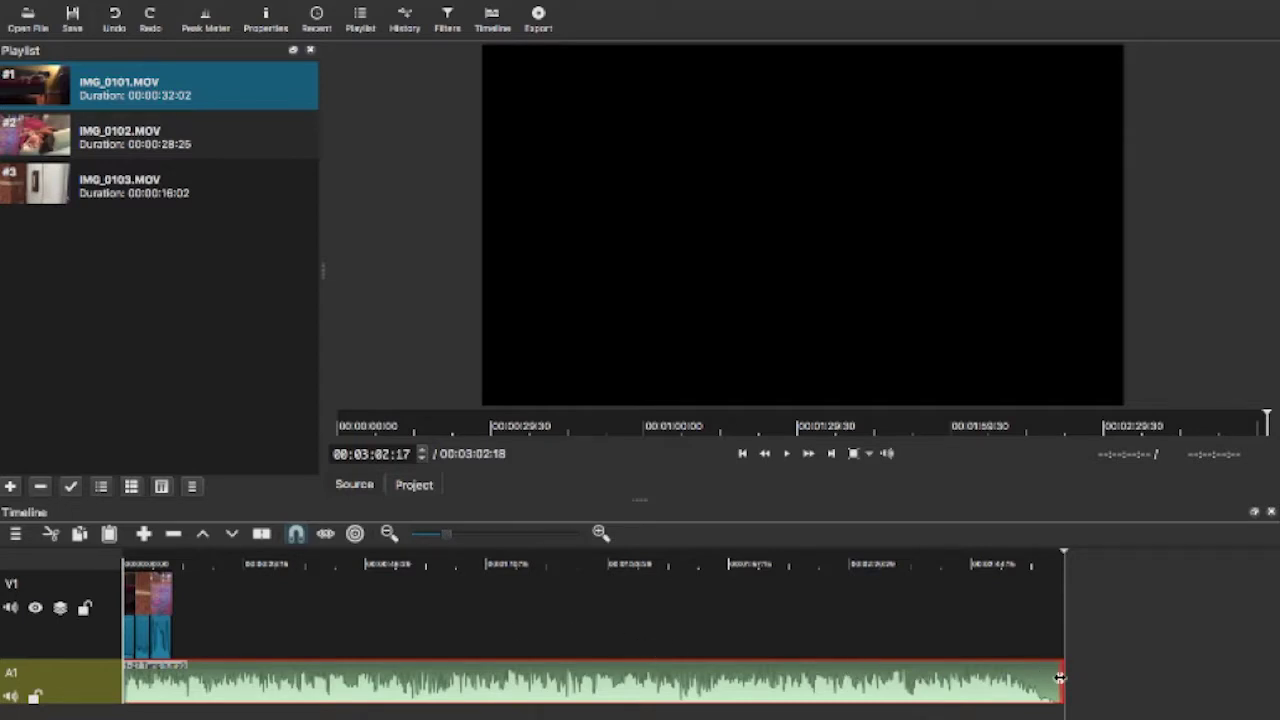
pyautogui.moveTo(1060, 678); pyautogui.dragTo(131, 673)
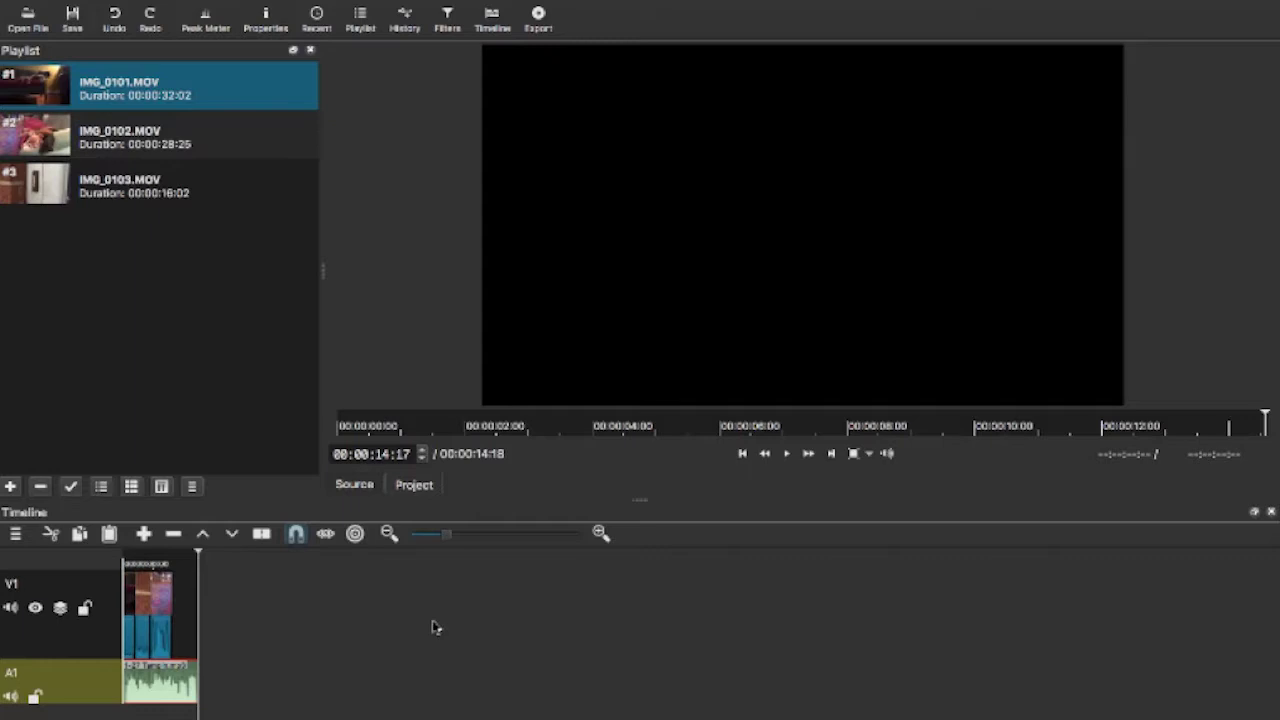
pyautogui.click(176, 680)
pyautogui.press('Home')
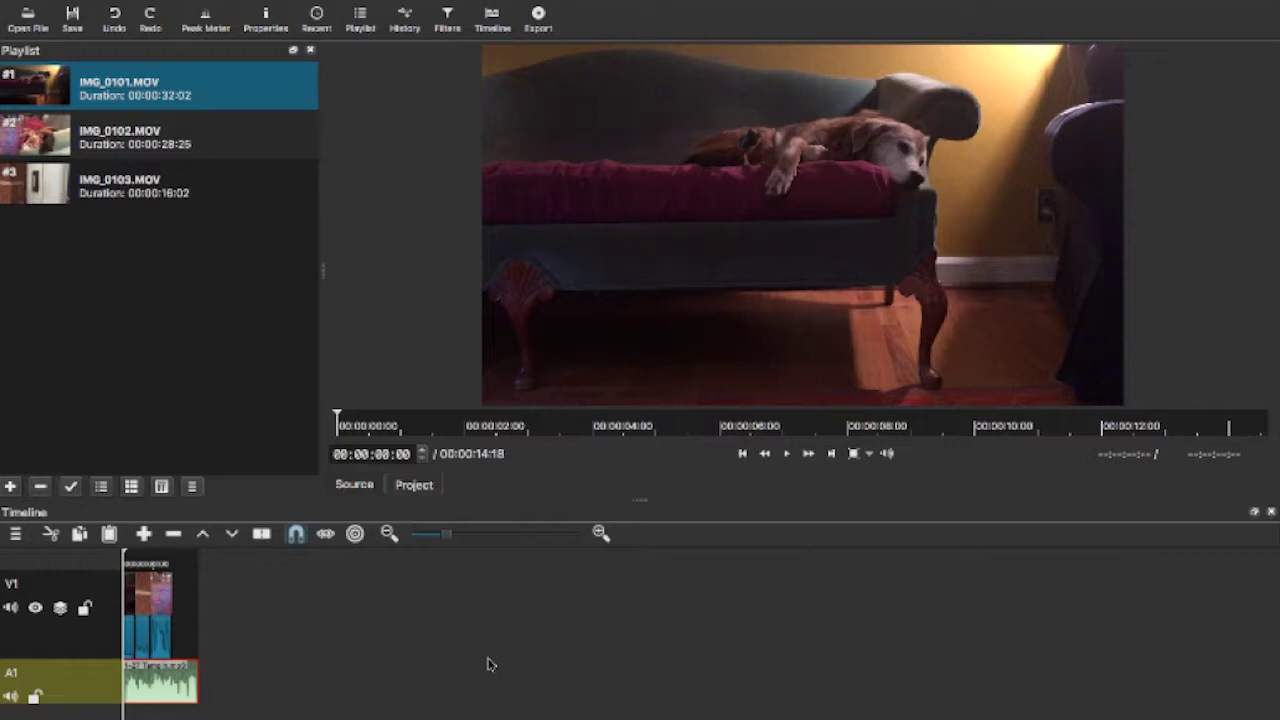
pyautogui.moveTo(448, 535); pyautogui.dragTo(492, 536)
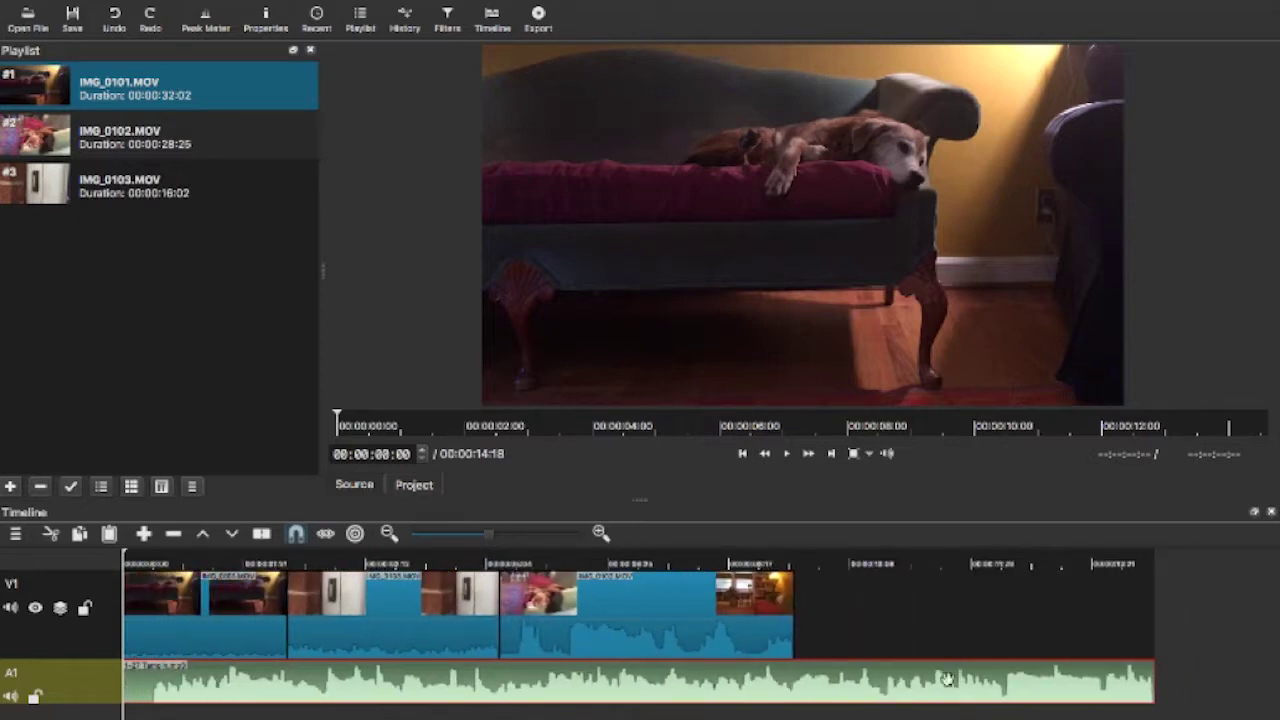
pyautogui.moveTo(1150, 675); pyautogui.dragTo(844, 671)
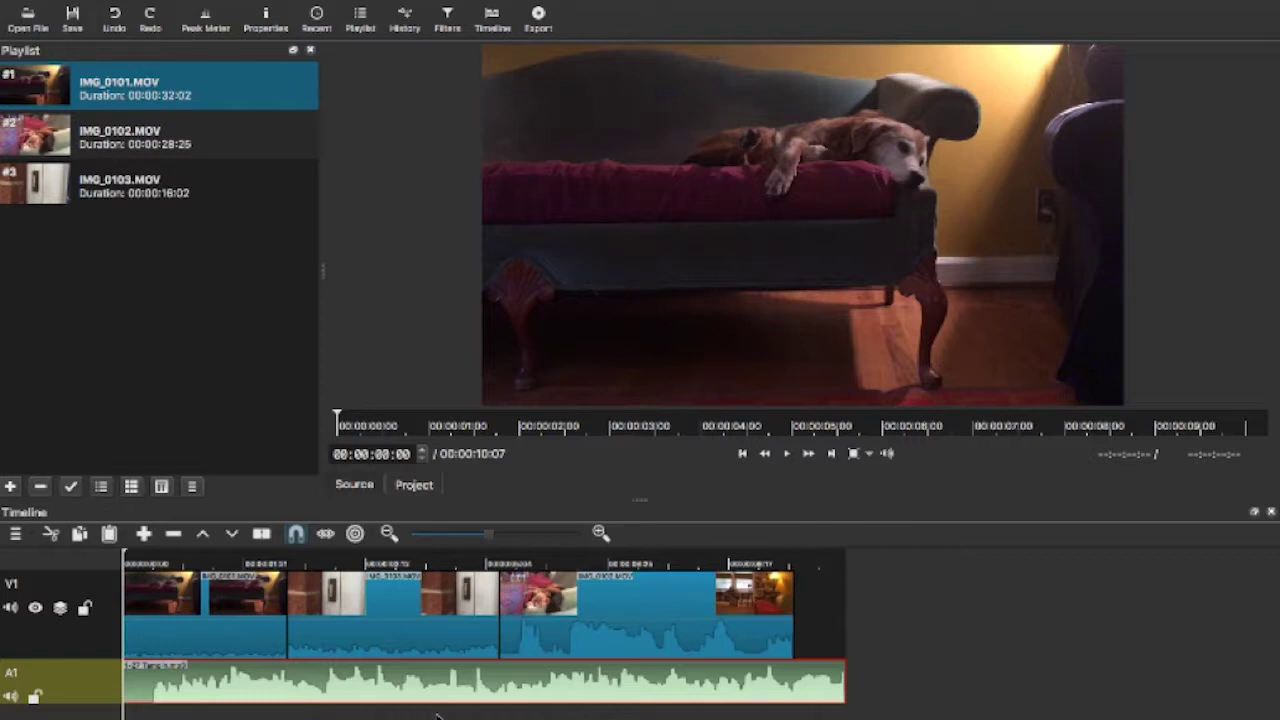
# Show the audio peak meter and play the sequence from the start to check the sound levels.
pyautogui.click(207, 16)
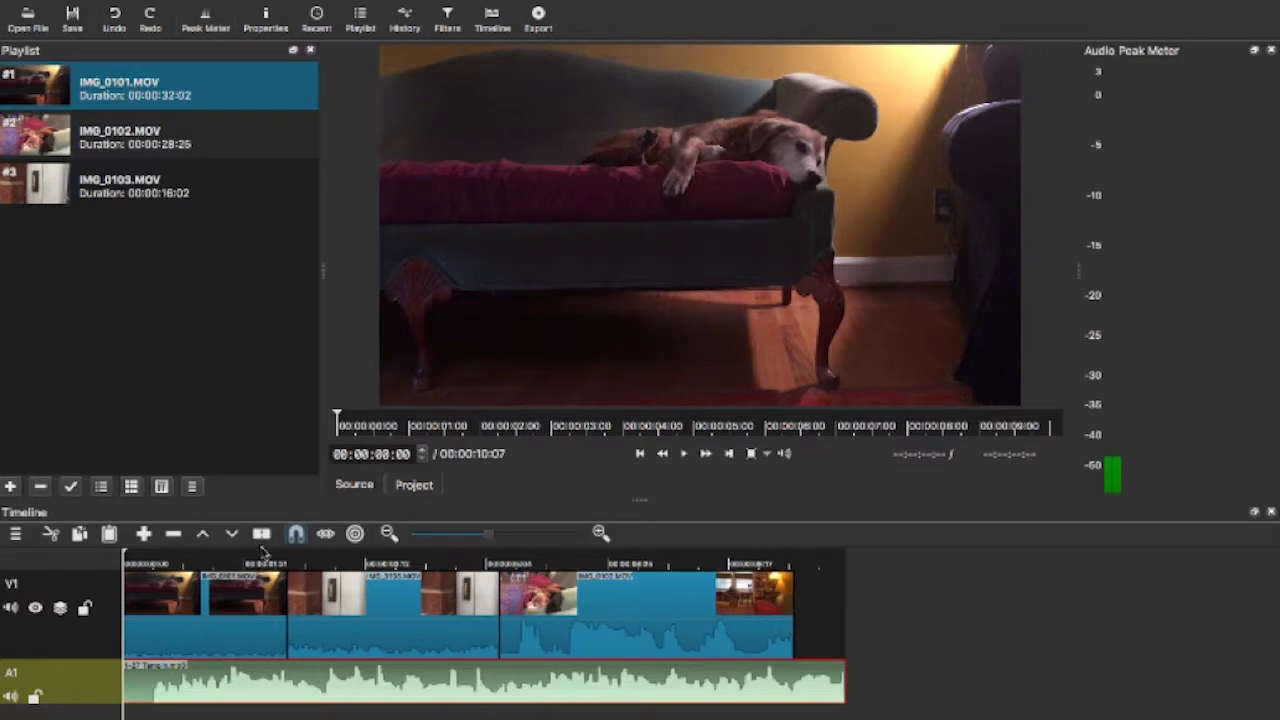
pyautogui.press('space')
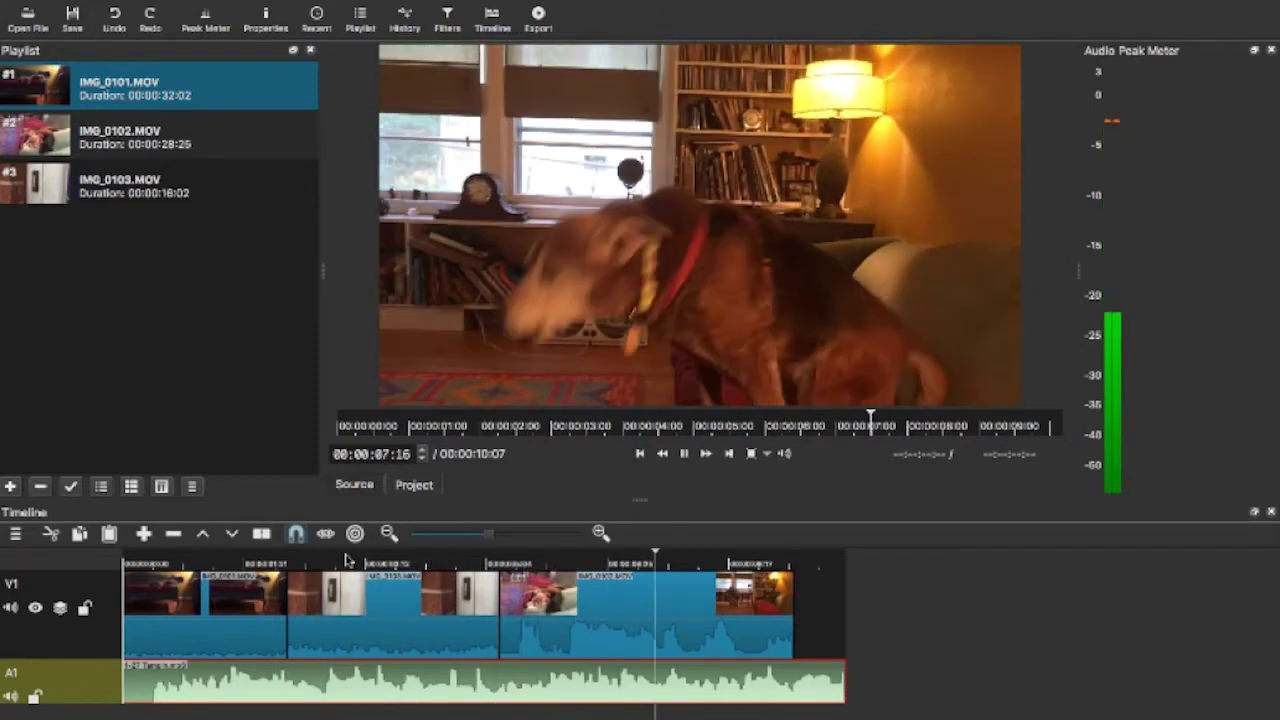
pyautogui.press('space')
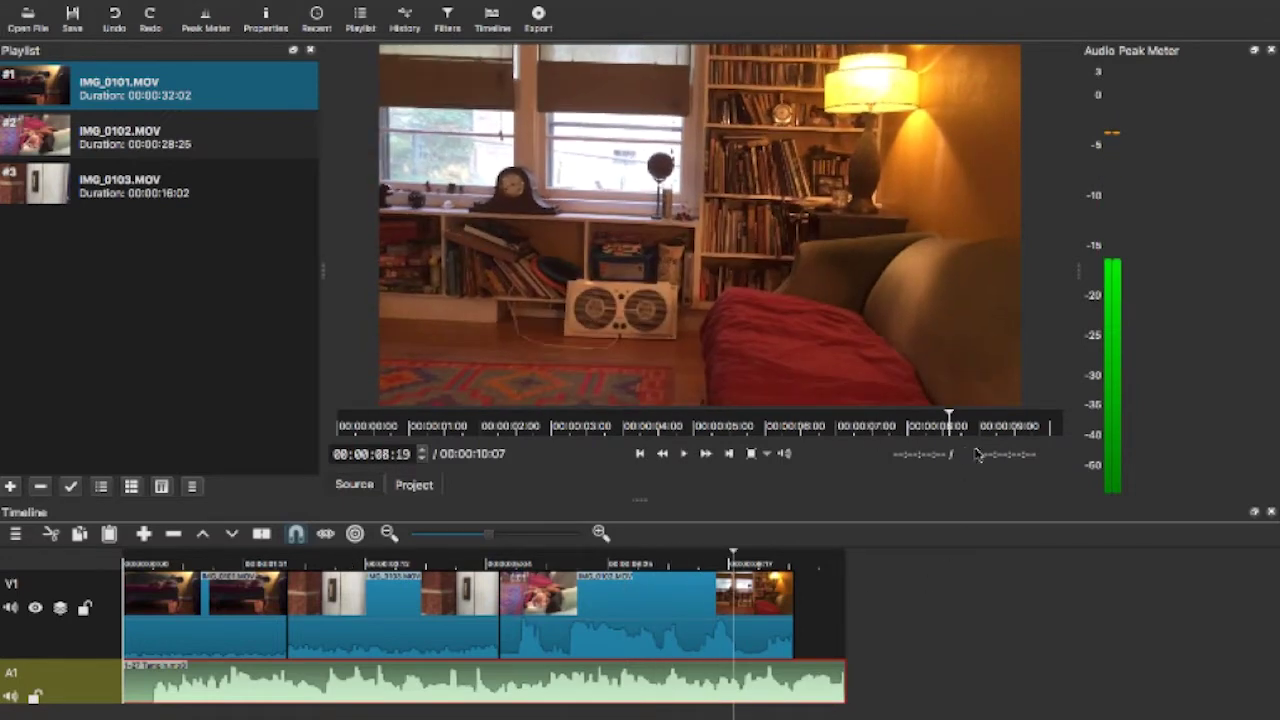
pyautogui.press('Home')
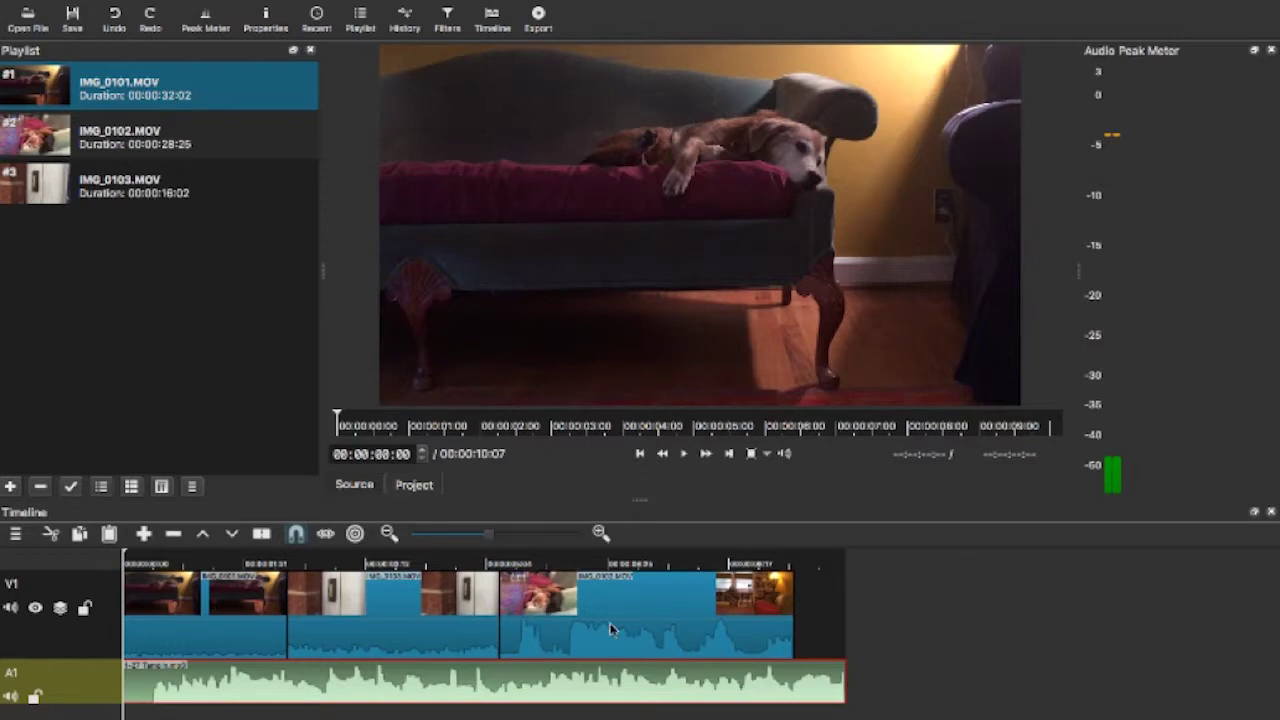
pyautogui.press('space')
# Lower the player's preview volume and replay the sequence from the start while watching the peak meter.
pyautogui.click(786, 454)
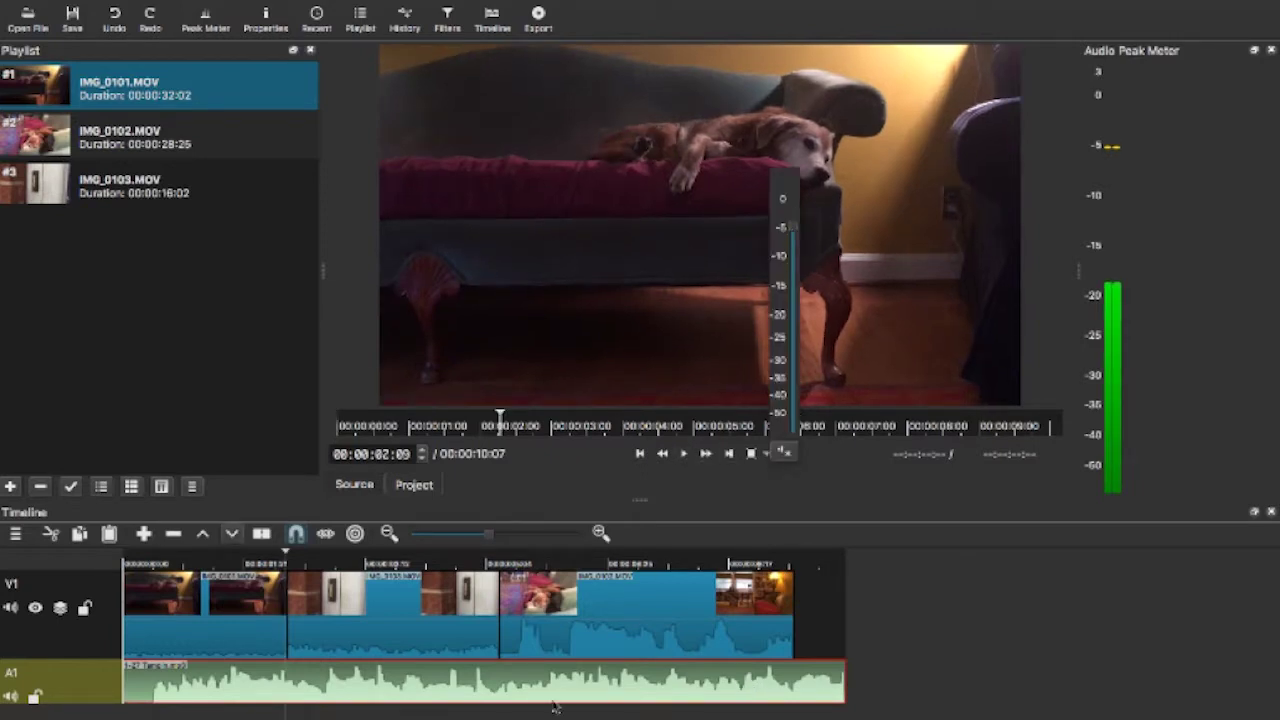
pyautogui.click(548, 690)
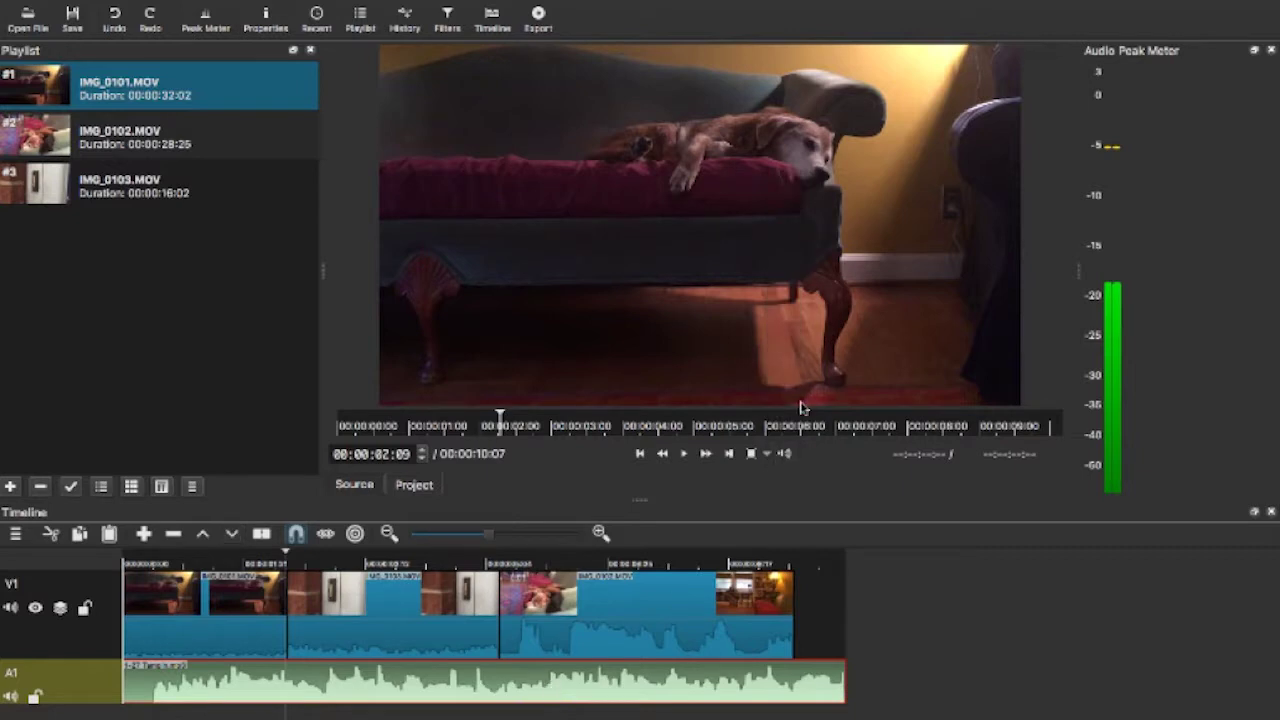
pyautogui.click(786, 454)
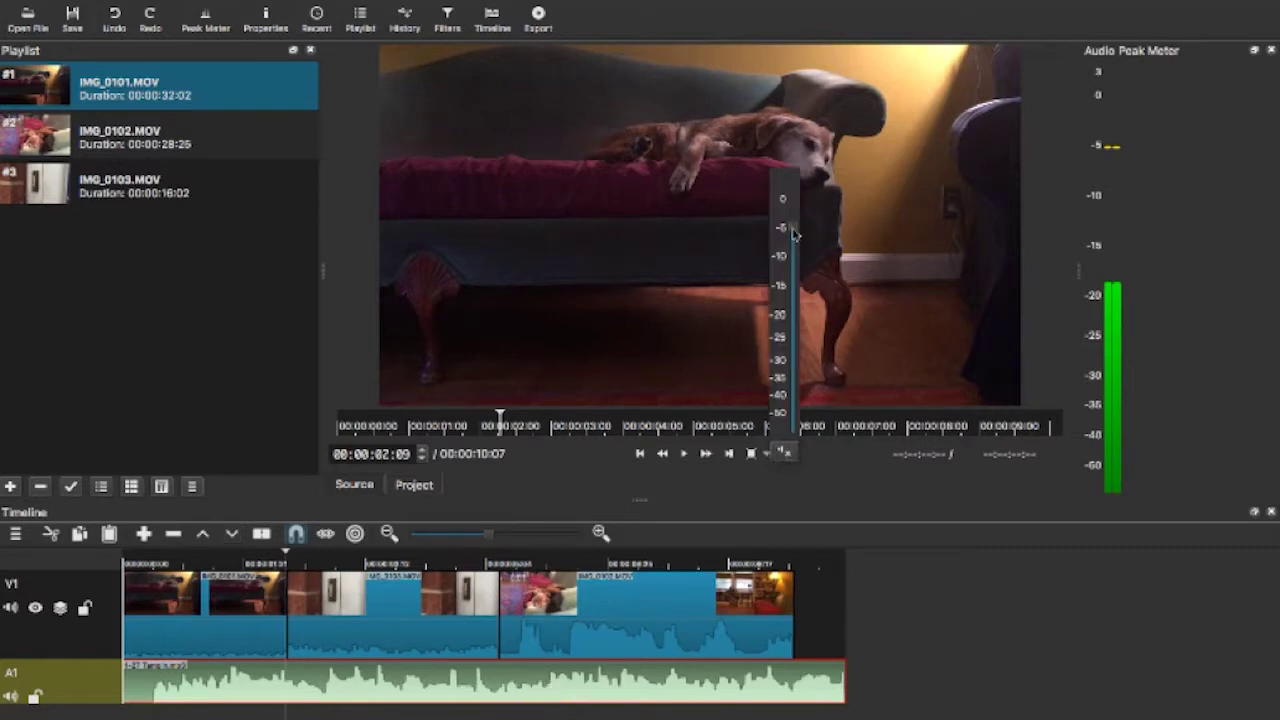
pyautogui.moveTo(793, 233); pyautogui.dragTo(792, 352)
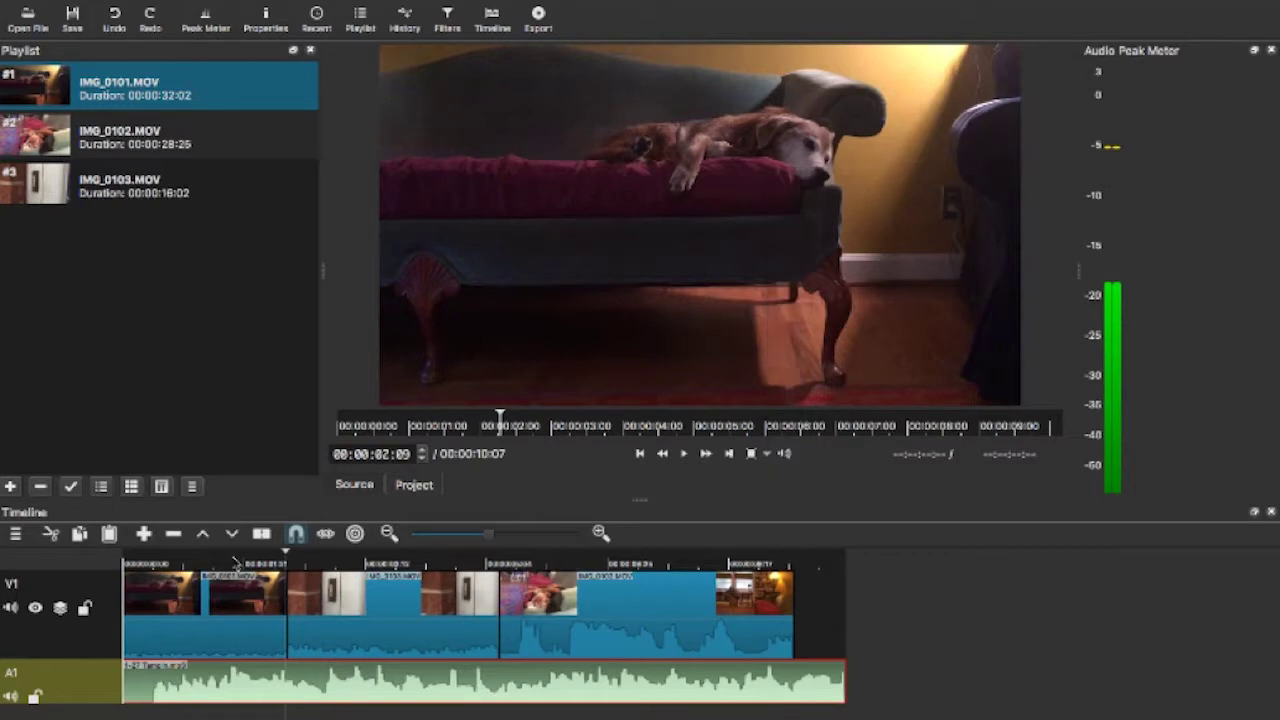
pyautogui.moveTo(178, 556); pyautogui.dragTo(100, 558)
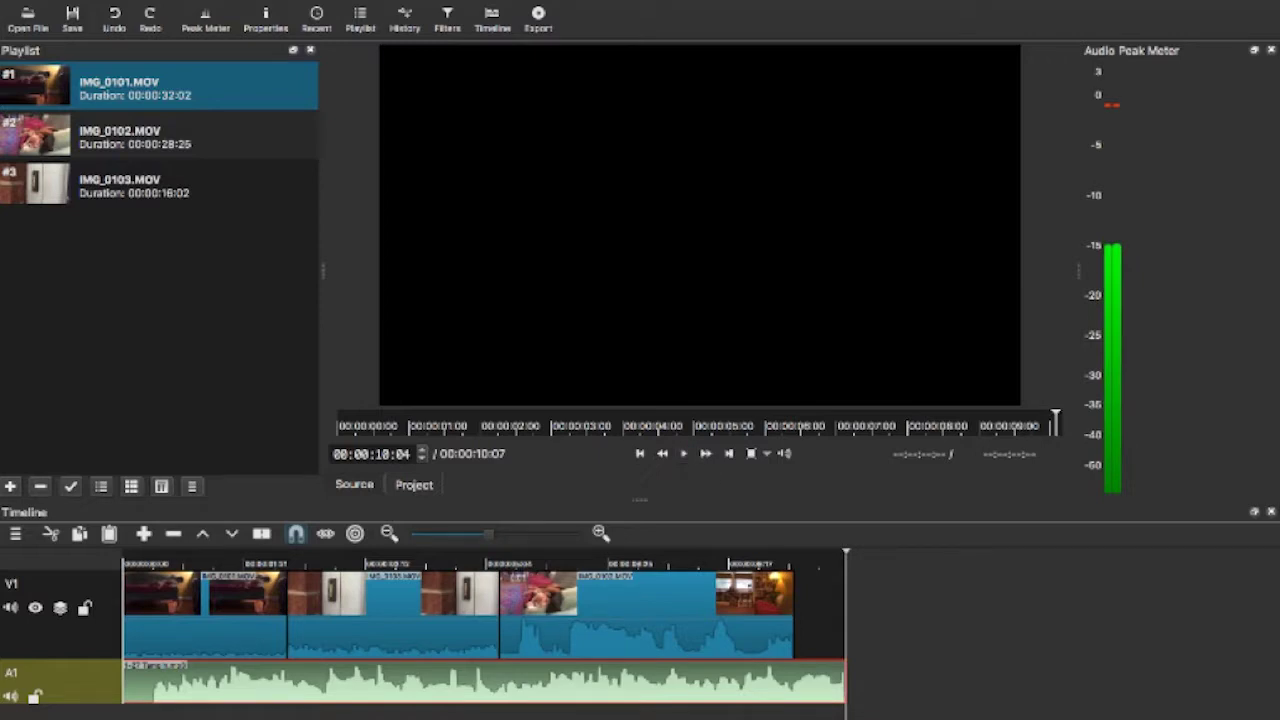
# Add a Fade In Video filter with a duration of 00:00:01:00 to the first timeline clip, IMG_0101.MOV.
pyautogui.click(128, 596)
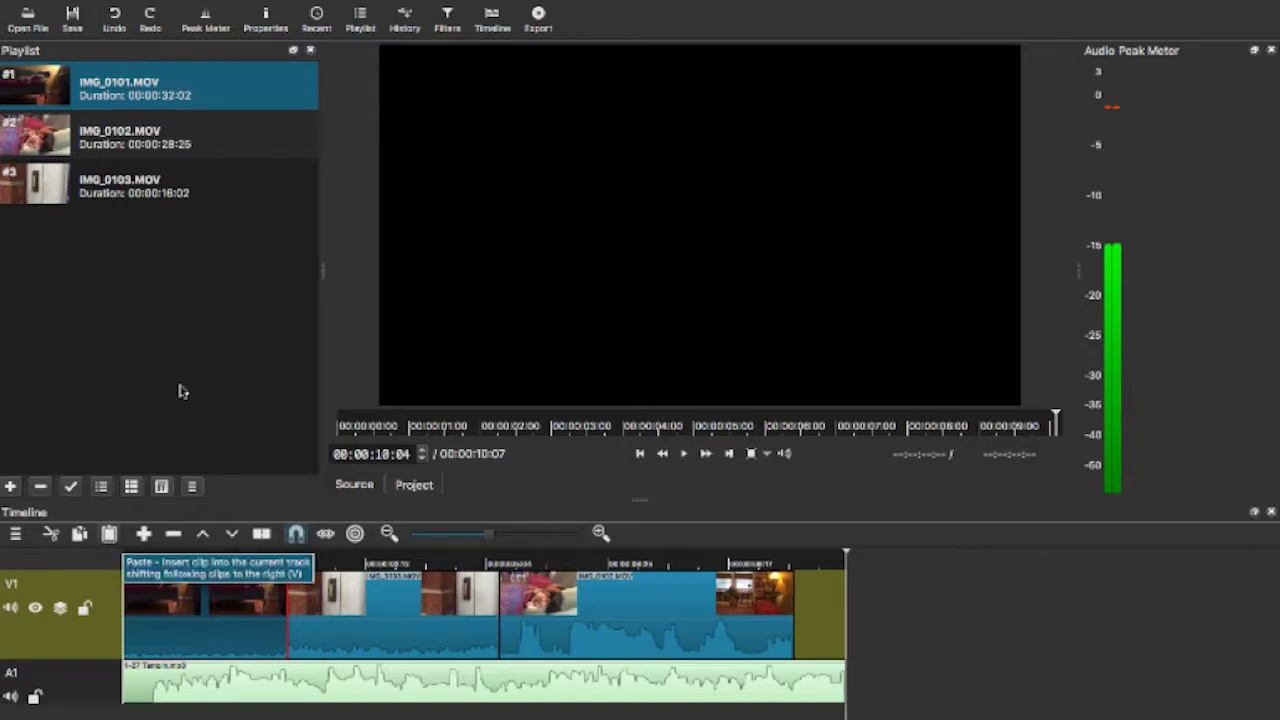
pyautogui.click(448, 20)
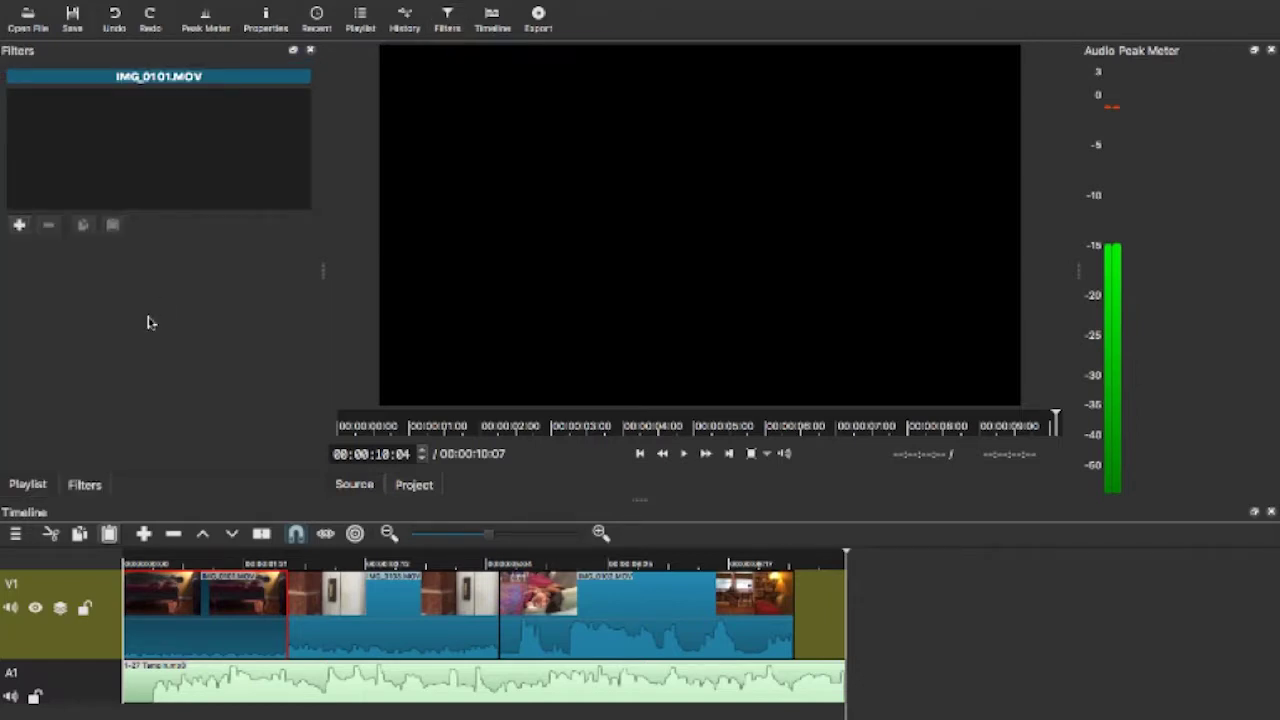
pyautogui.click(19, 226)
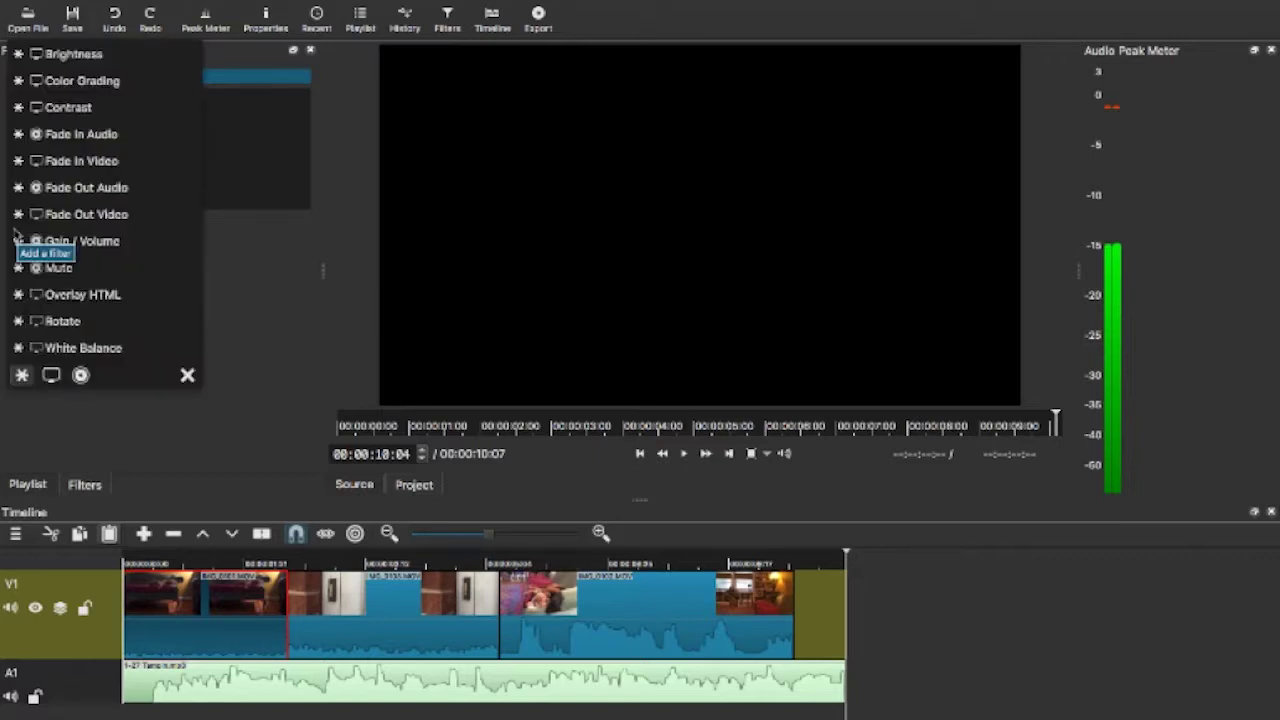
pyautogui.click(84, 163)
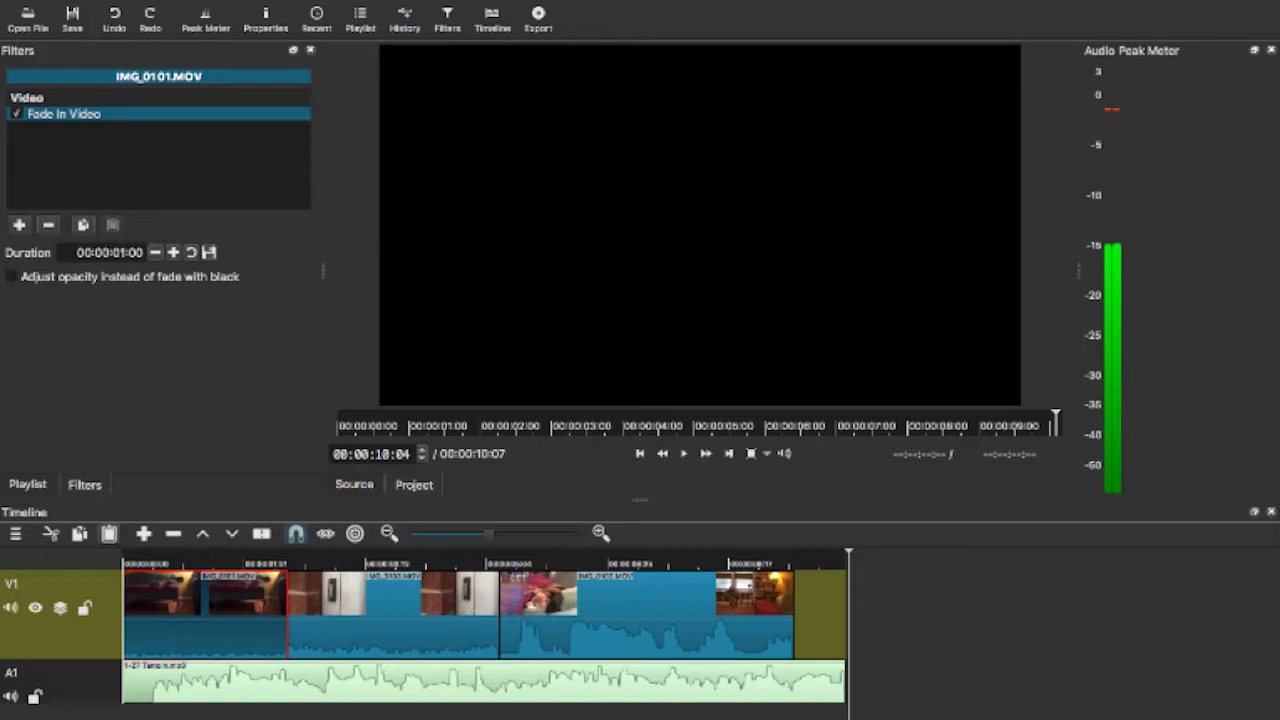
pyautogui.click(110, 252)
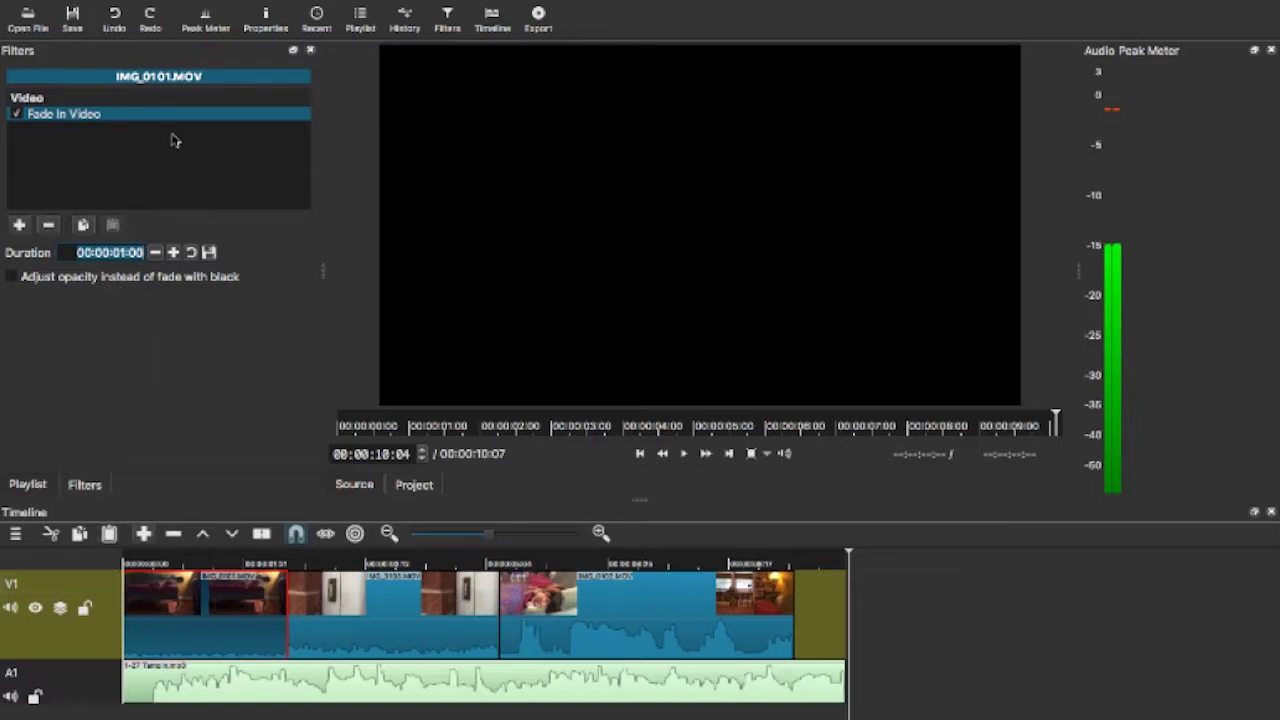
# Play the start of the timeline to preview the fade-in on the first clip.
pyautogui.click(133, 566)
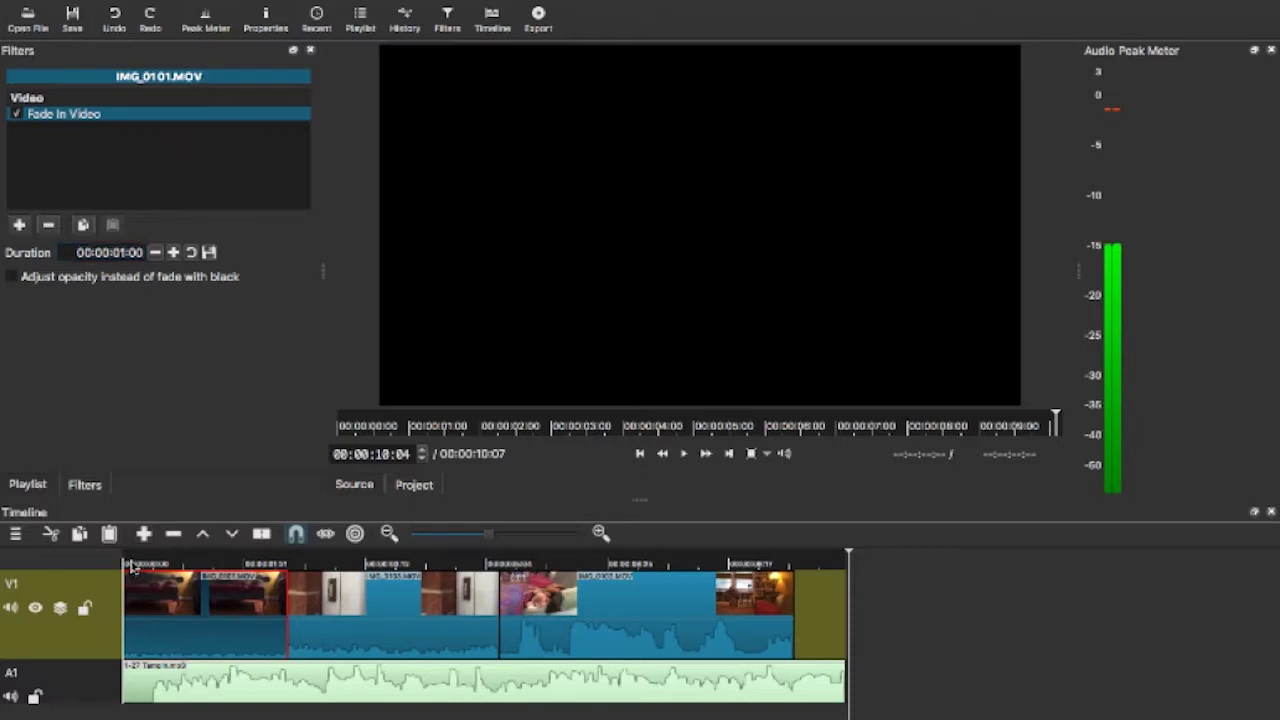
pyautogui.click(133, 566)
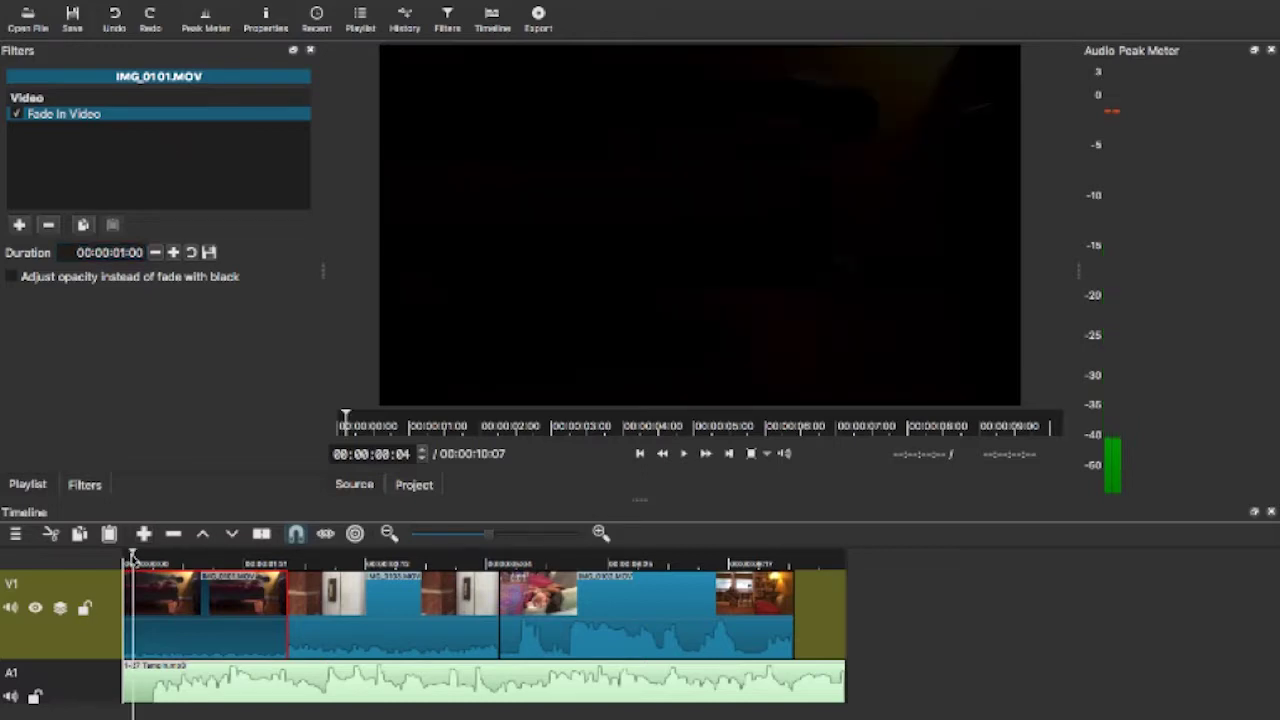
pyautogui.press('Home')
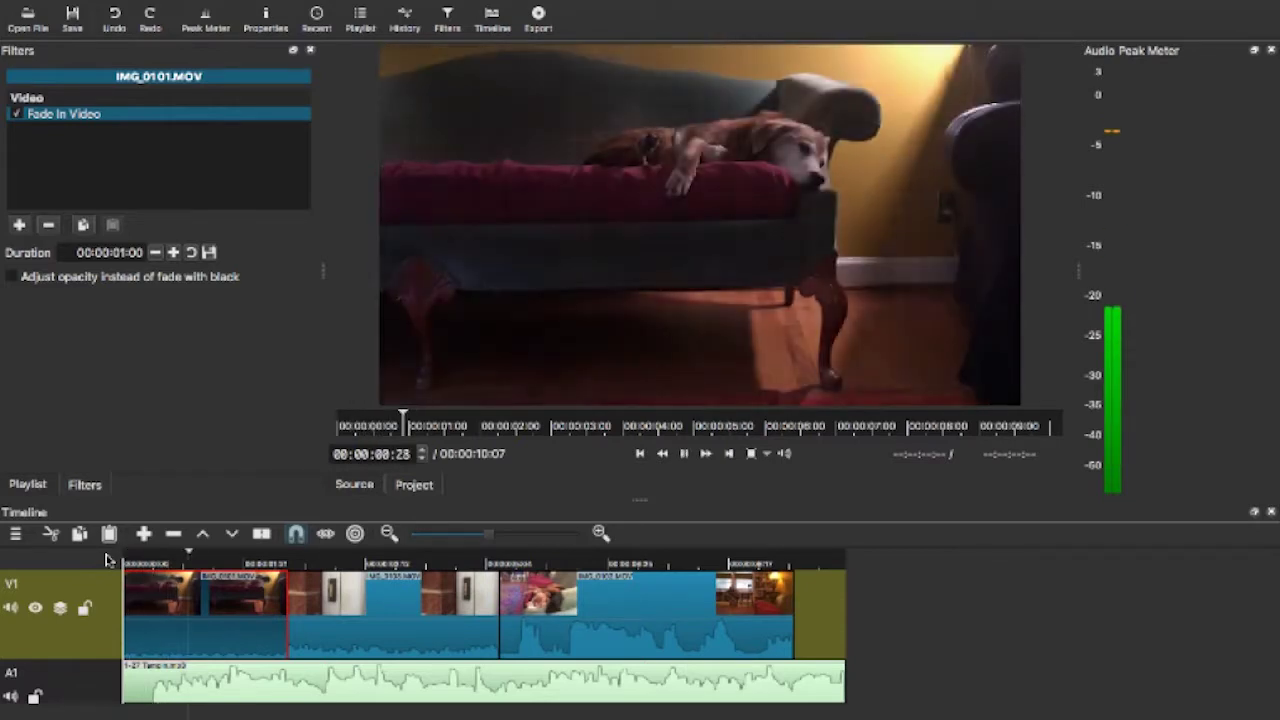
pyautogui.press('space')
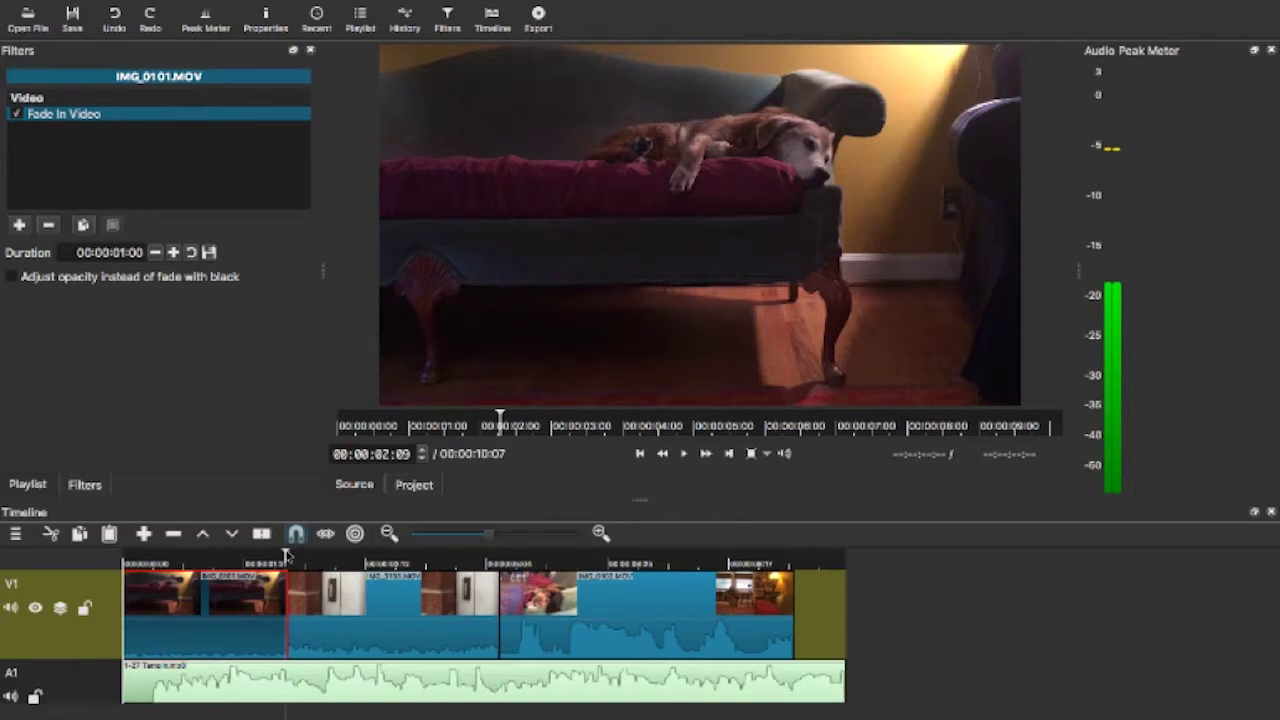
pyautogui.moveTo(188, 560); pyautogui.dragTo(120, 567)
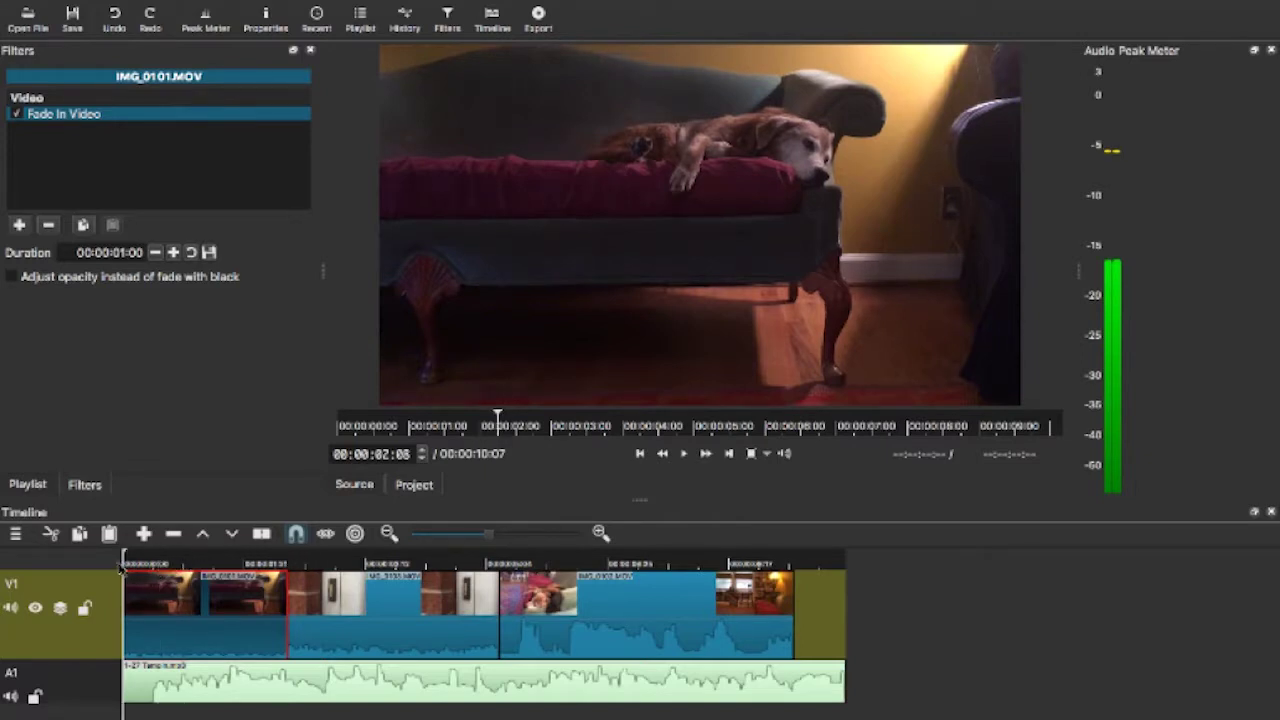
pyautogui.press('space')
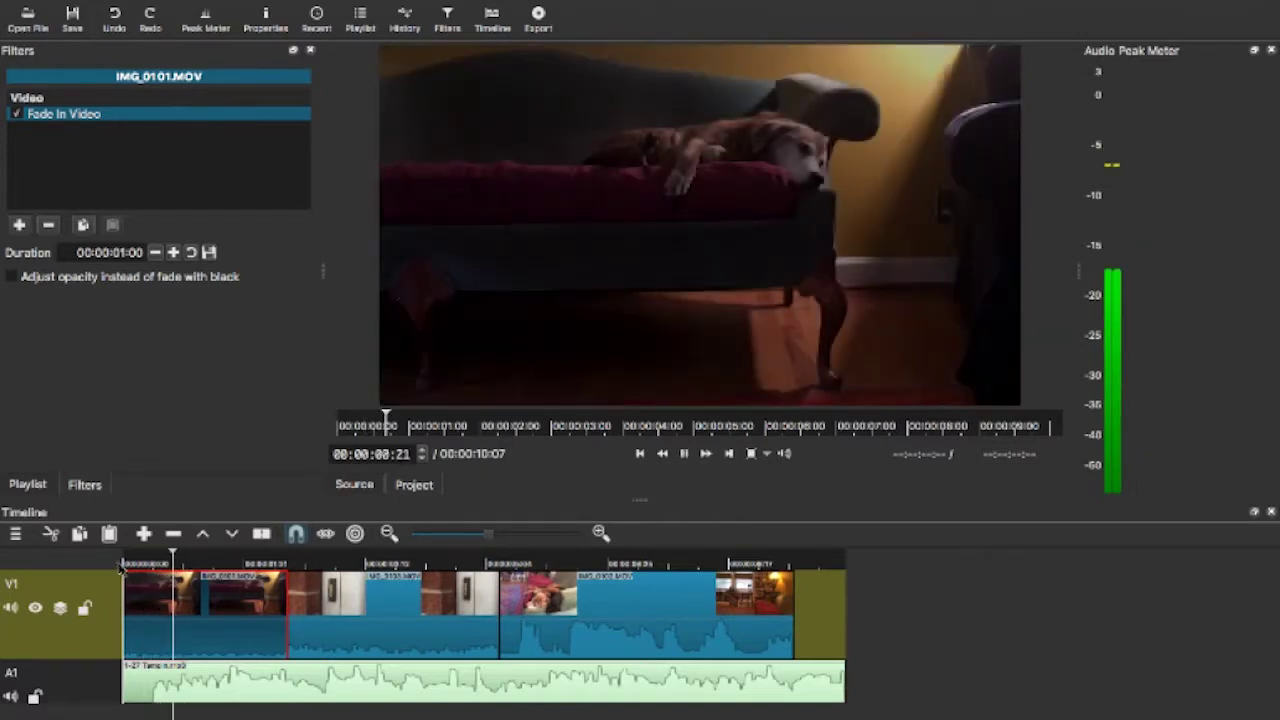
pyautogui.press('space')
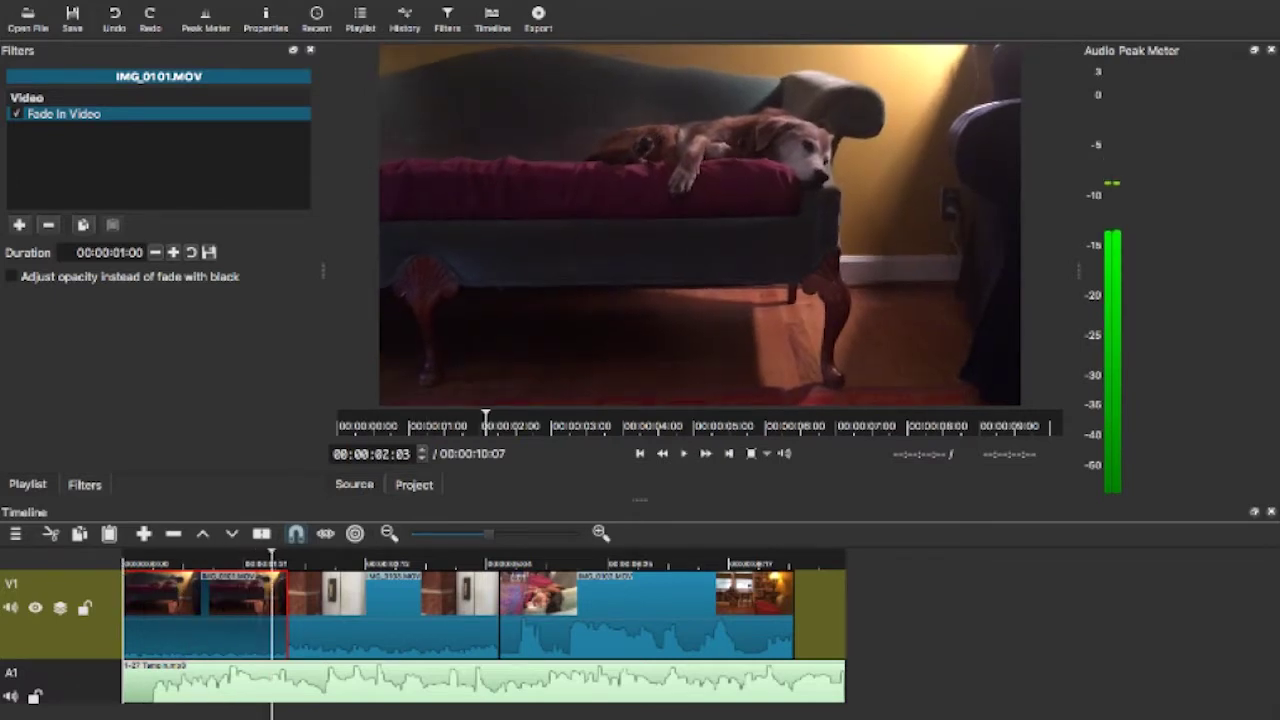
# Select the last clip, IMG_0102.MOV, near its end and look through the available video and audio filters.
pyautogui.click(717, 563)
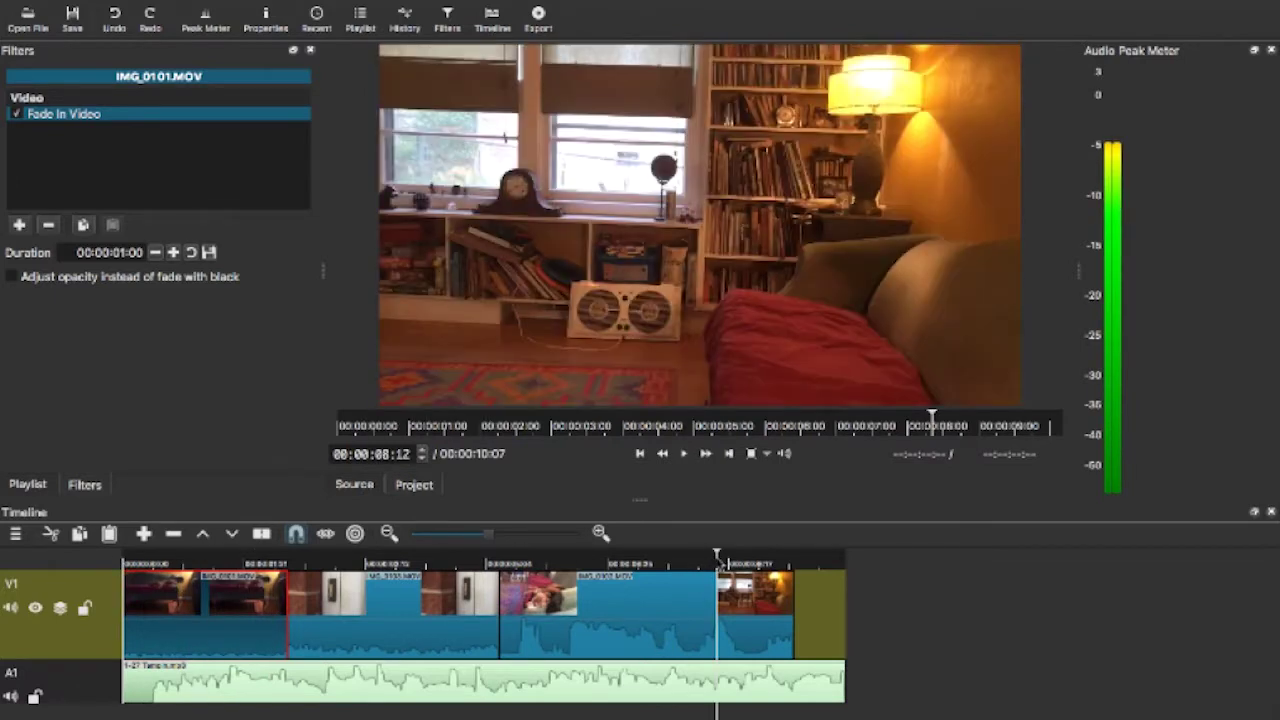
pyautogui.moveTo(718, 552); pyautogui.dragTo(762, 552)
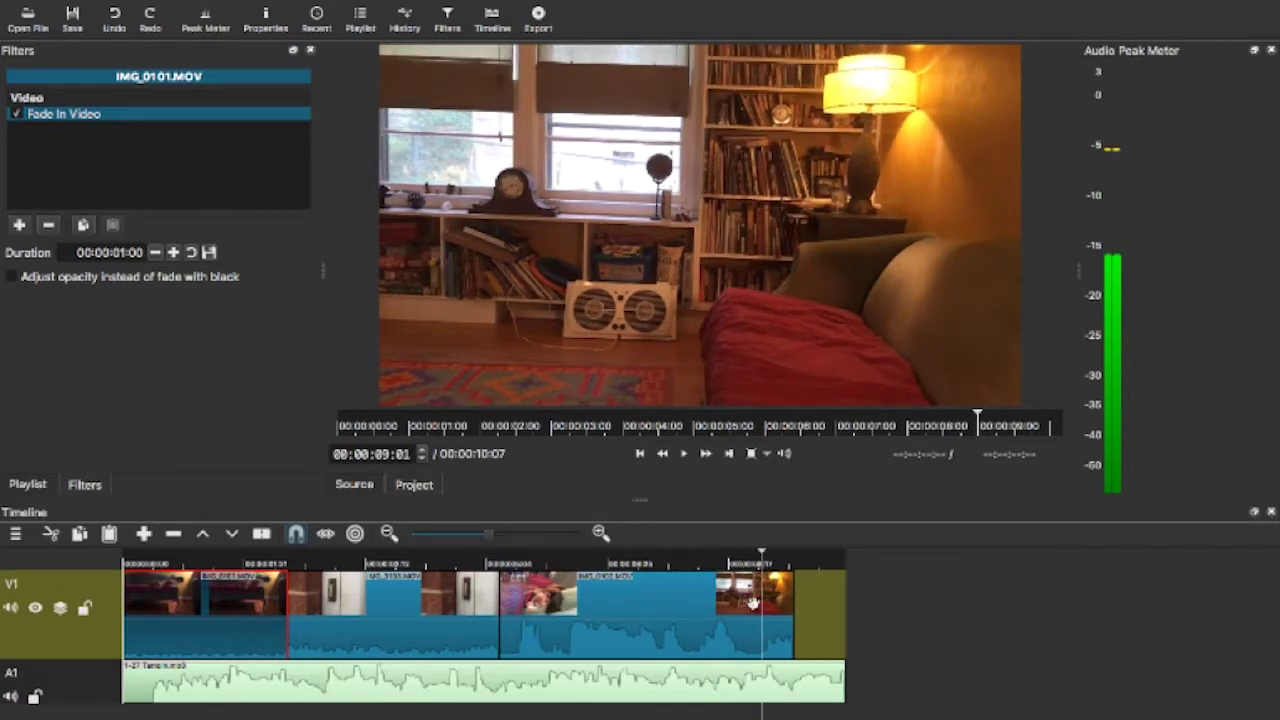
pyautogui.click(753, 598)
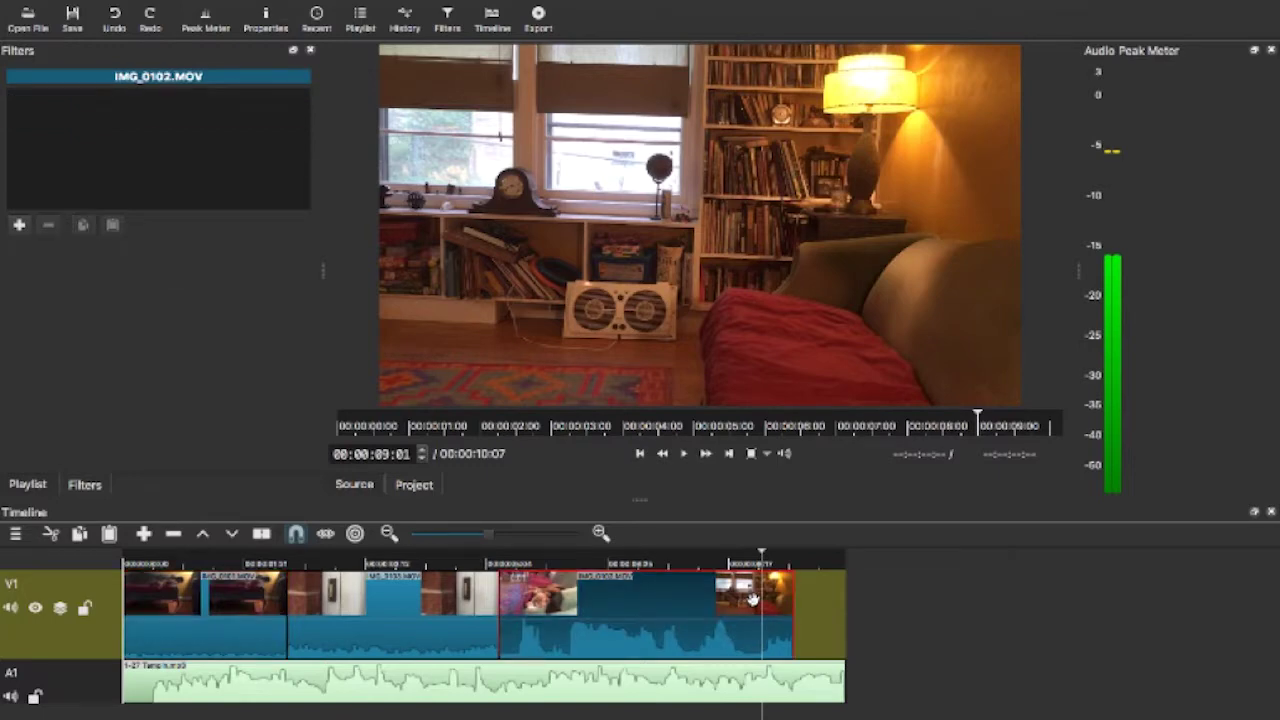
pyautogui.click(19, 226)
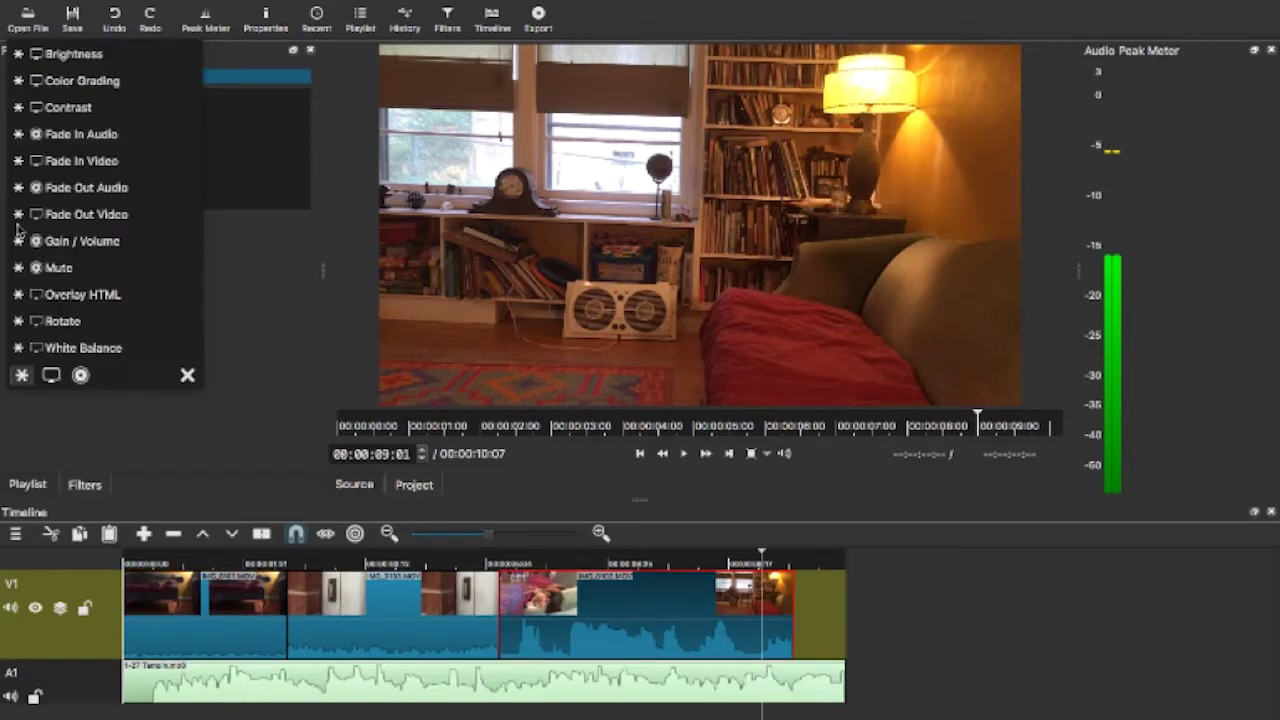
pyautogui.click(52, 378)
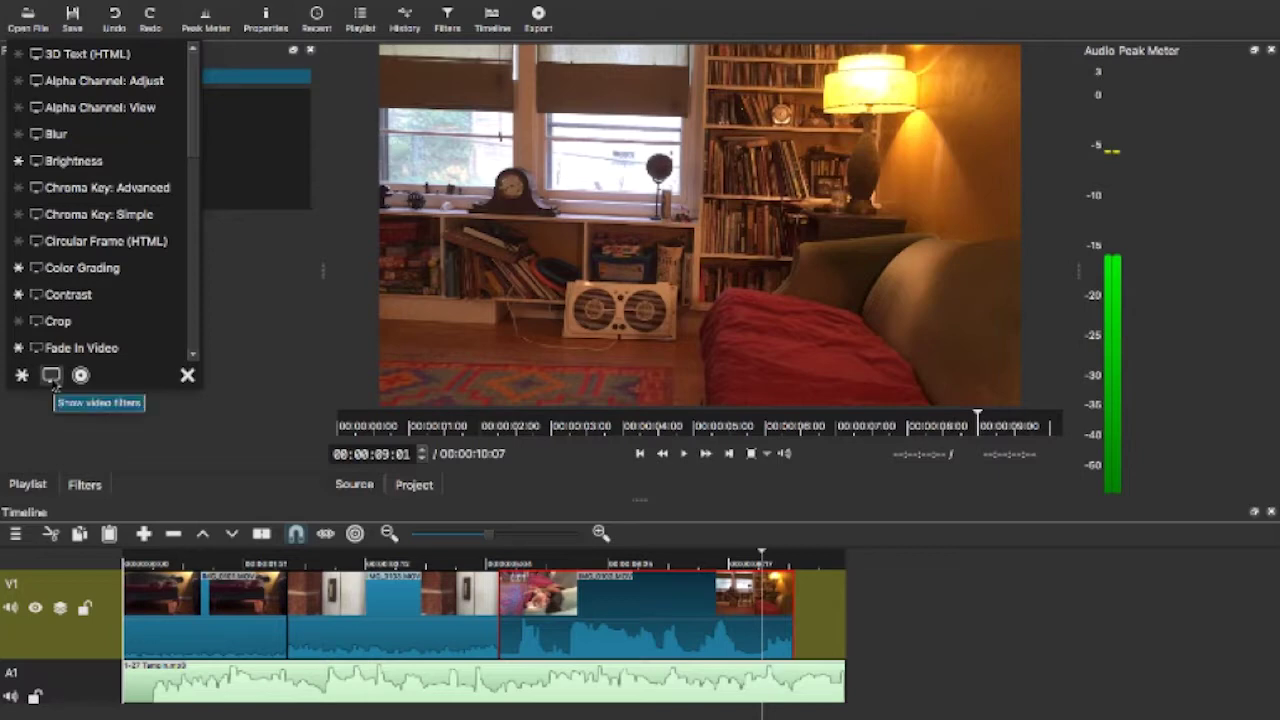
pyautogui.scroll(-2, 134, 308)
pyautogui.scroll(-4, 134, 300)
pyautogui.scroll(7, 134, 305)
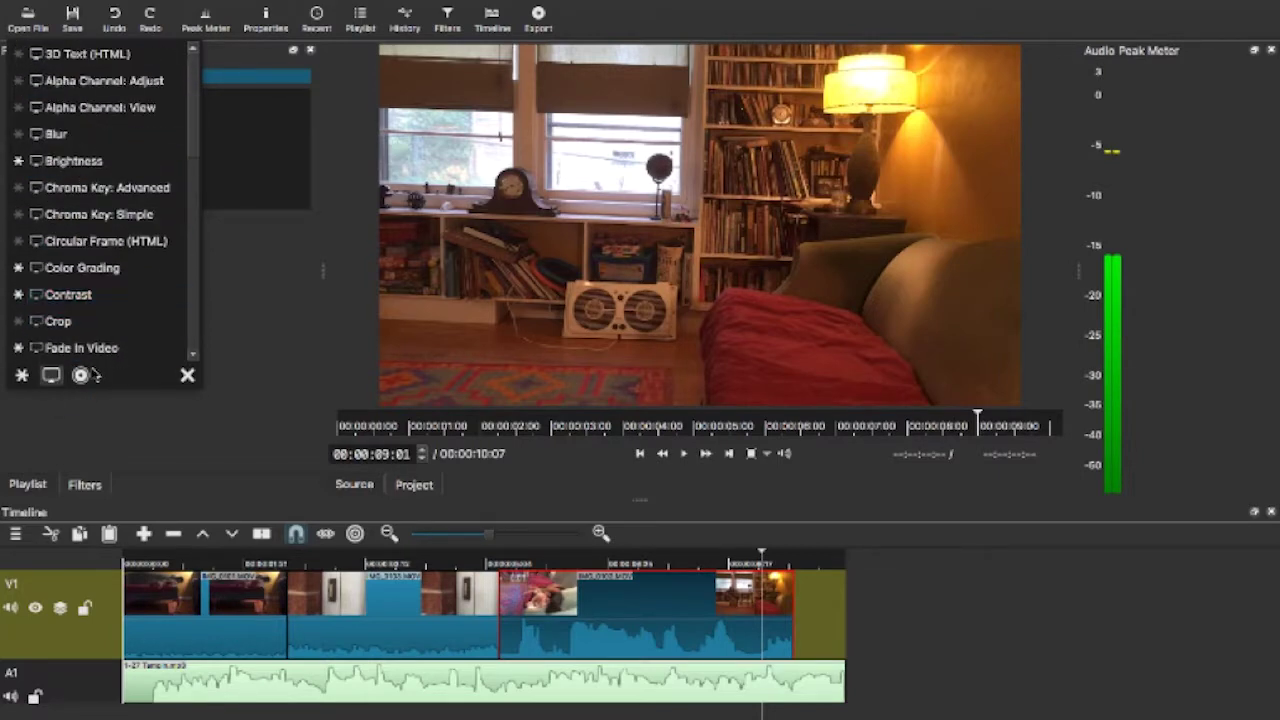
pyautogui.click(82, 377)
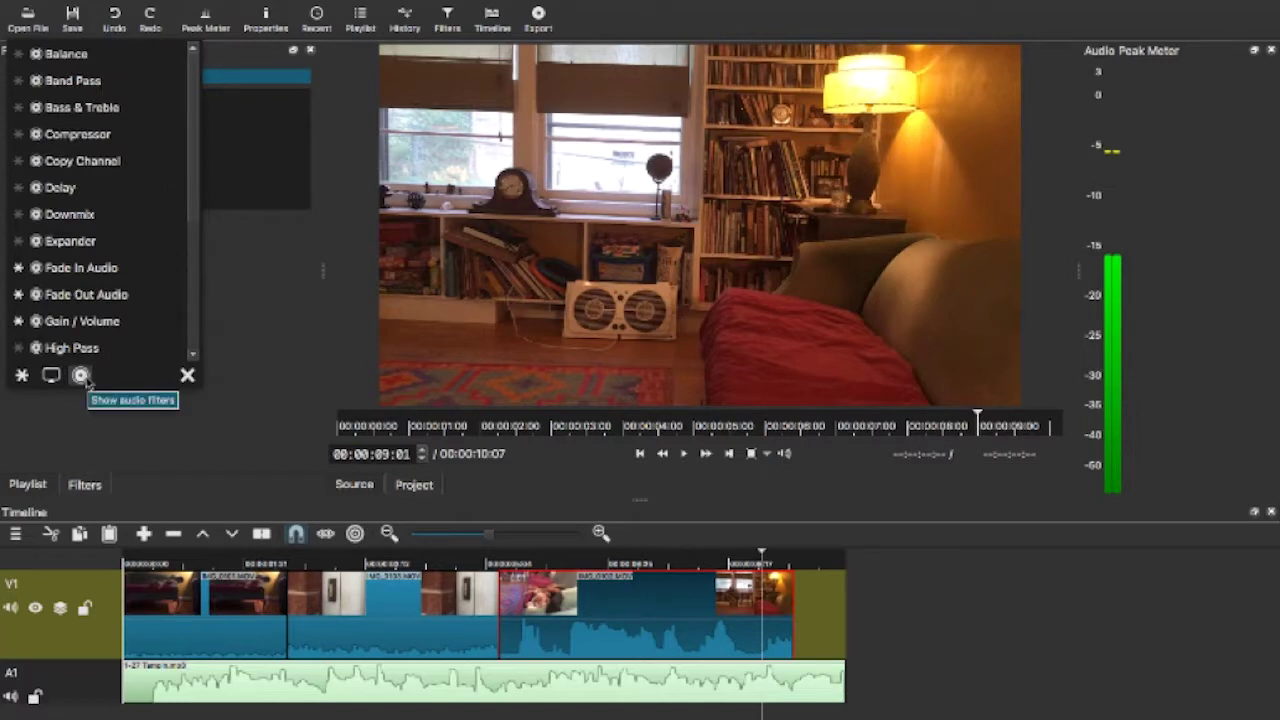
pyautogui.scroll(-3, 112, 325)
pyautogui.scroll(3, 112, 330)
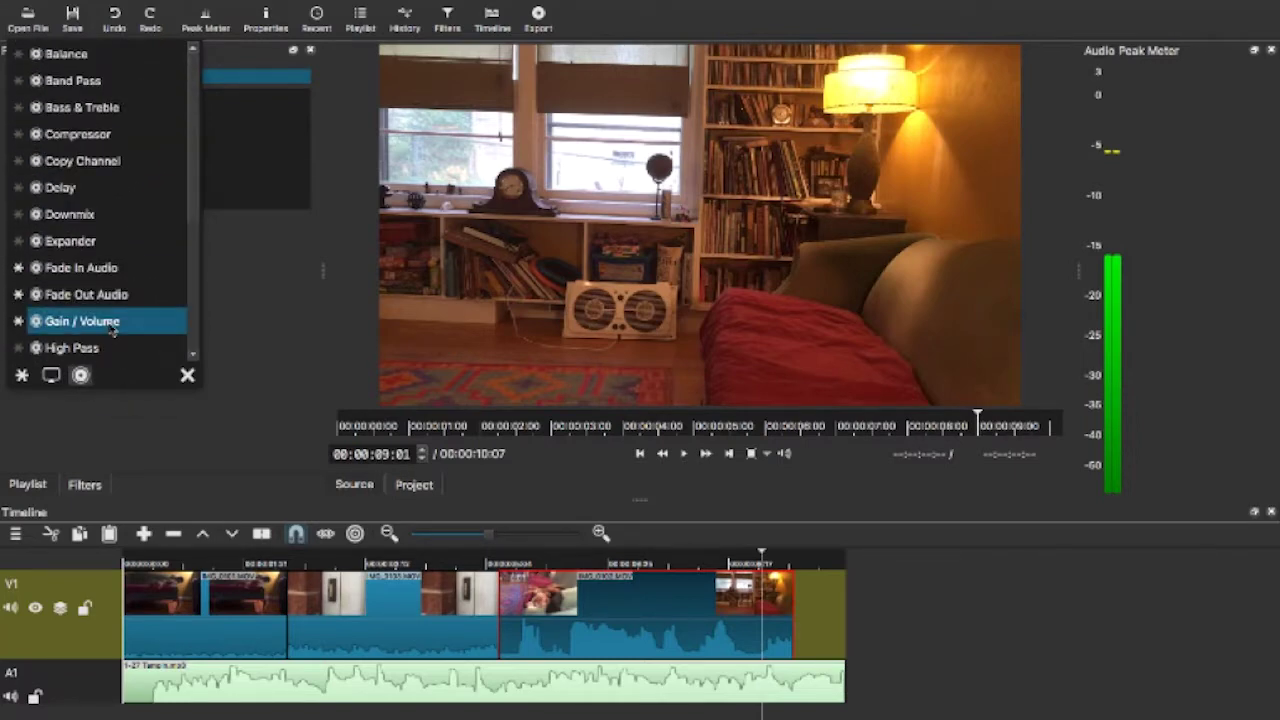
# Add a Fade Out Video filter from the favorite filters to the last clip, with a duration of 00:00:02:00.
pyautogui.click(21, 377)
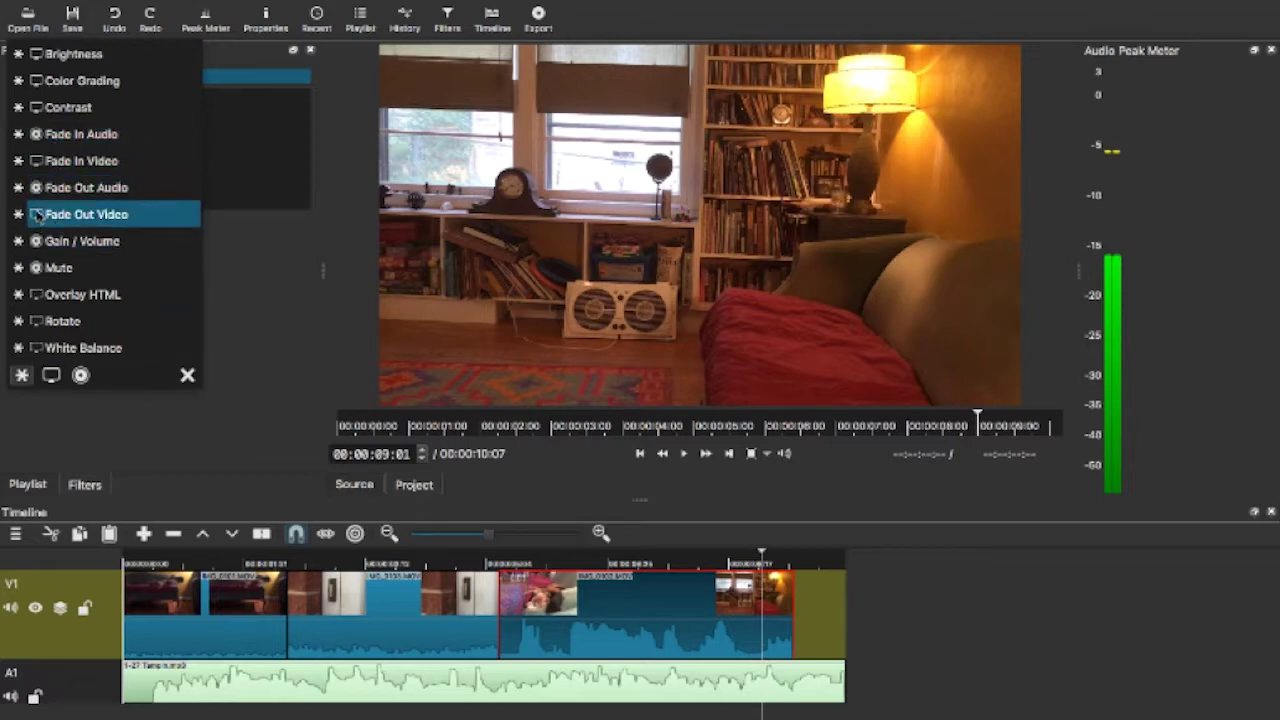
pyautogui.click(86, 214)
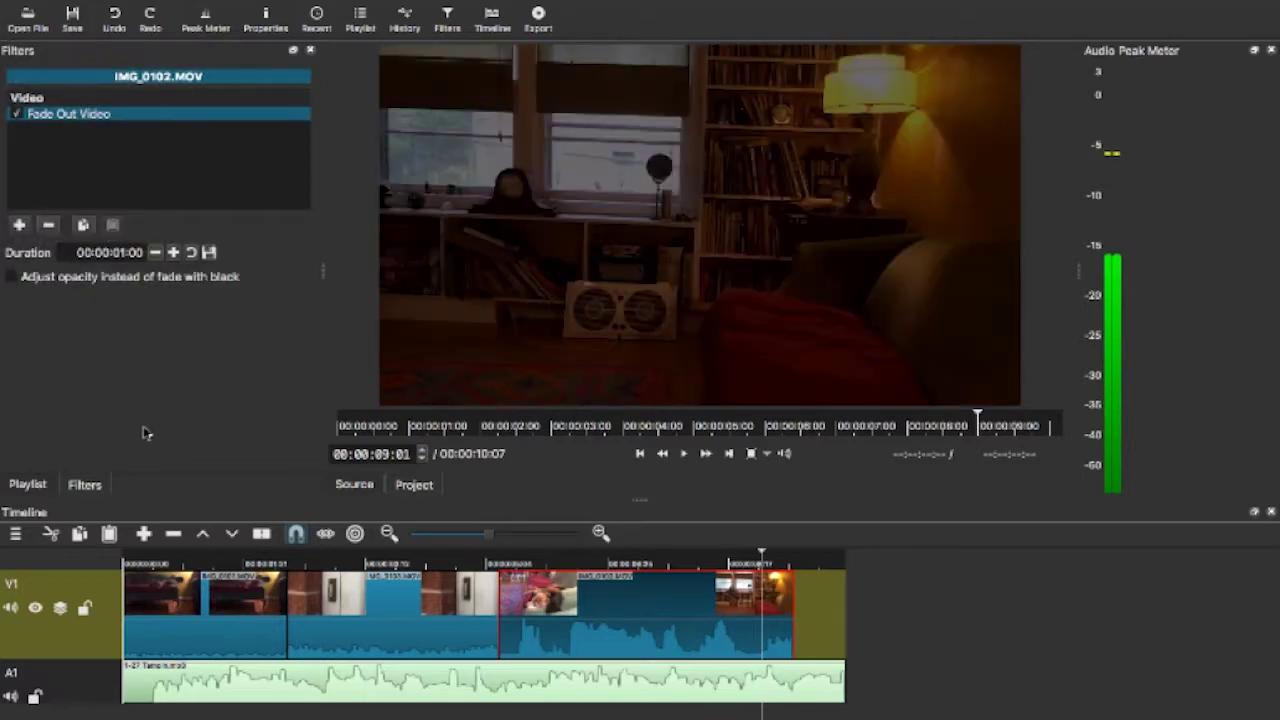
pyautogui.moveTo(78, 252); pyautogui.dragTo(119, 252)
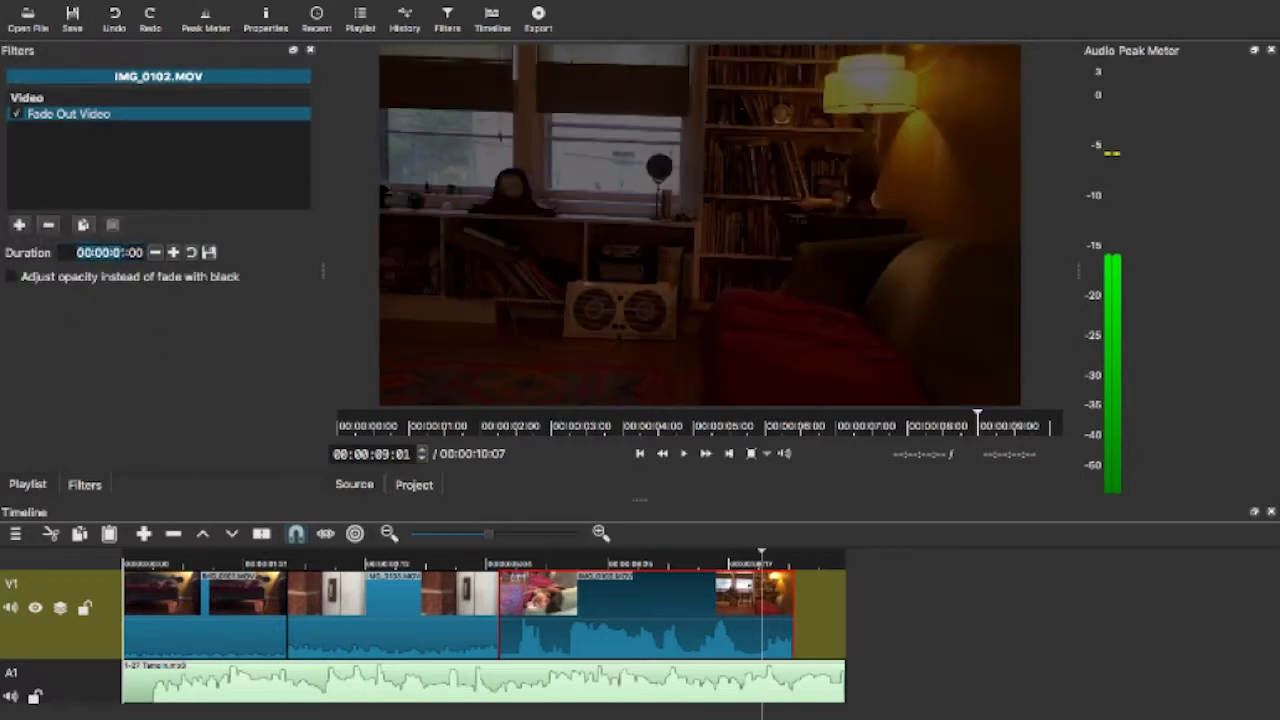
pyautogui.click(119, 252)
pyautogui.write('2')
# Play the last clip through to the end of the timeline to preview the video fade-out.
pyautogui.click(694, 562)
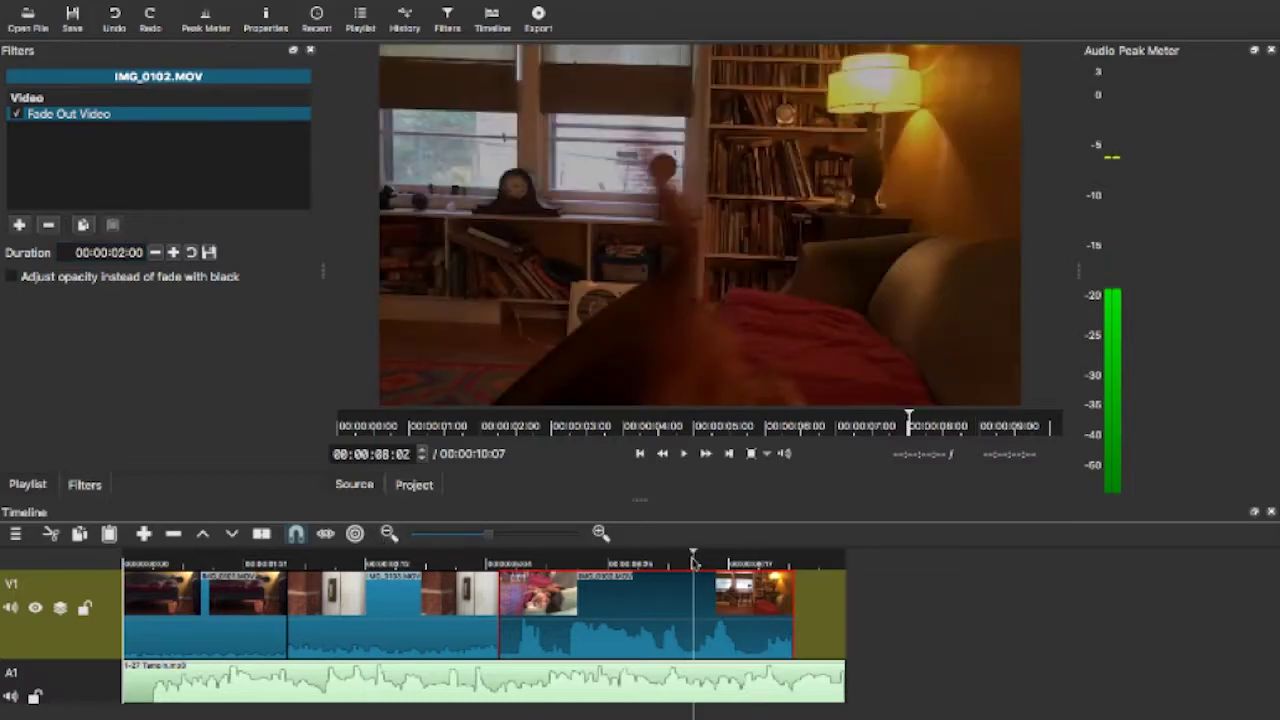
pyautogui.press('space')
pyautogui.press('space')
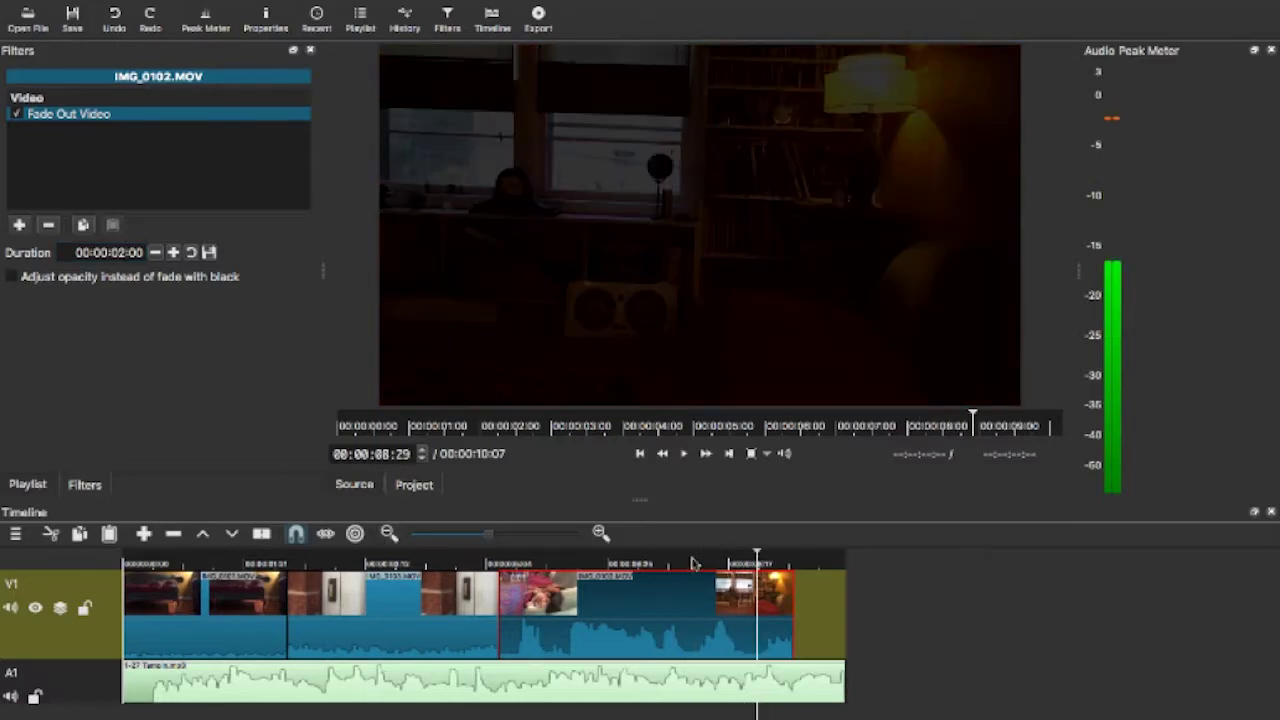
pyautogui.click(586, 563)
pyautogui.press('space')
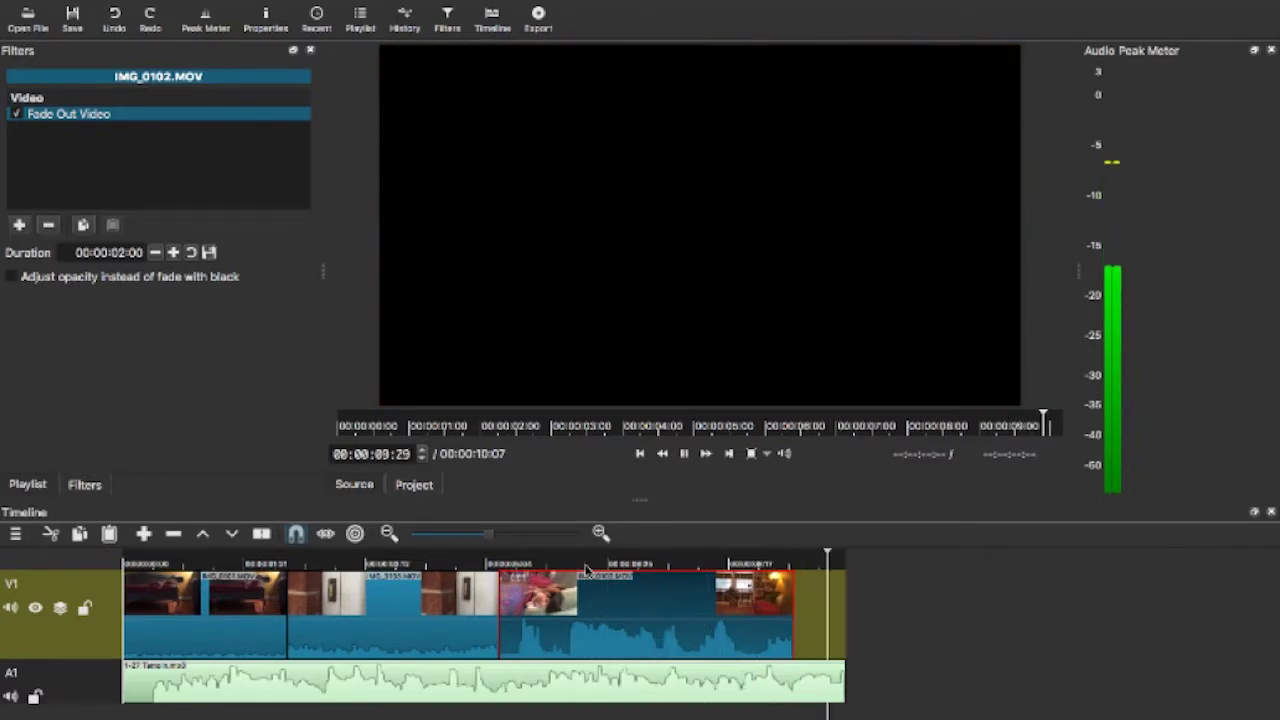
# Add a Fade Out Audio filter with a duration of 00:00:02:00 to the music clip 1-27 Tampin.mp3 on track A1.
pyautogui.click(776, 683)
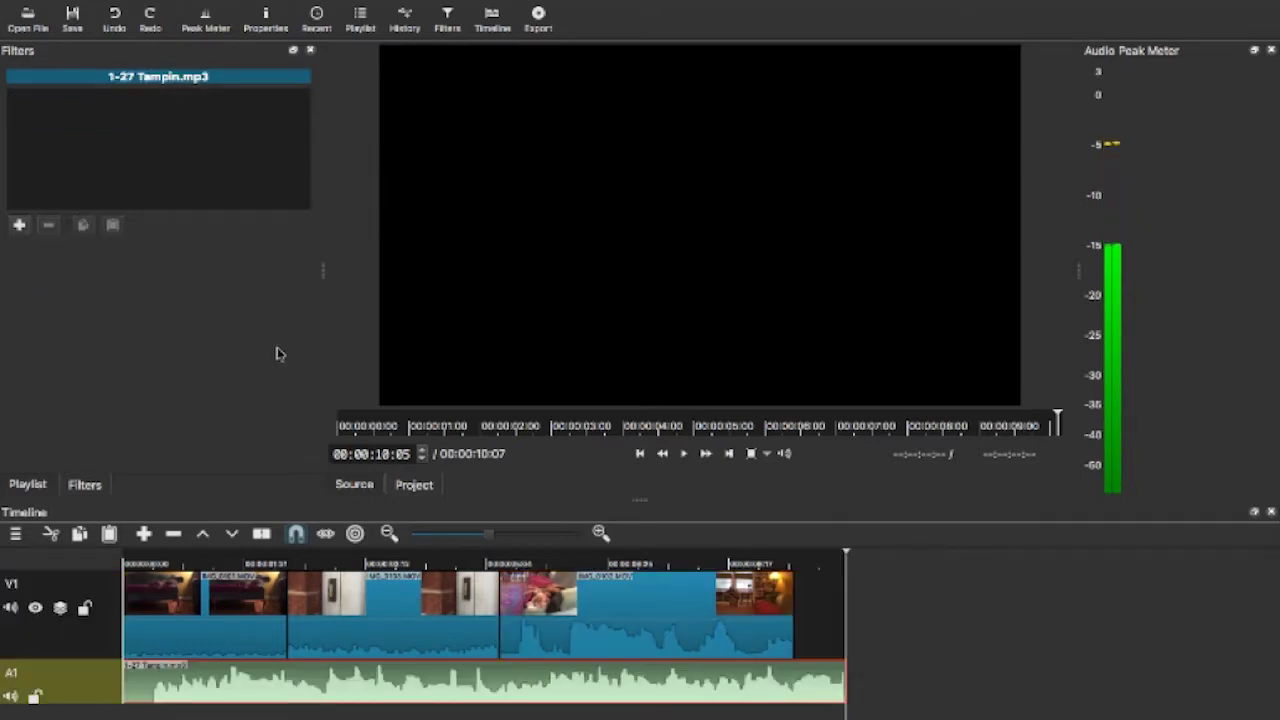
pyautogui.click(19, 226)
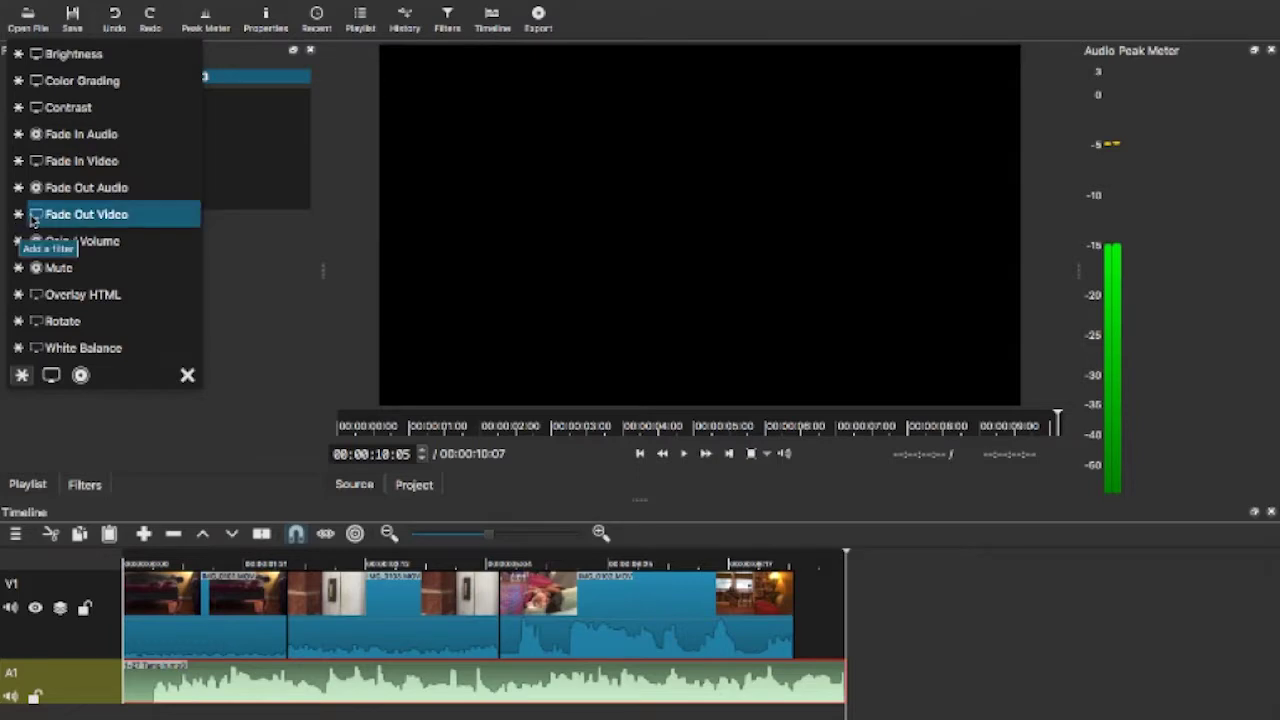
pyautogui.click(38, 192)
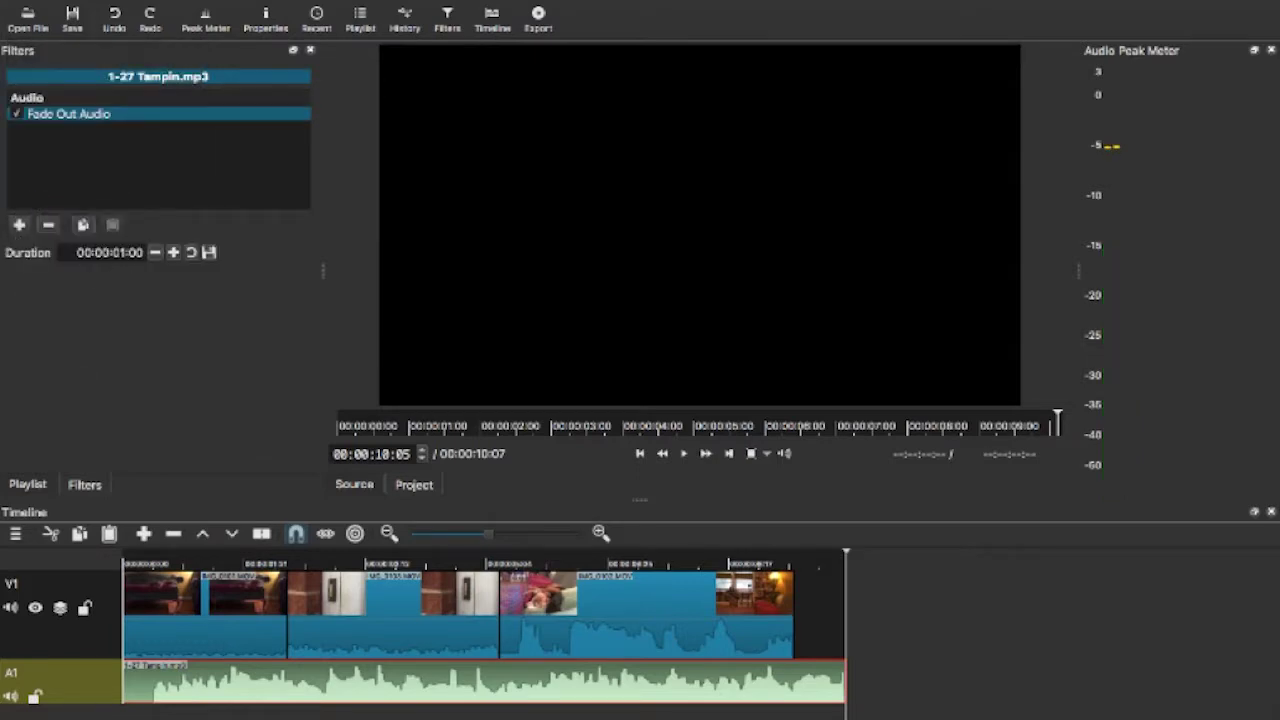
pyautogui.tripleClick(110, 252)
pyautogui.write('2')
# Play the end of the timeline, and replay the sequence from the start to check the music fade-out.
pyautogui.click(714, 564)
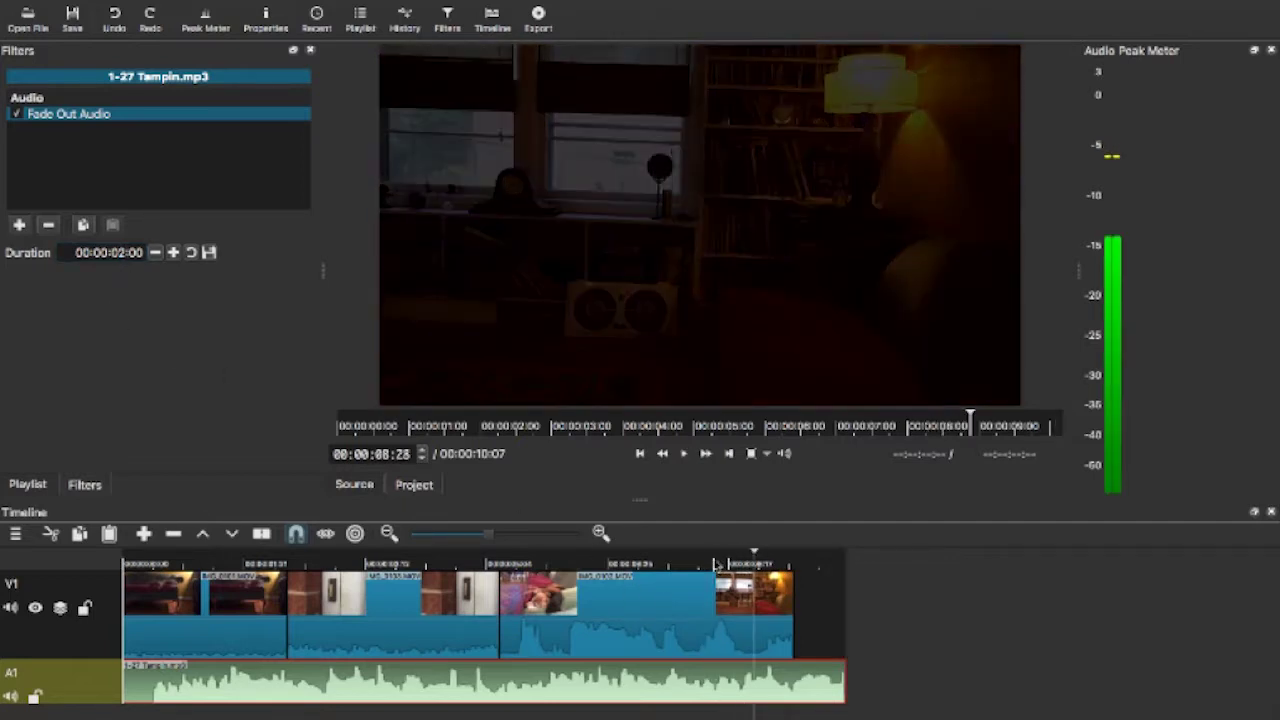
pyautogui.click(140, 564)
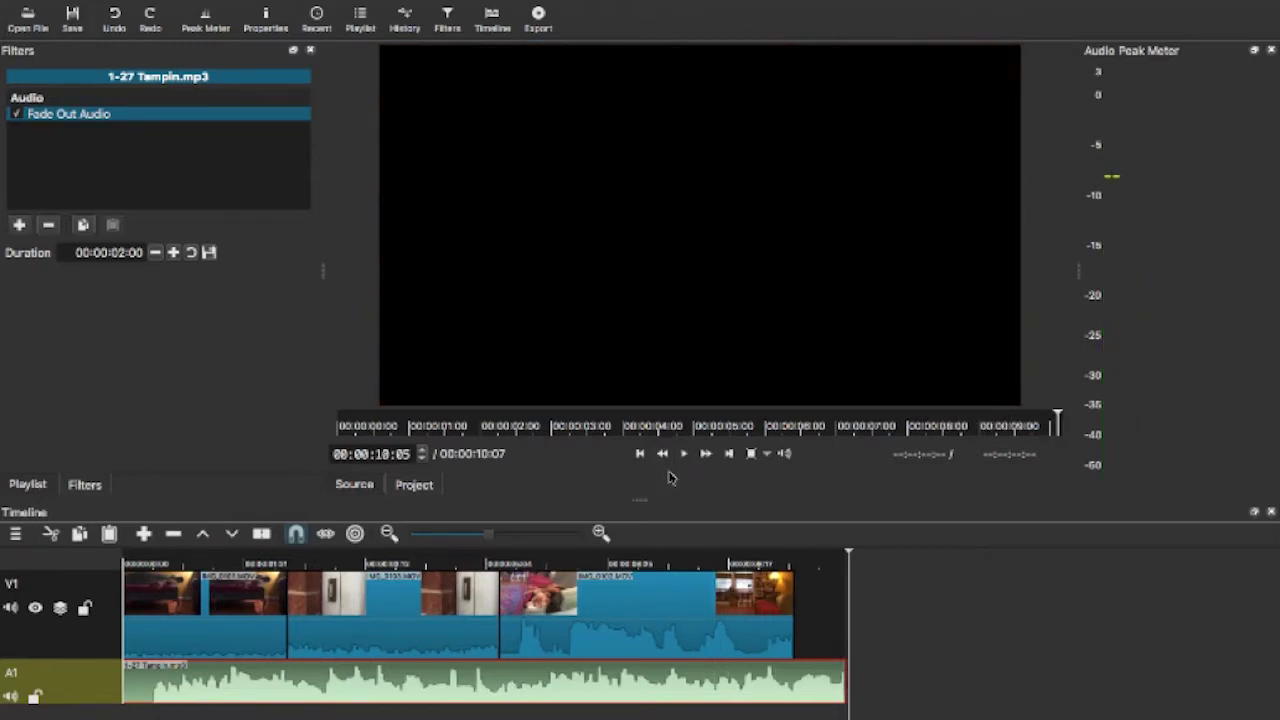
# Add a Text filter to the first clip, IMG_0101.MOV, and replace its timecode text with "dog meets the doorbell".
pyautogui.click(130, 565)
pyautogui.click(163, 598)
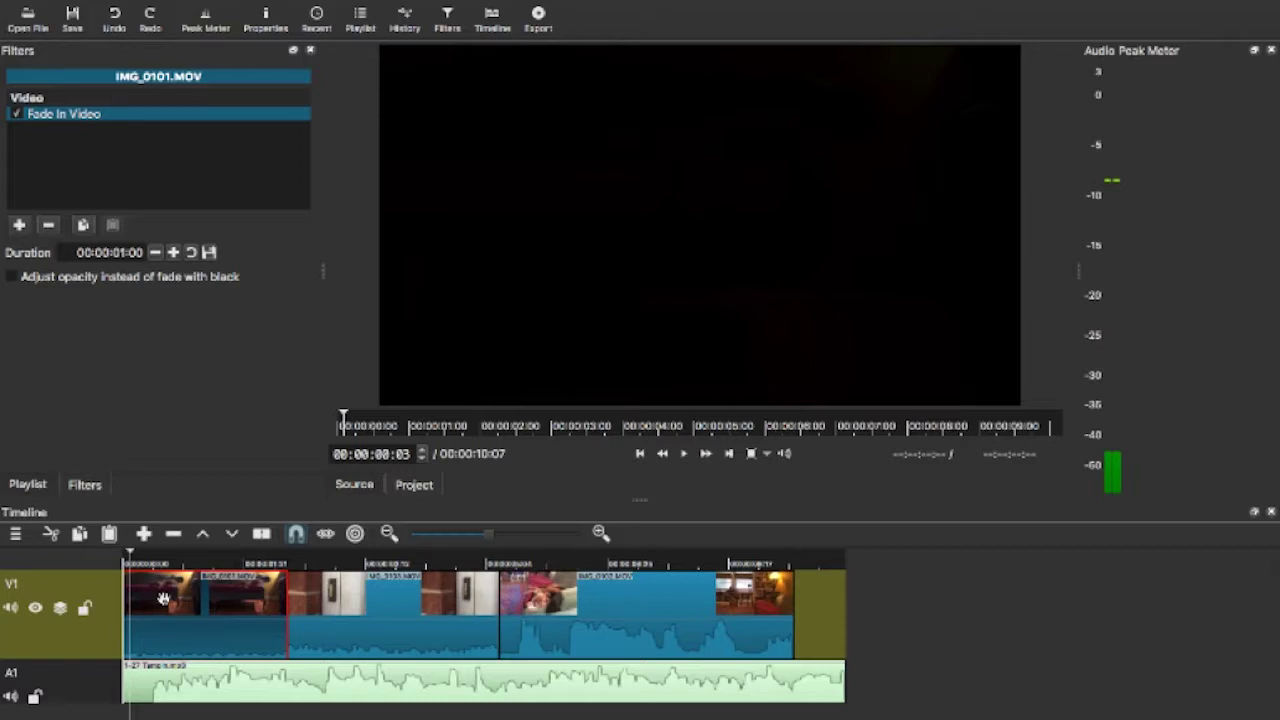
pyautogui.click(20, 226)
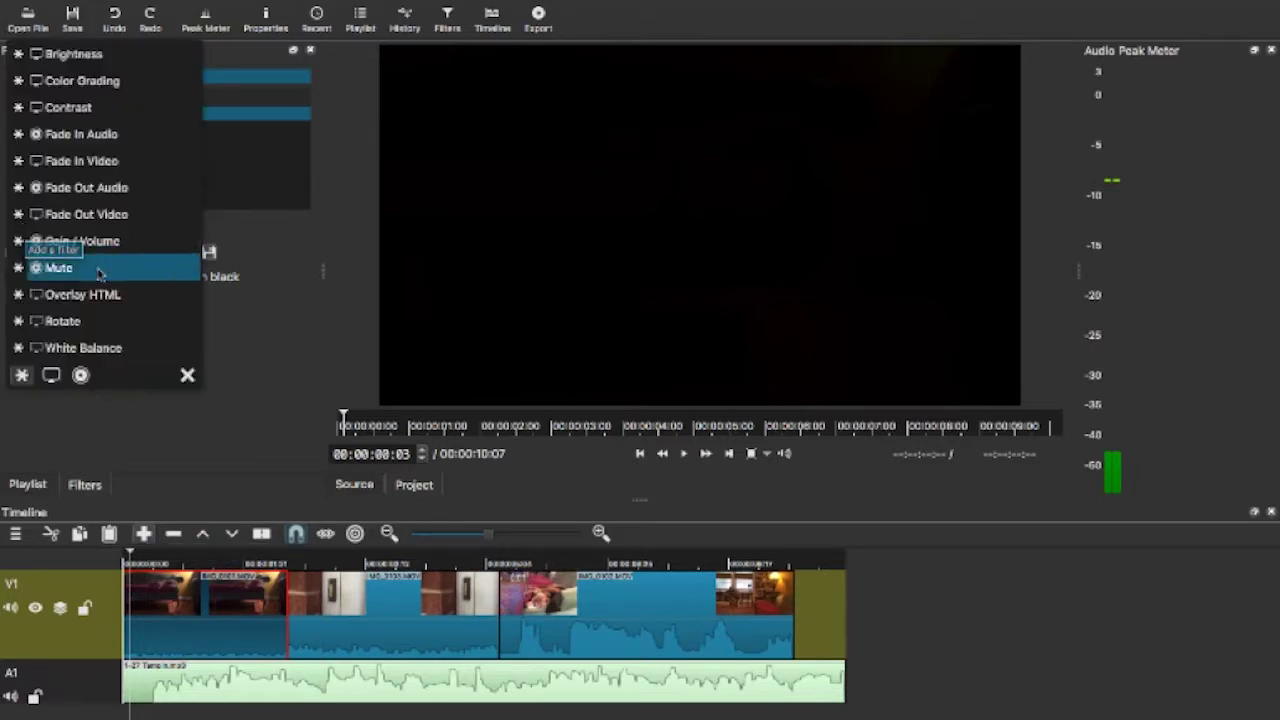
pyautogui.click(51, 376)
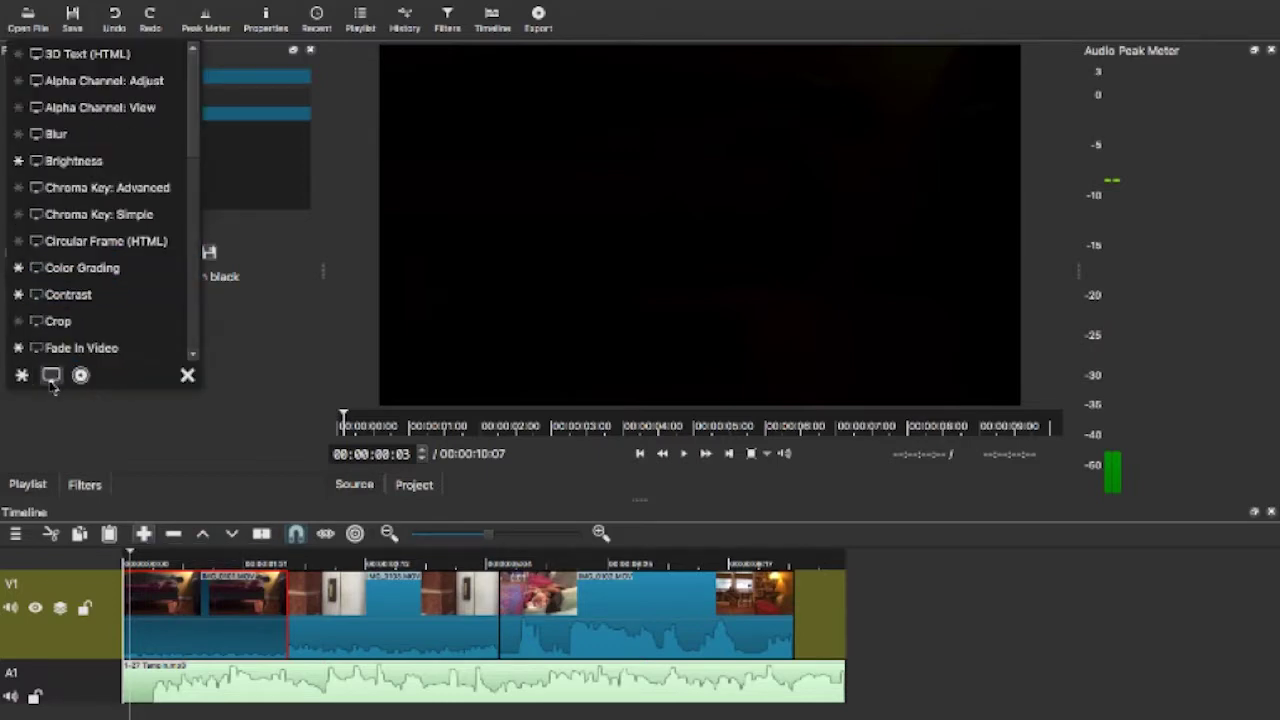
pyautogui.moveTo(194, 149); pyautogui.dragTo(183, 333)
pyautogui.click(72, 311)
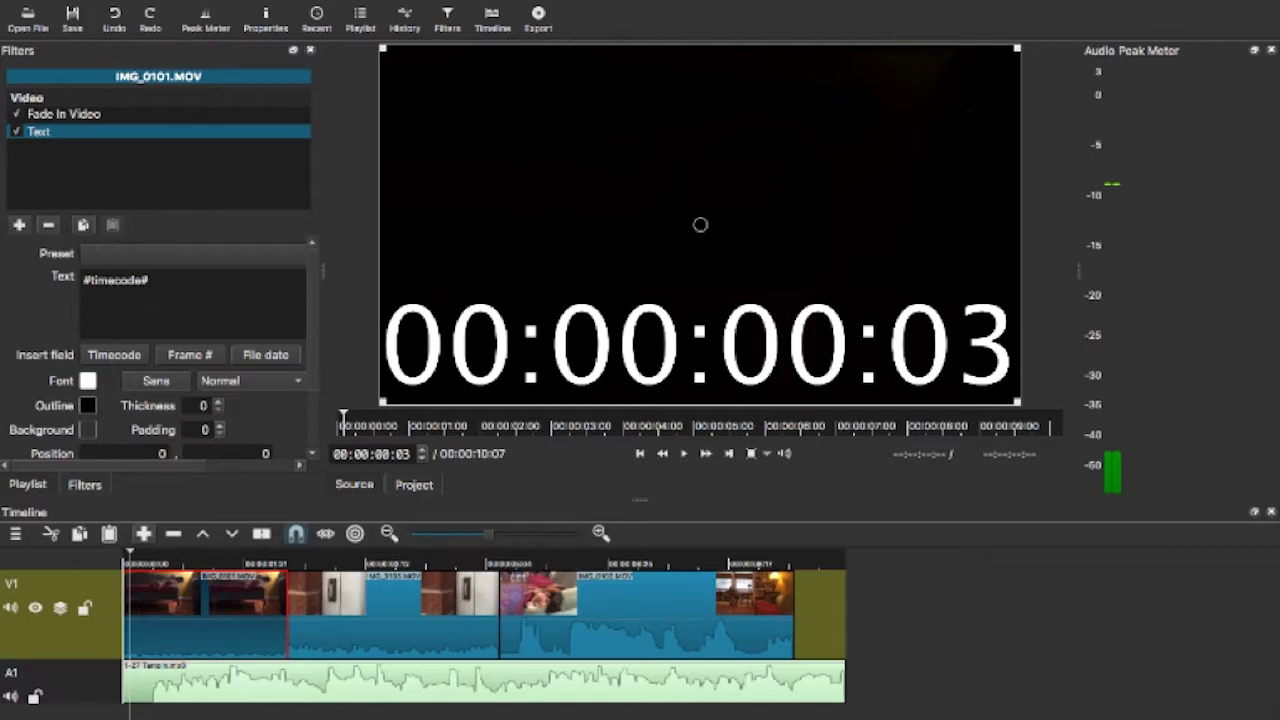
pyautogui.moveTo(150, 281); pyautogui.dragTo(71, 286)
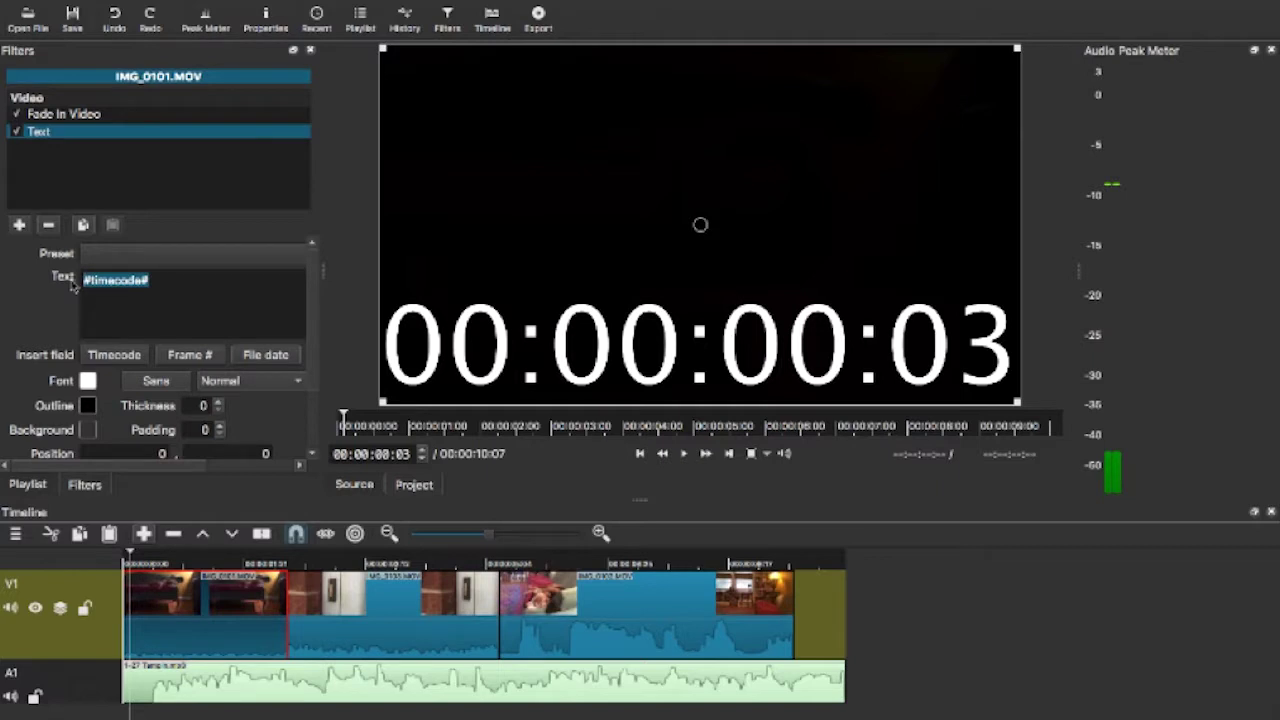
pyautogui.write('dog meets the doorbell')
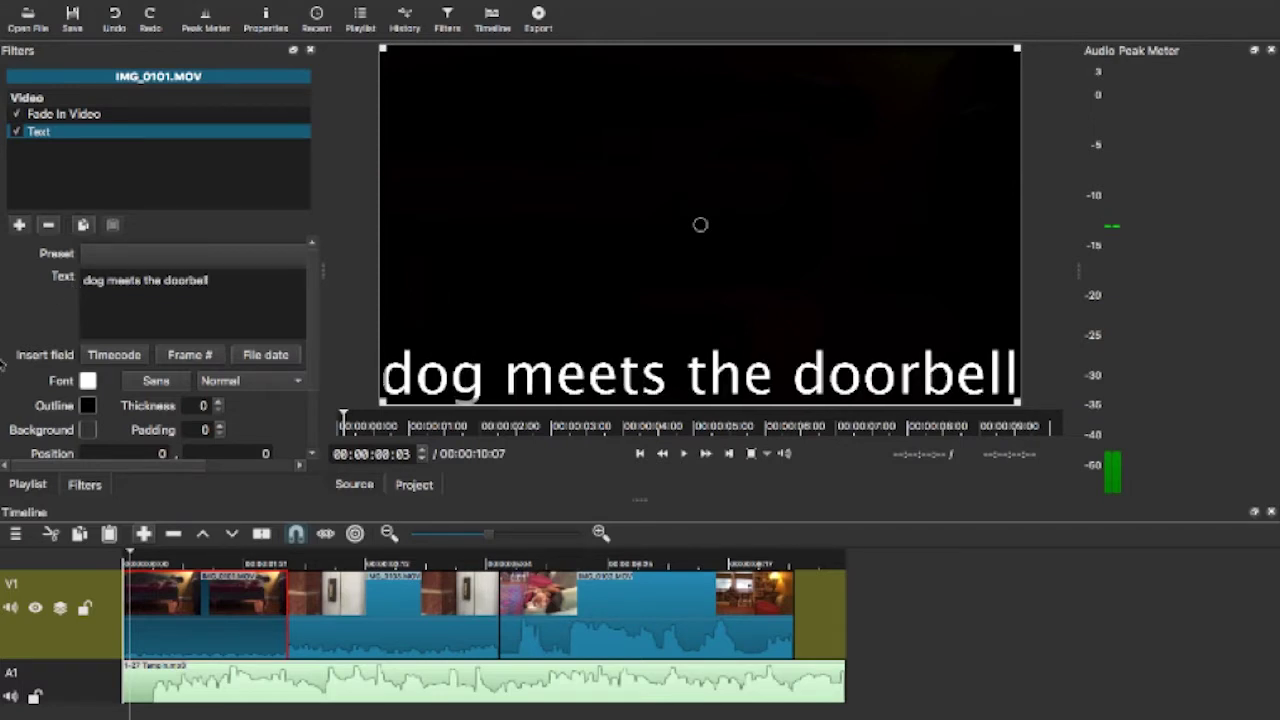
# Change the title text's font to Letter Gothic Std.
pyautogui.click(168, 384)
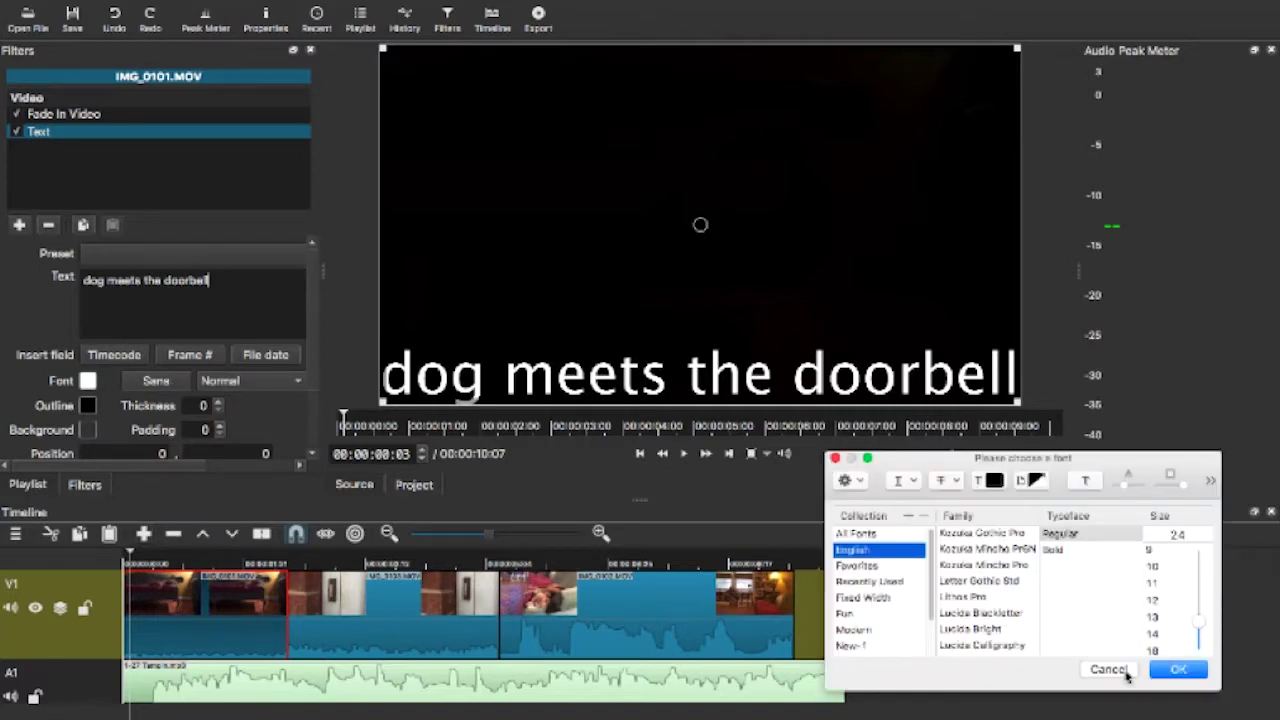
pyautogui.click(1008, 584)
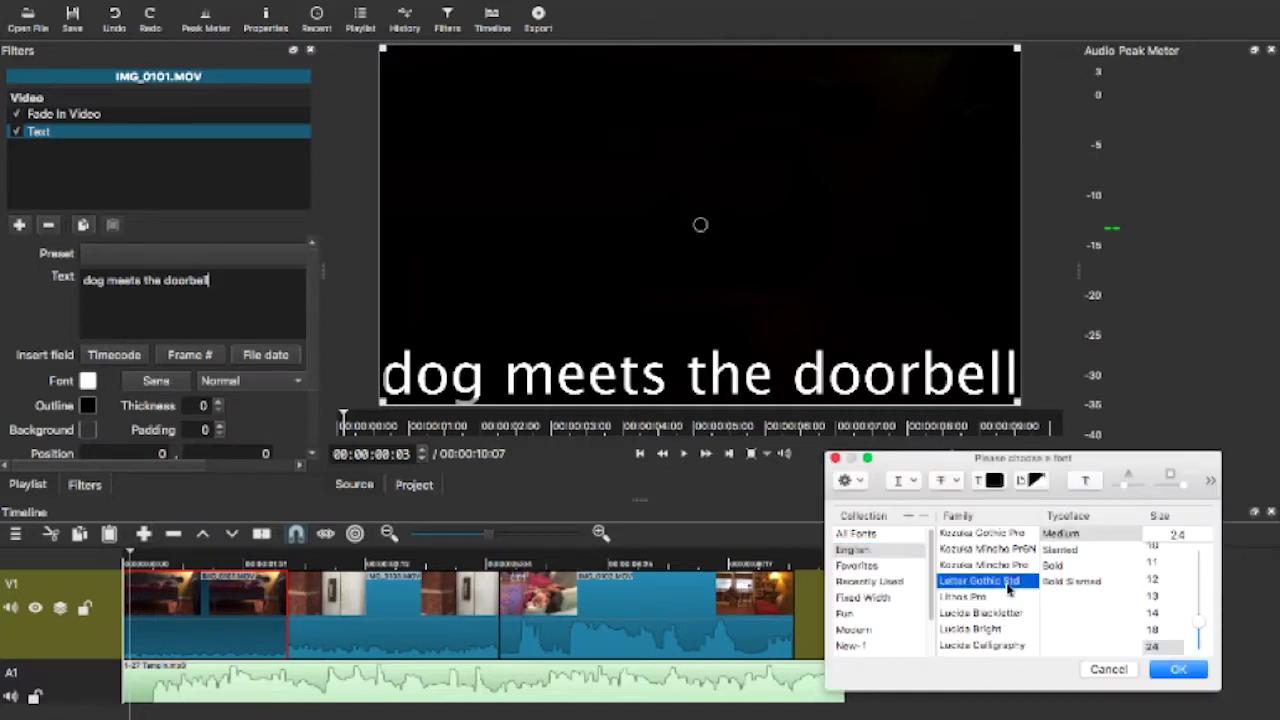
pyautogui.click(1165, 672)
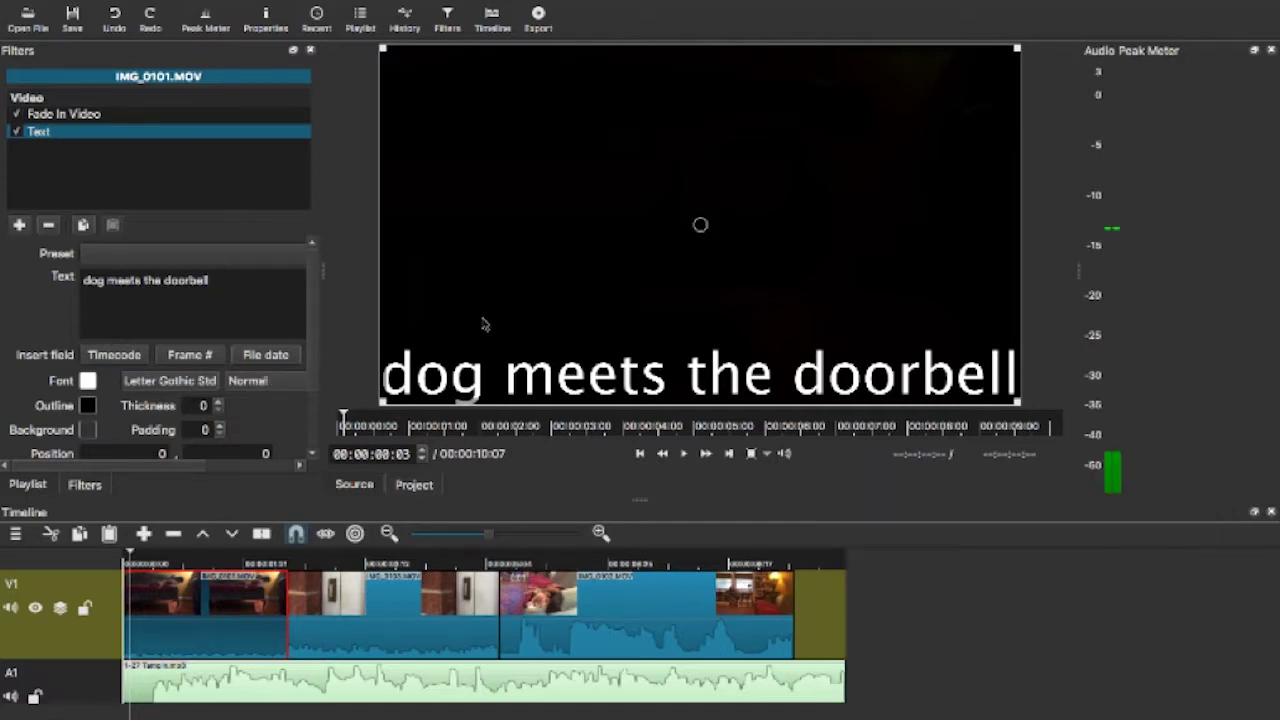
# Shrink the title's text box to about 1318 x 436 and move it to about position 288, 205 in the frame's upper half.
pyautogui.moveTo(700, 224); pyautogui.dragTo(701, 226)
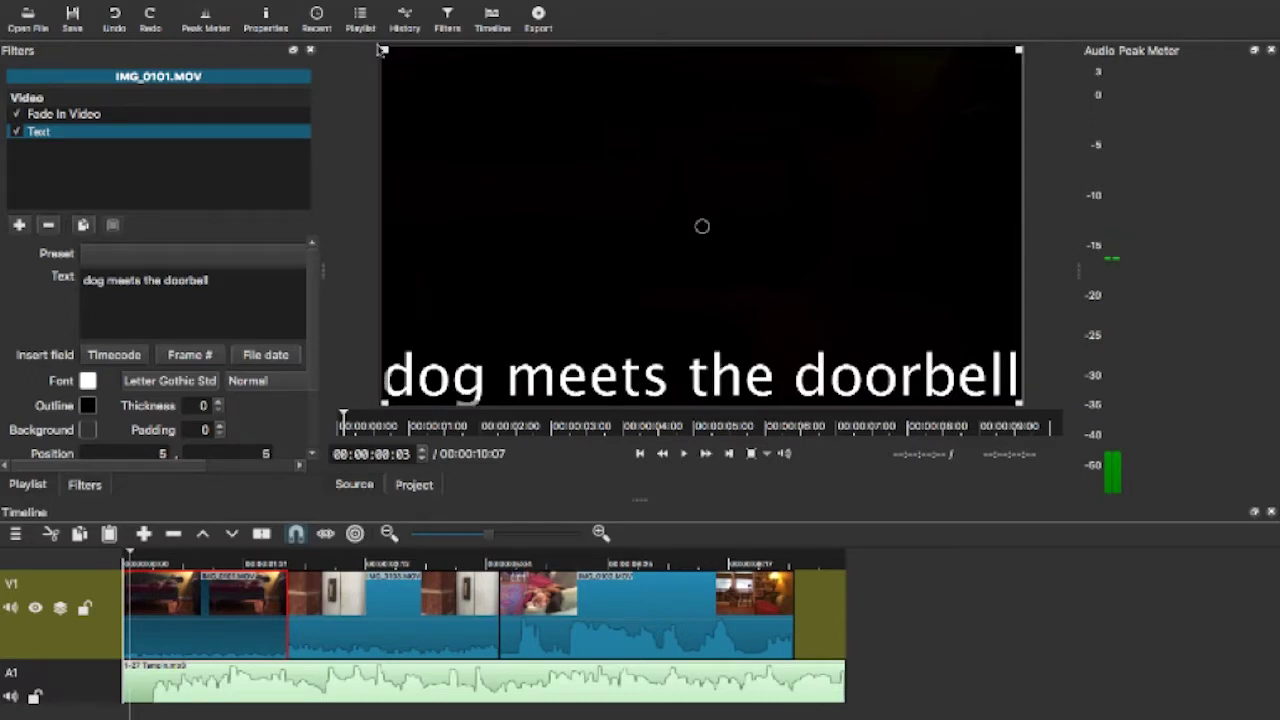
pyautogui.moveTo(383, 47); pyautogui.dragTo(599, 276)
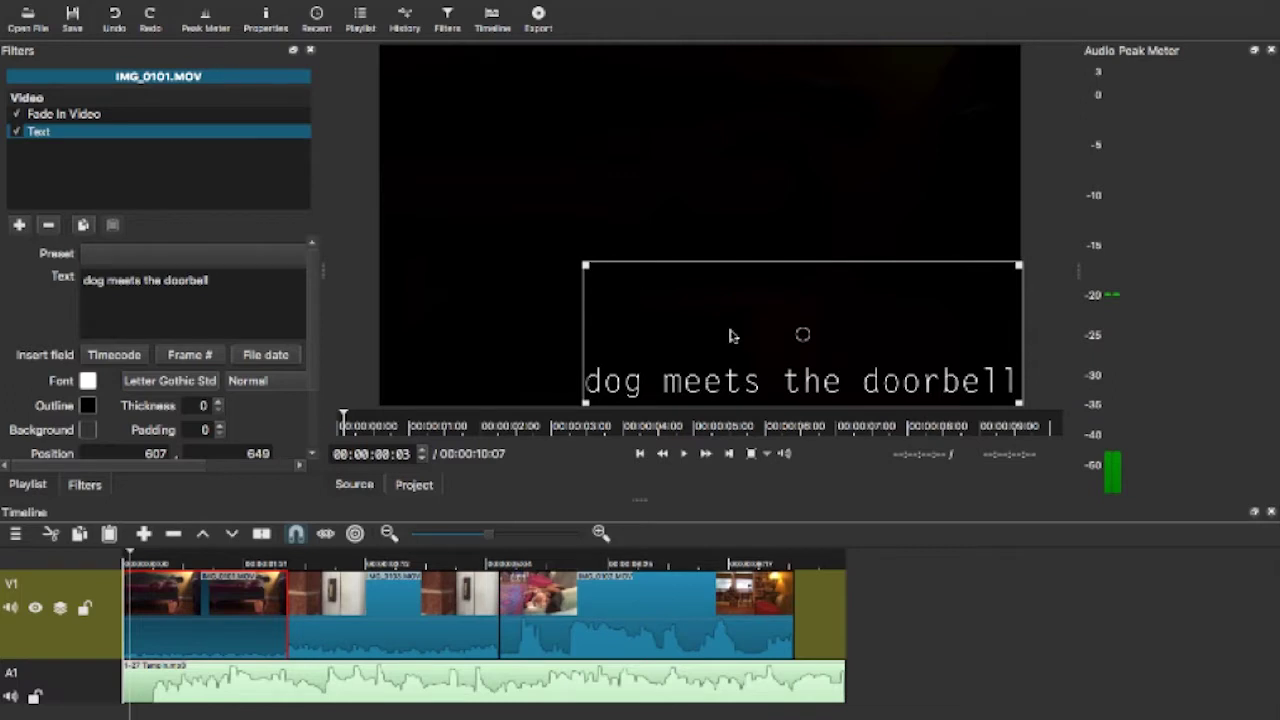
pyautogui.moveTo(802, 335); pyautogui.dragTo(680, 185)
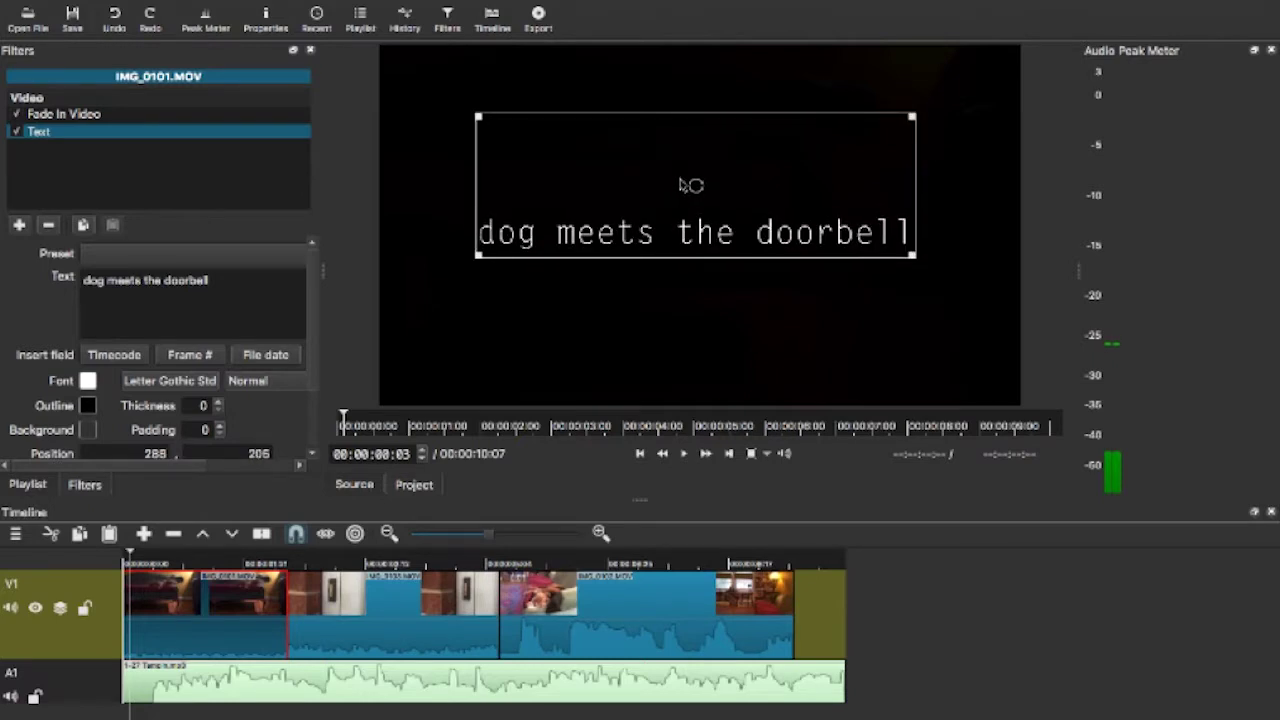
pyautogui.scroll(-3, 285, 407)
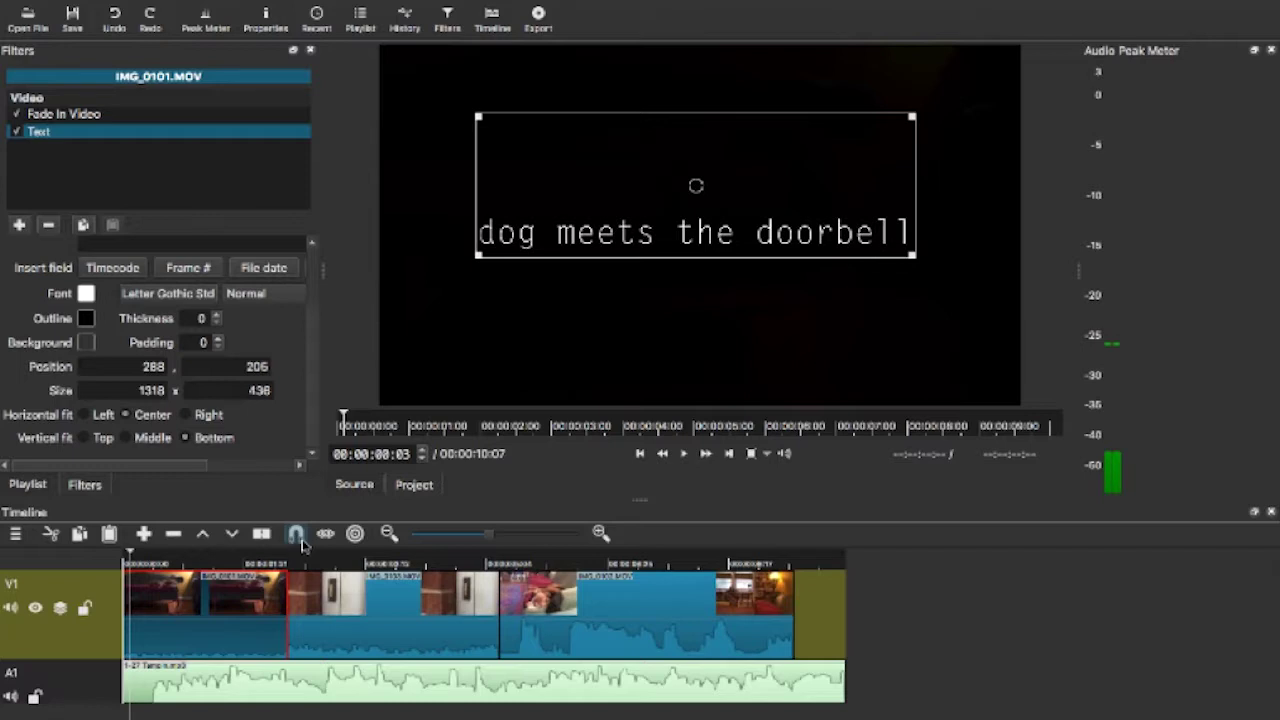
# Play the timeline from the start into the second clip to preview the title.
pyautogui.press('End')
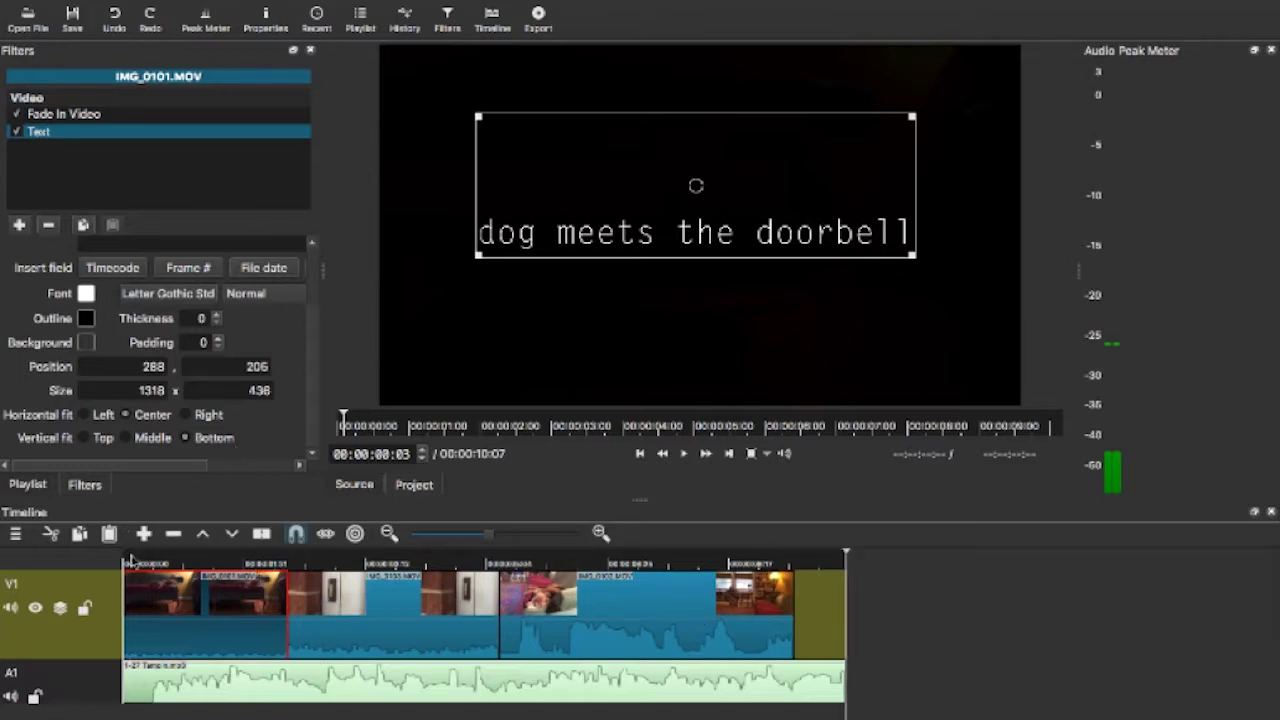
pyautogui.click(130, 565)
pyautogui.moveTo(129, 551); pyautogui.dragTo(106, 553)
pyautogui.click(684, 454)
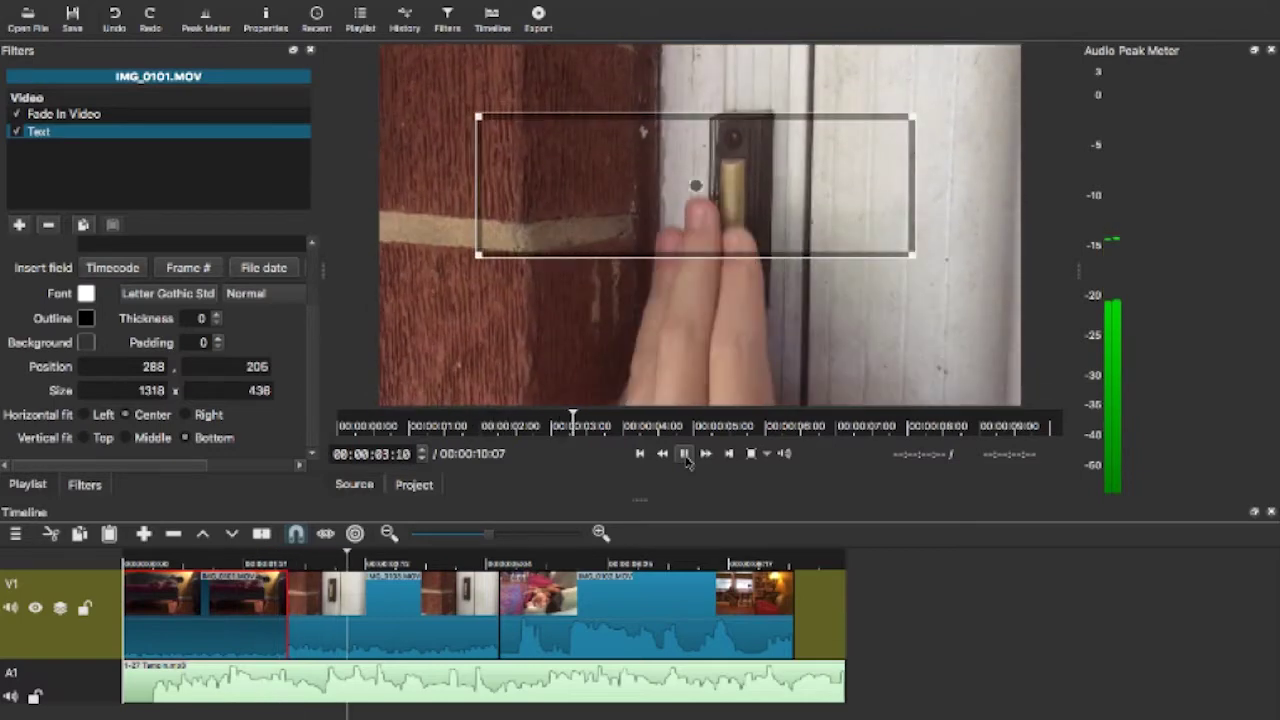
pyautogui.click(685, 455)
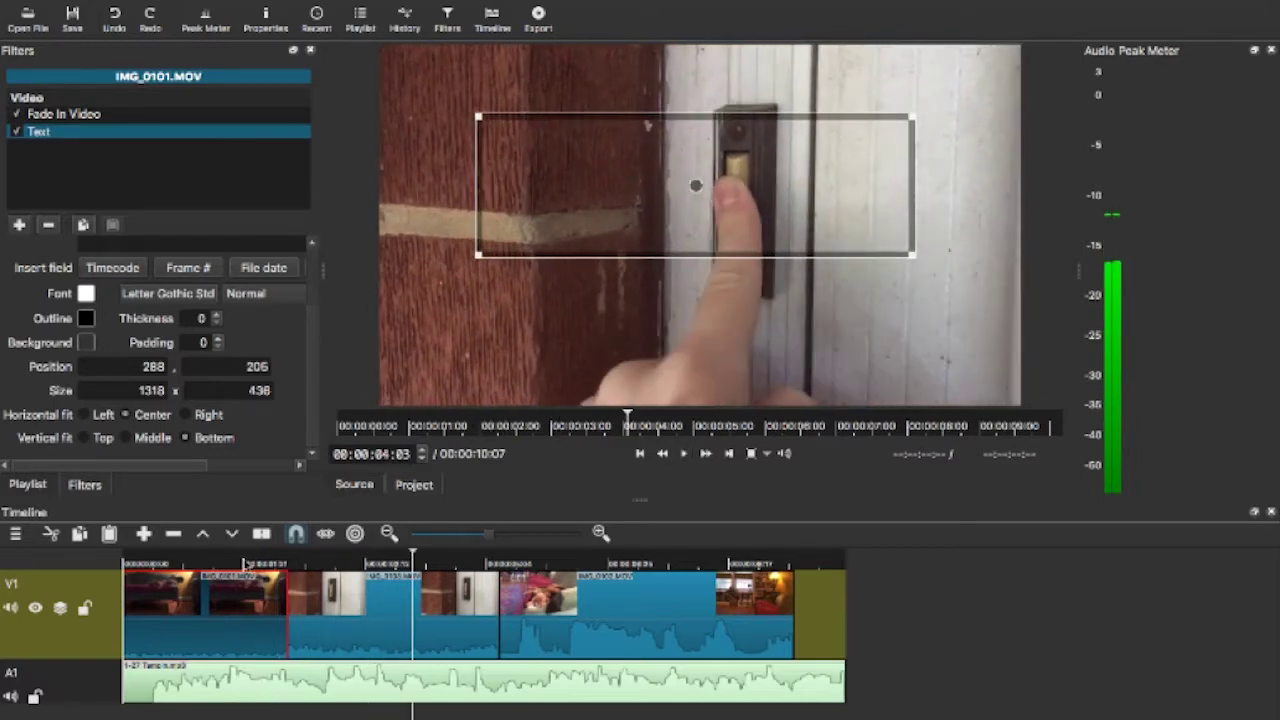
# Split the first clip, IMG_0101.MOV, at 00:00:01:21 and disable the Text filter on its second part.
pyautogui.click(244, 564)
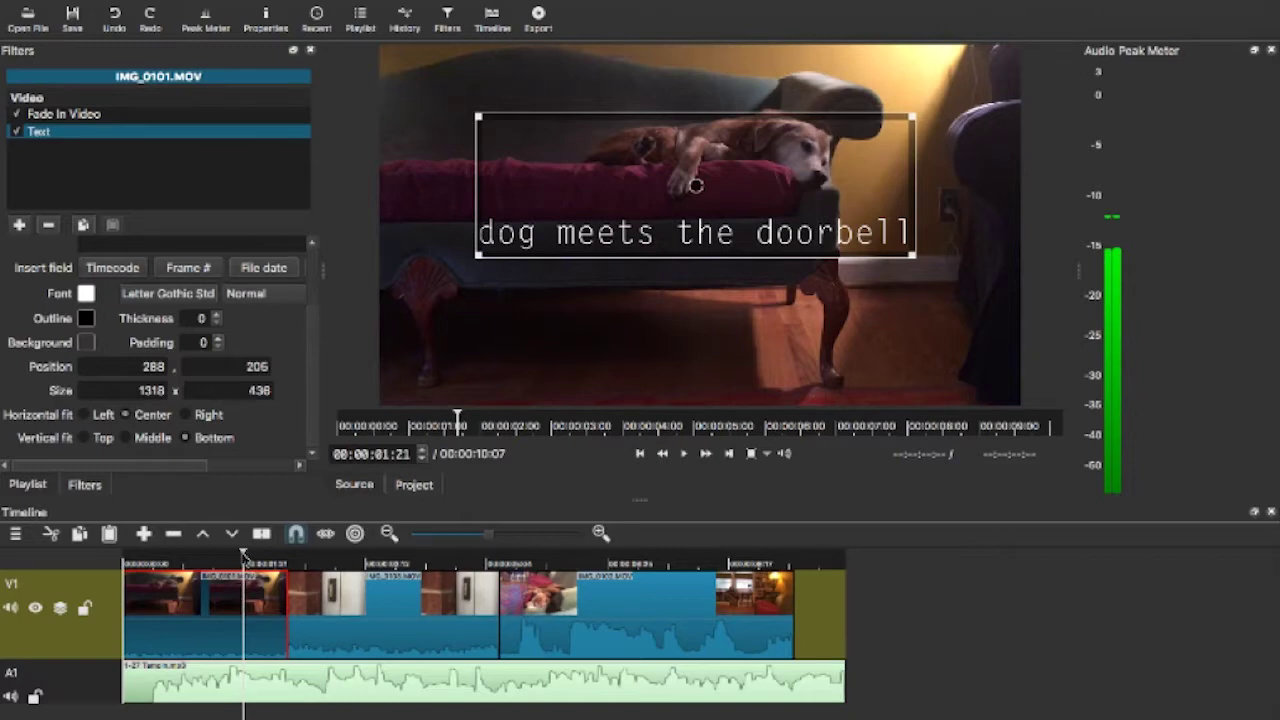
pyautogui.rightClick(237, 595)
pyautogui.click(268, 686)
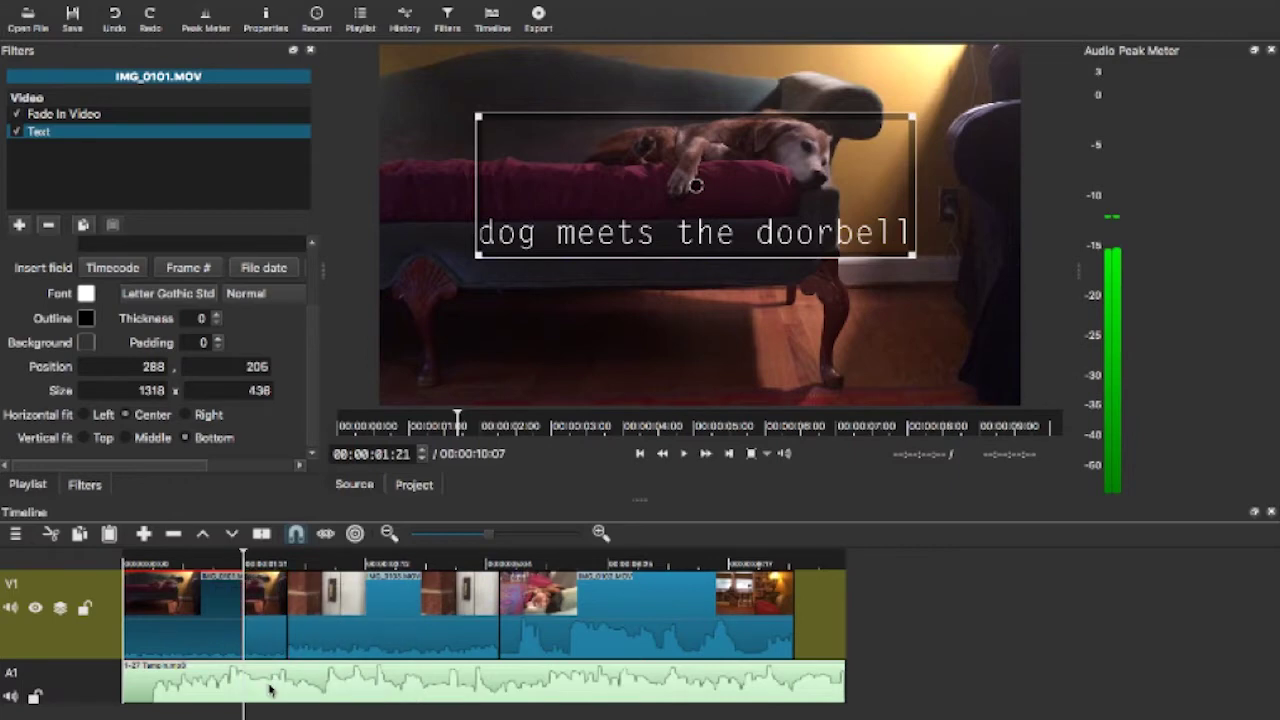
pyautogui.click(265, 591)
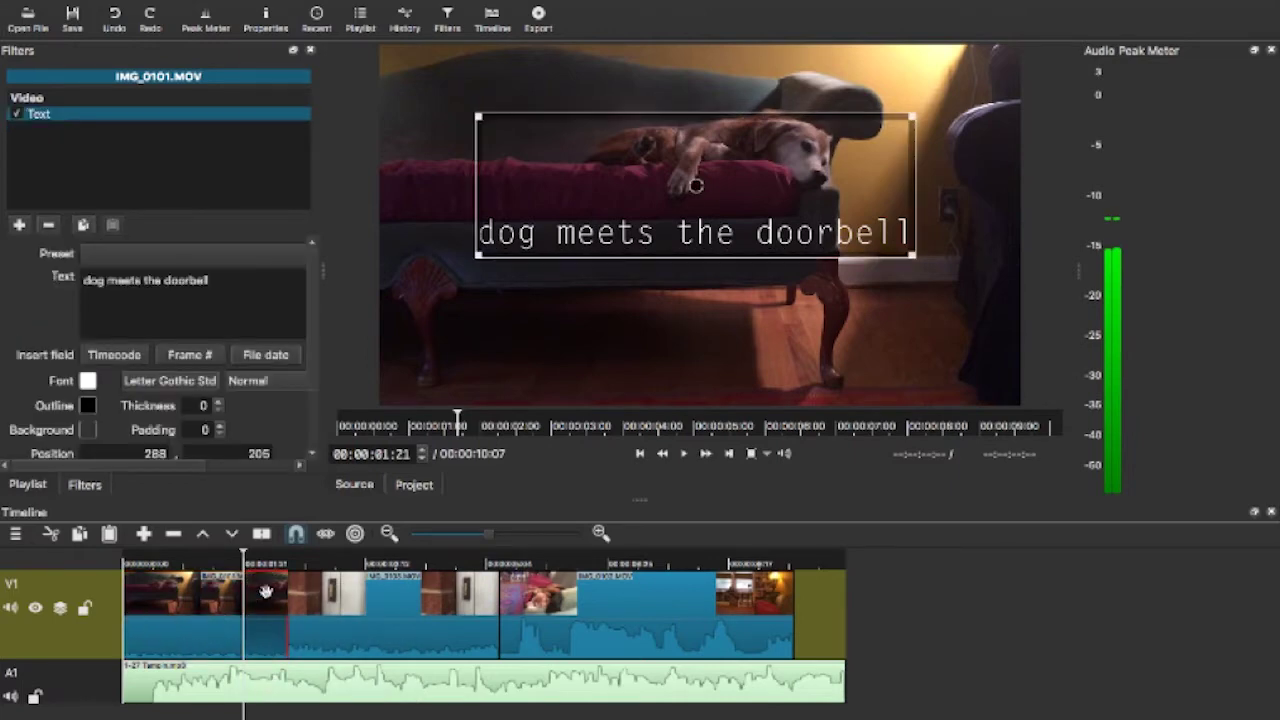
pyautogui.click(18, 114)
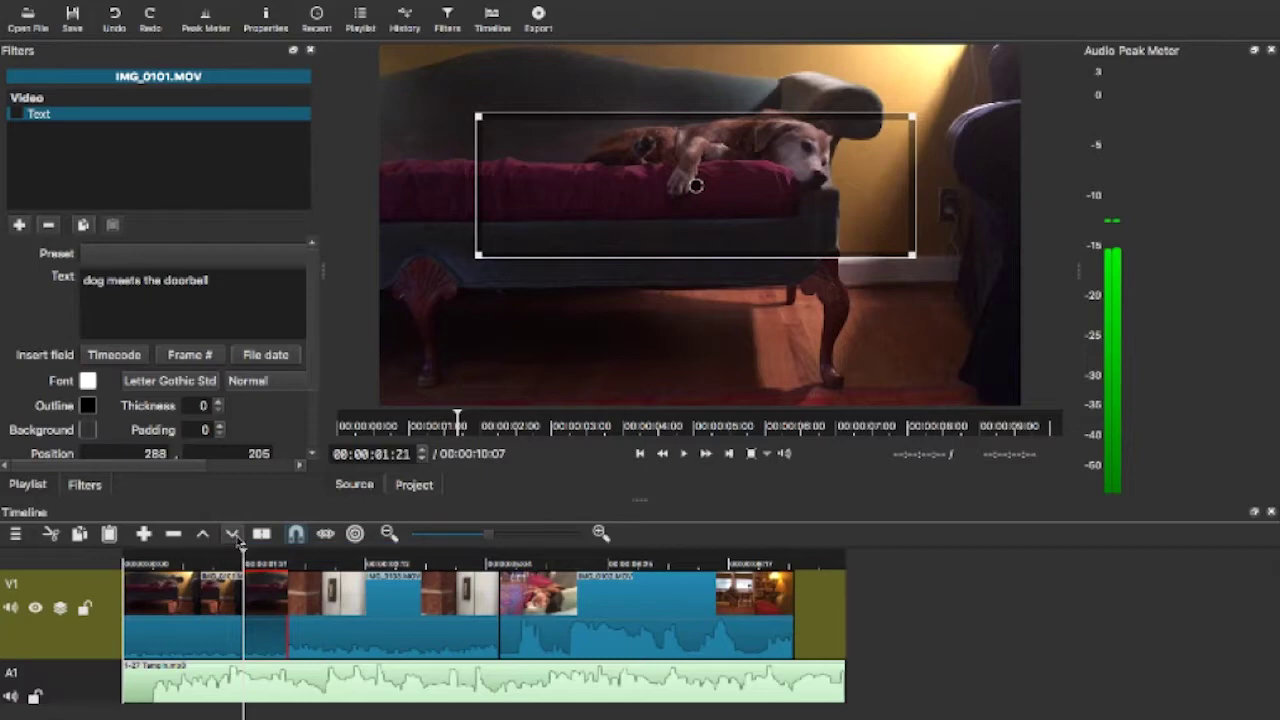
# Play the timeline from the start into the doorbell clip to check when the title disappears.
pyautogui.click(120, 556)
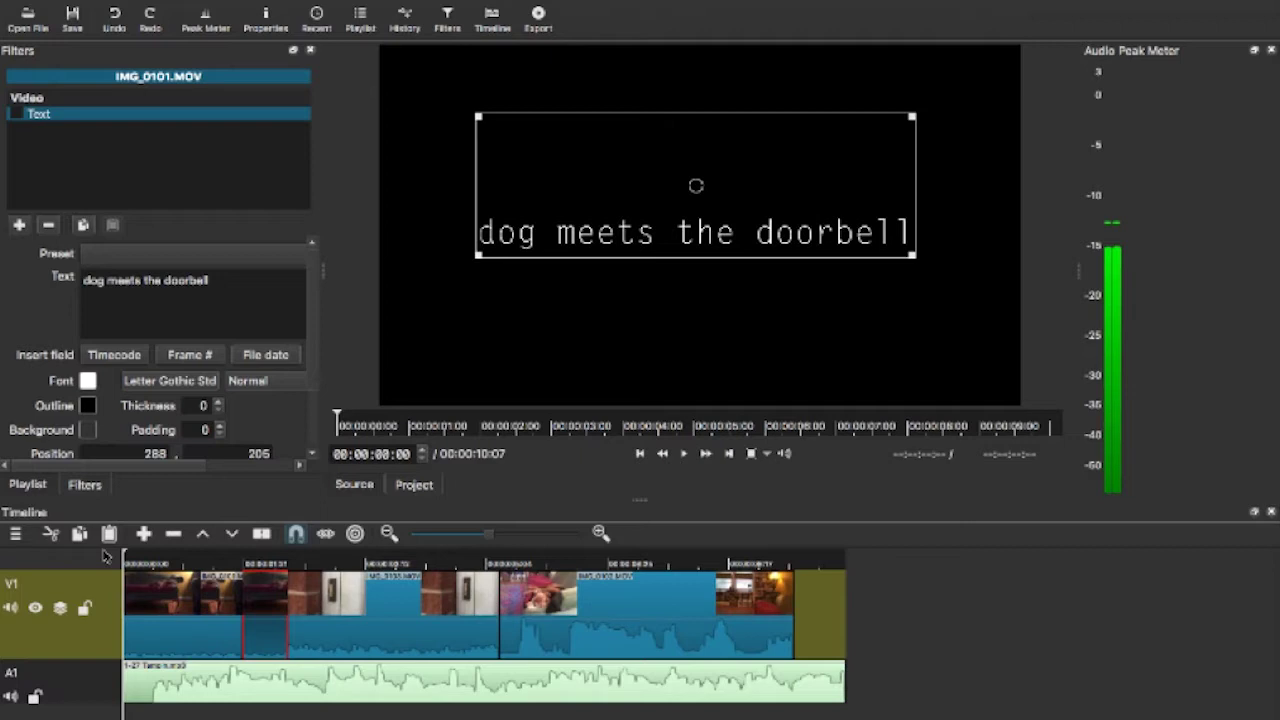
pyautogui.click(684, 453)
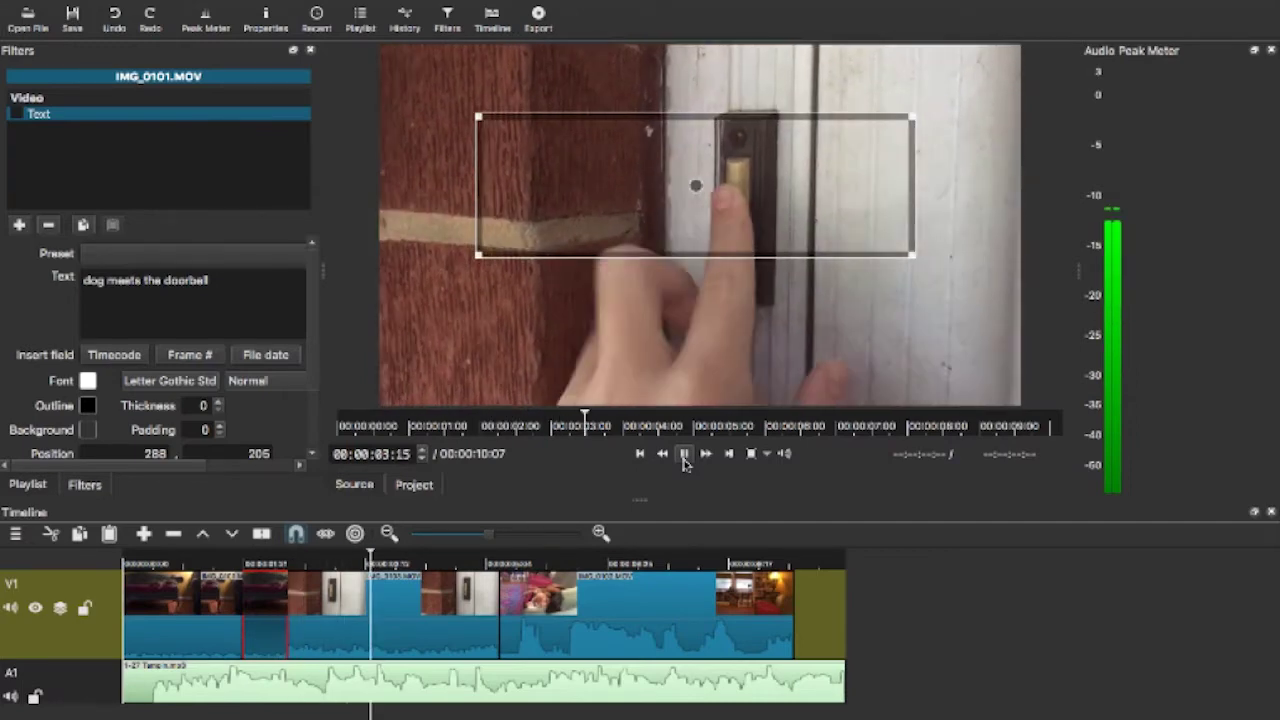
pyautogui.click(684, 453)
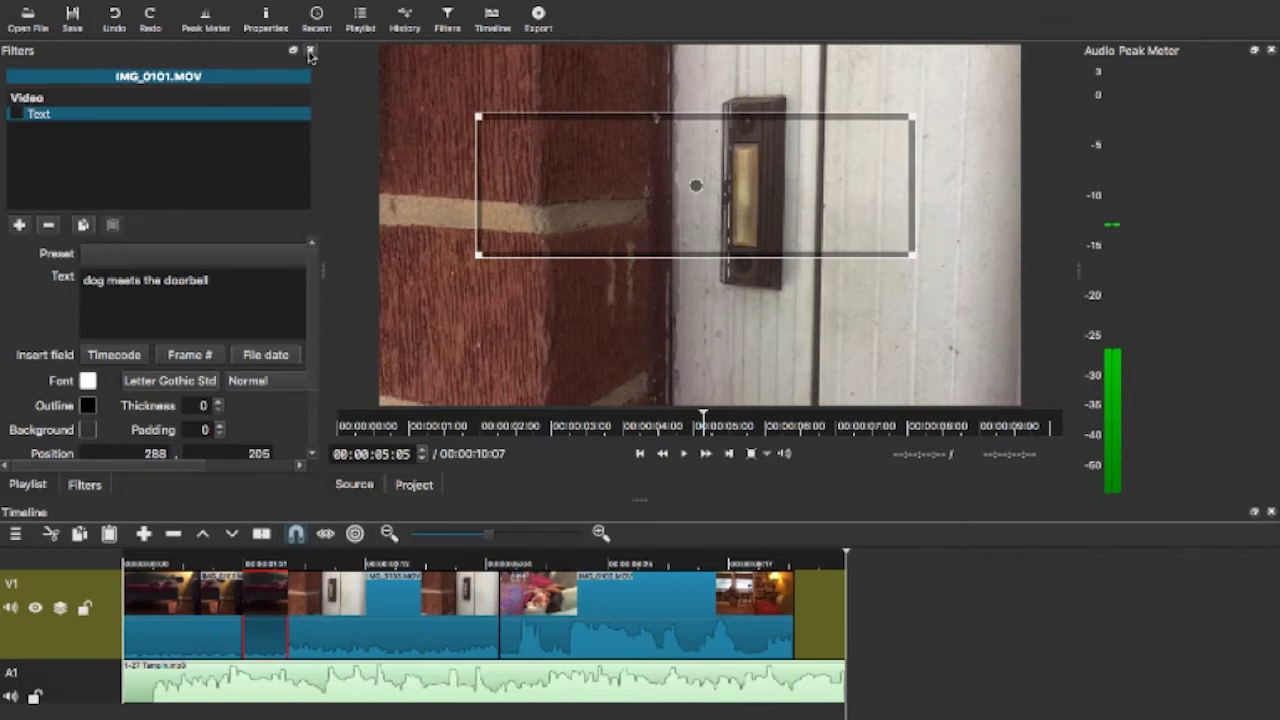
# Close the Filters and Audio Peak Meter panels and return the playhead to the start of the timeline.
pyautogui.click(310, 51)
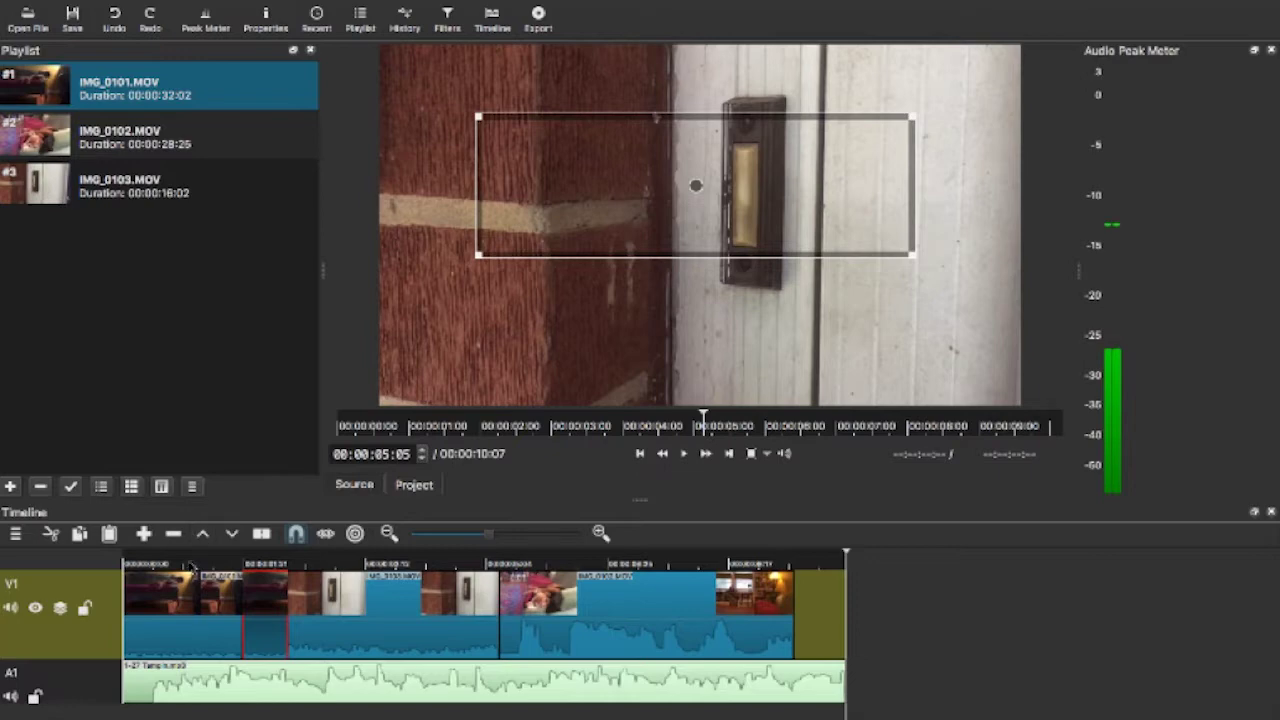
pyautogui.click(1271, 50)
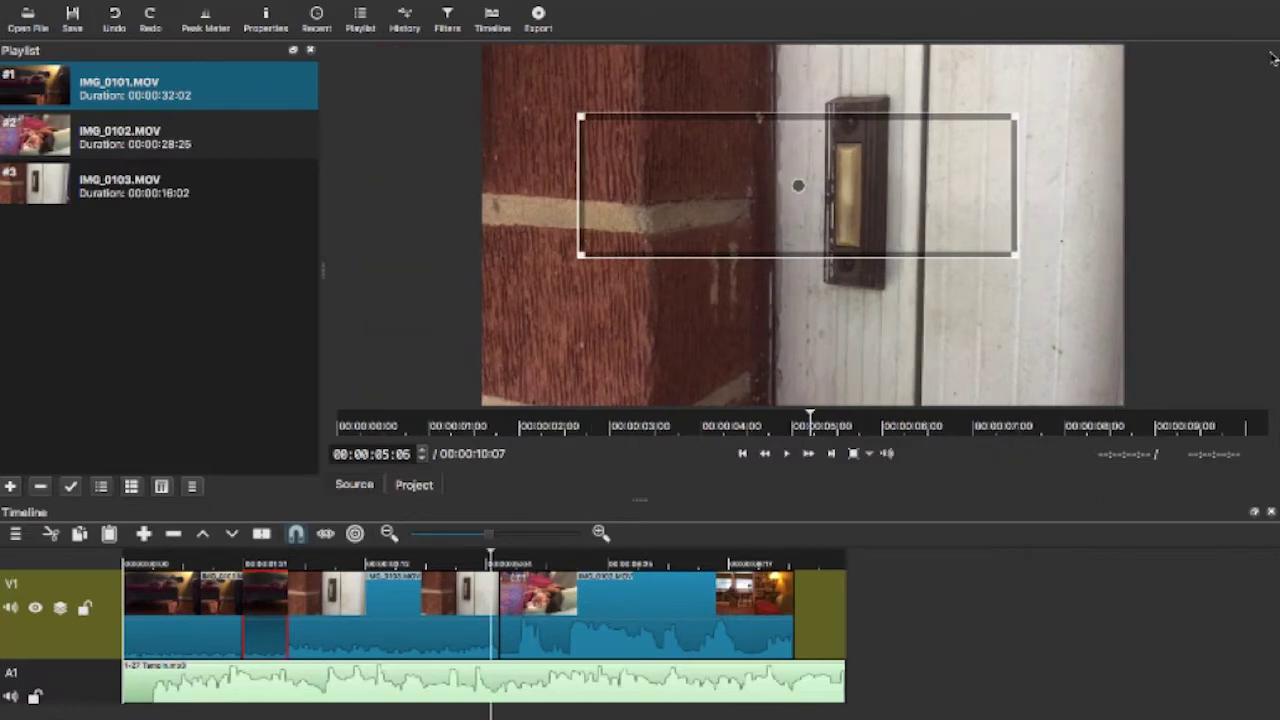
pyautogui.click(376, 585)
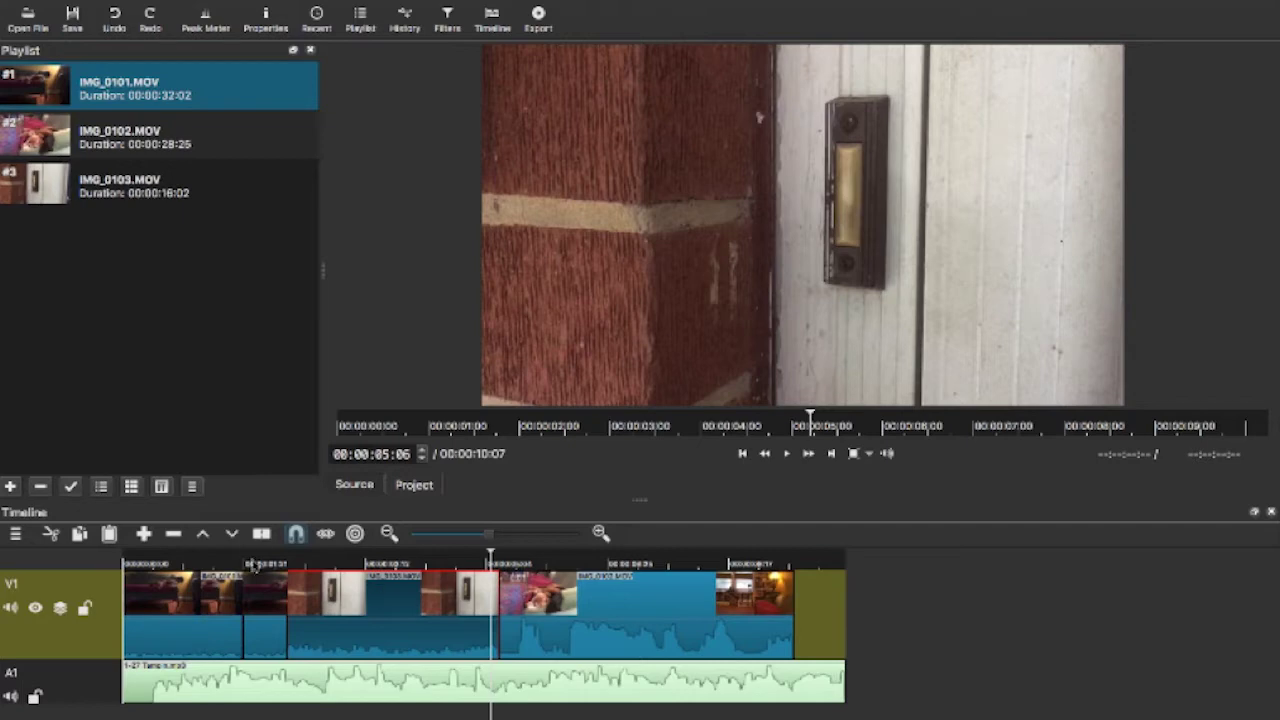
pyautogui.click(245, 560)
pyautogui.moveTo(245, 557); pyautogui.dragTo(98, 560)
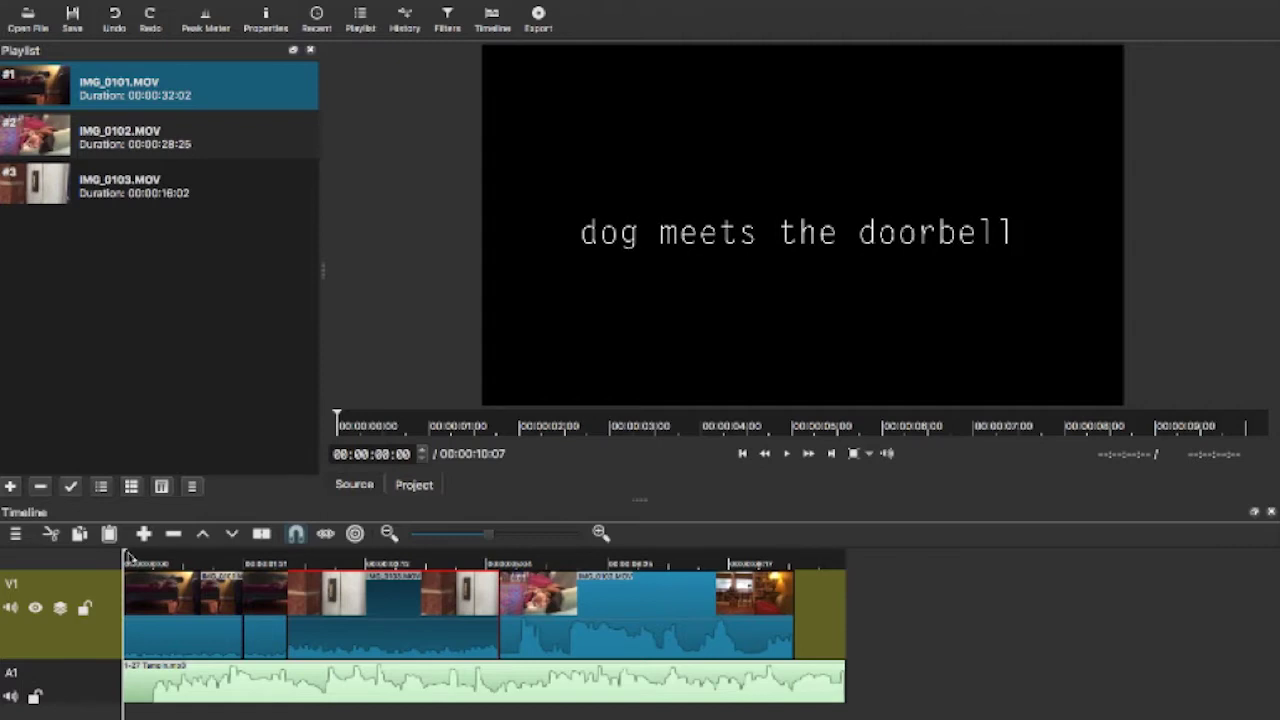
# Open the export settings for the timeline and choose mp4 as the format.
pyautogui.click(538, 18)
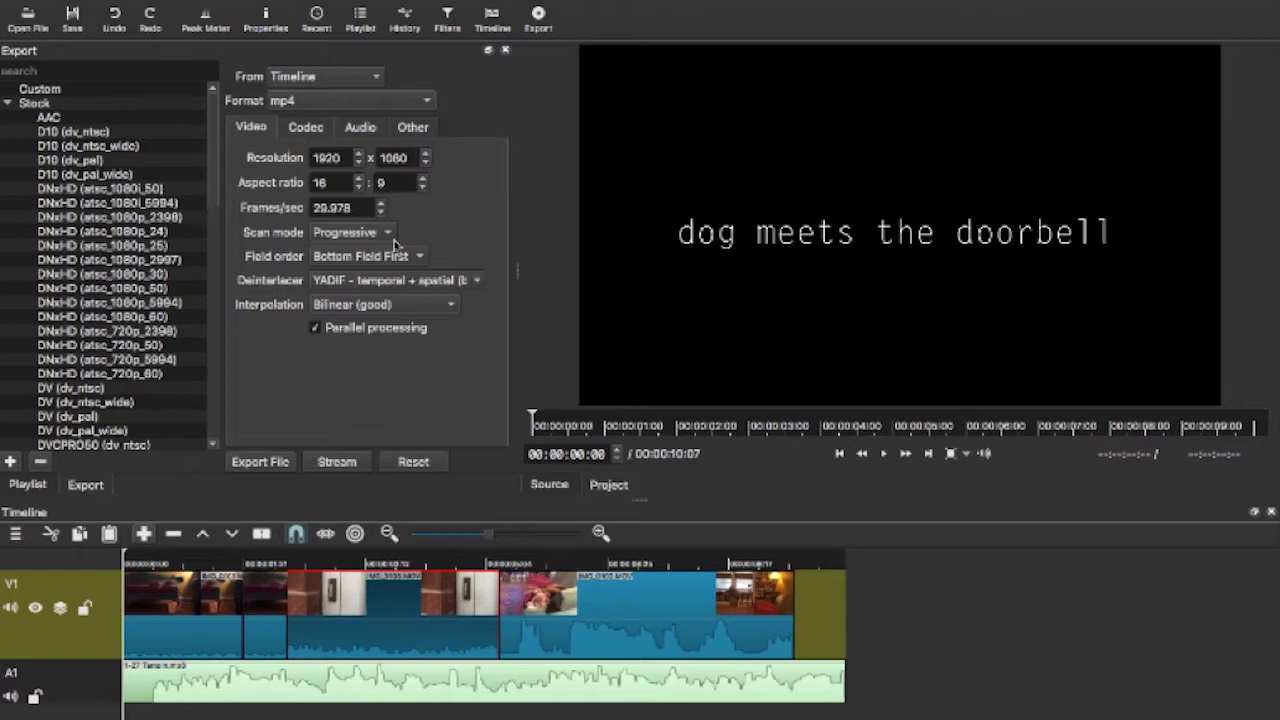
pyautogui.click(432, 99)
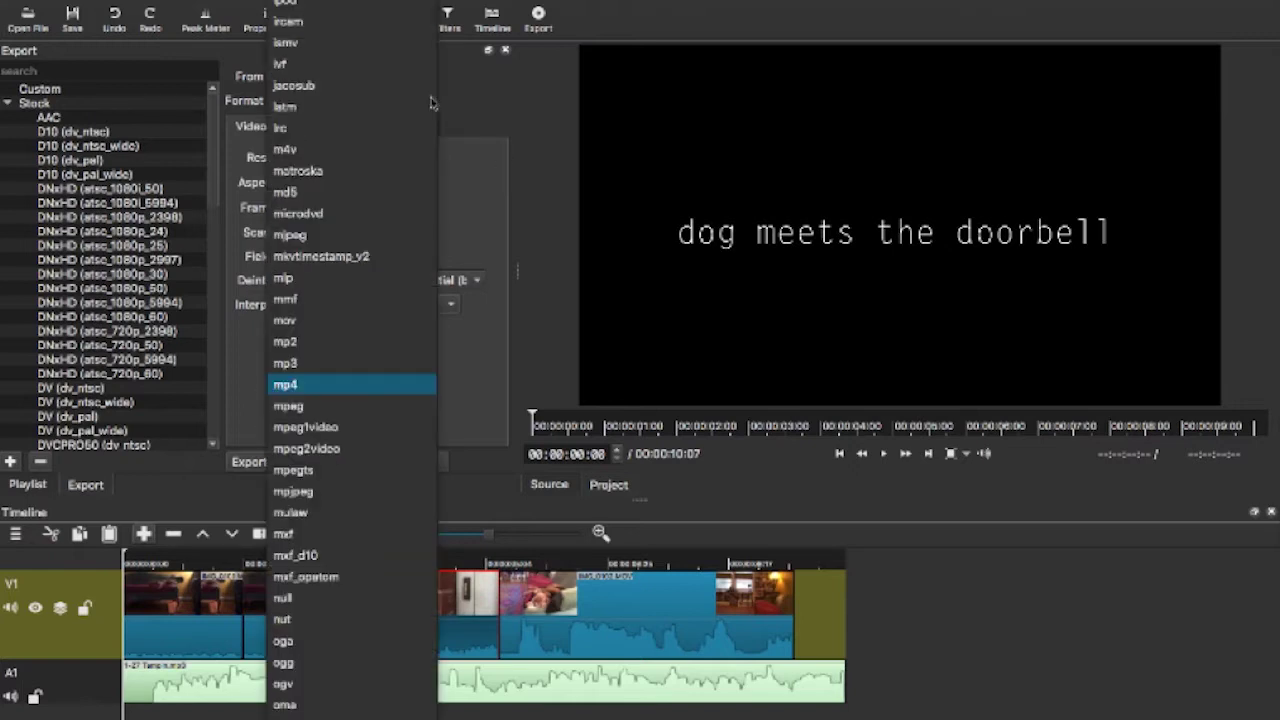
pyautogui.click(281, 386)
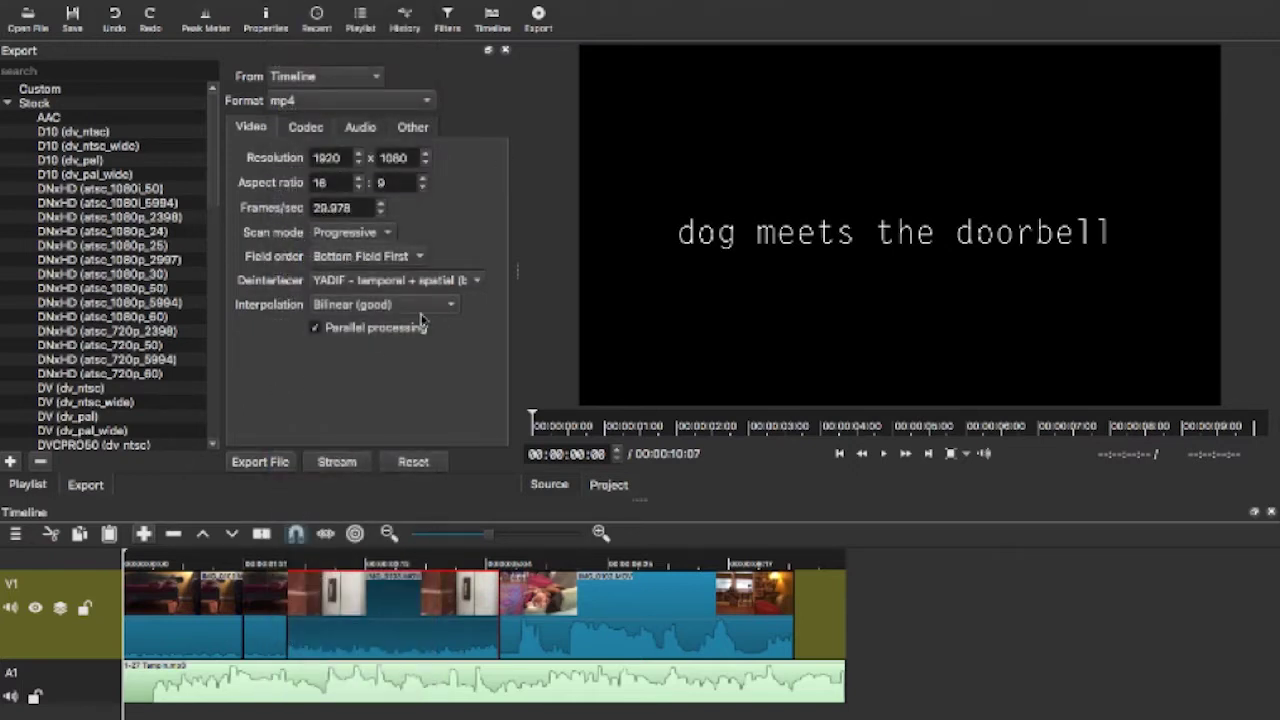
pyautogui.click(428, 104)
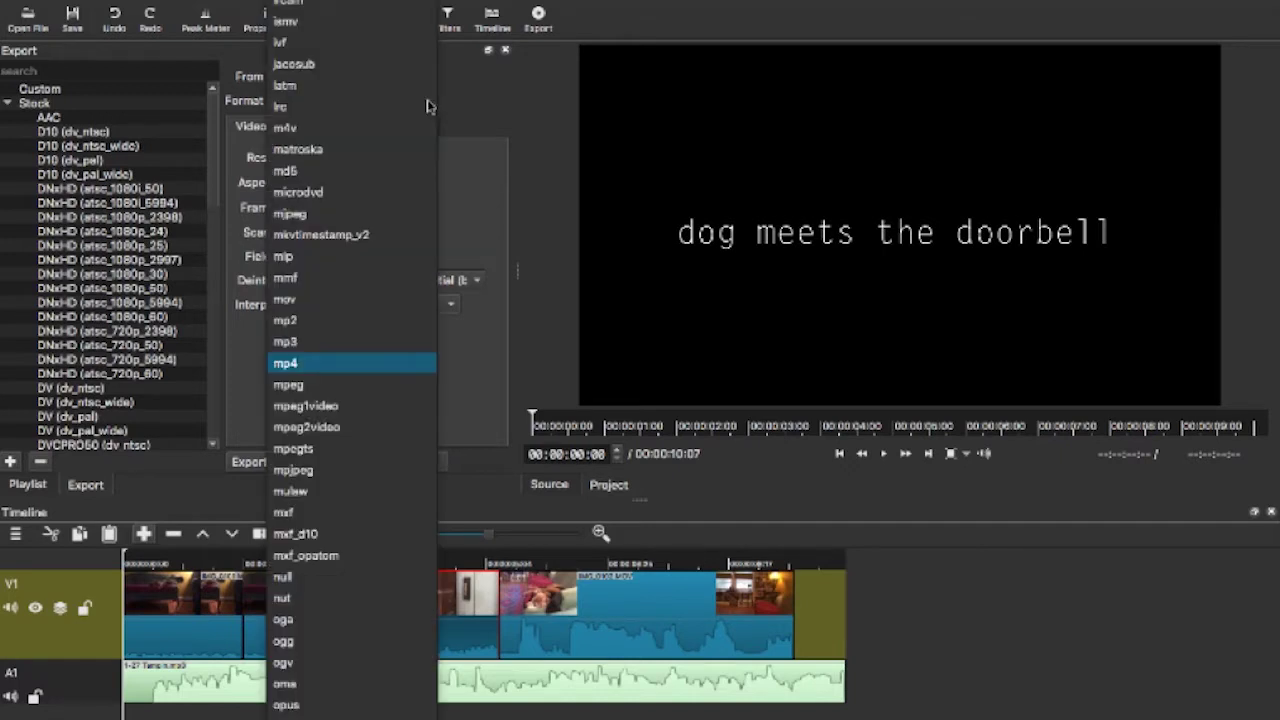
pyautogui.click(340, 366)
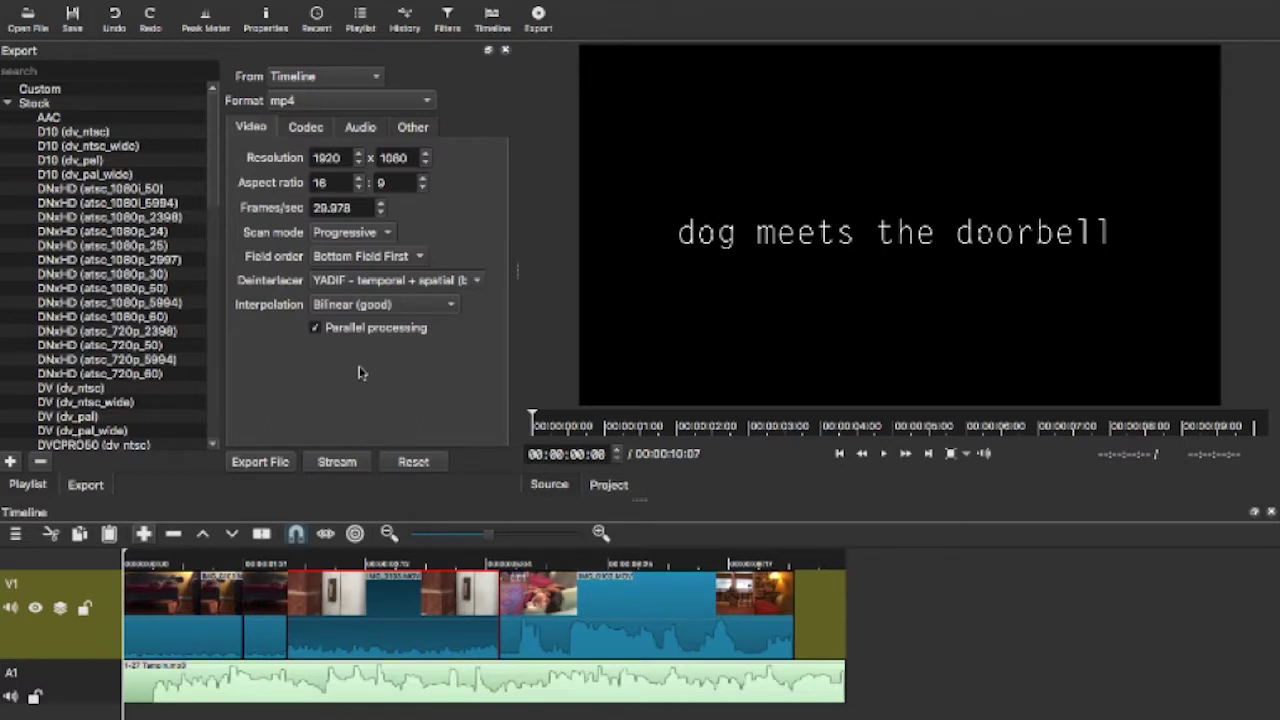
pyautogui.click(893, 678)
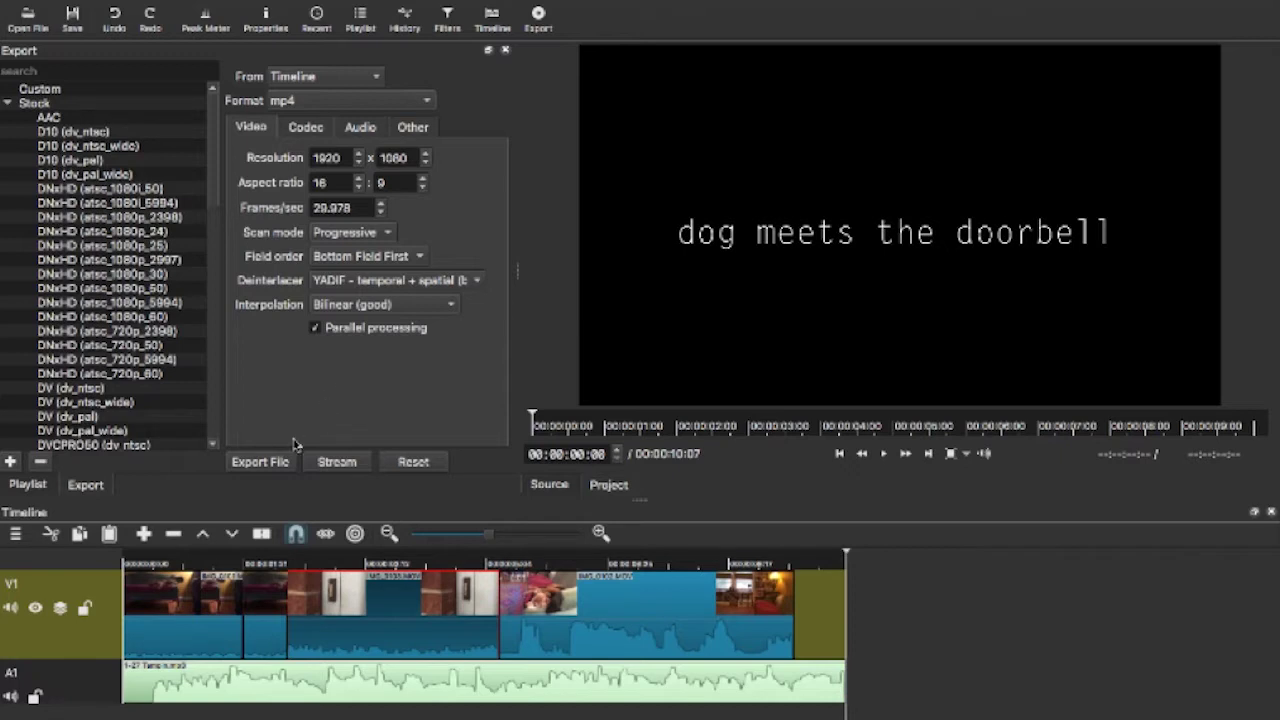
# Export the timeline as "dog meets doorbell.mp4" into the shotcut tutorial folder and widen the Jobs panel to show the export job.
pyautogui.click(280, 466)
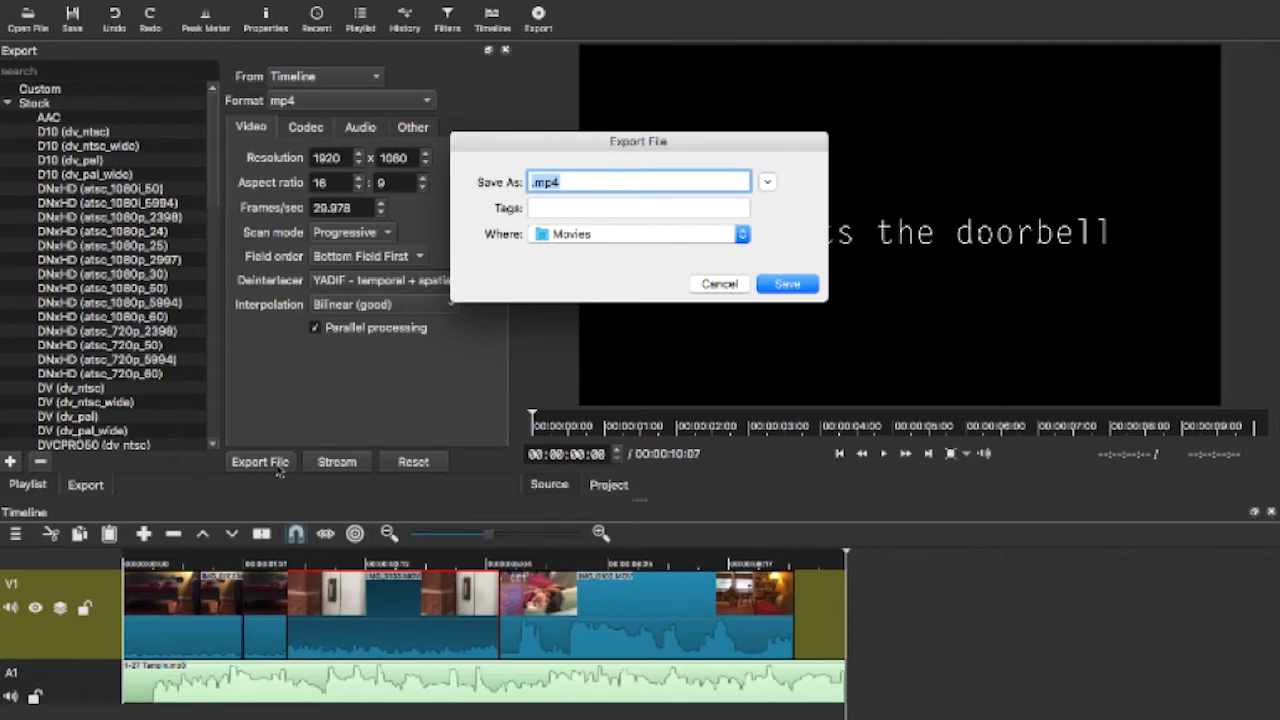
pyautogui.click(533, 184)
pyautogui.write('dog med')
pyautogui.write('ts doo')
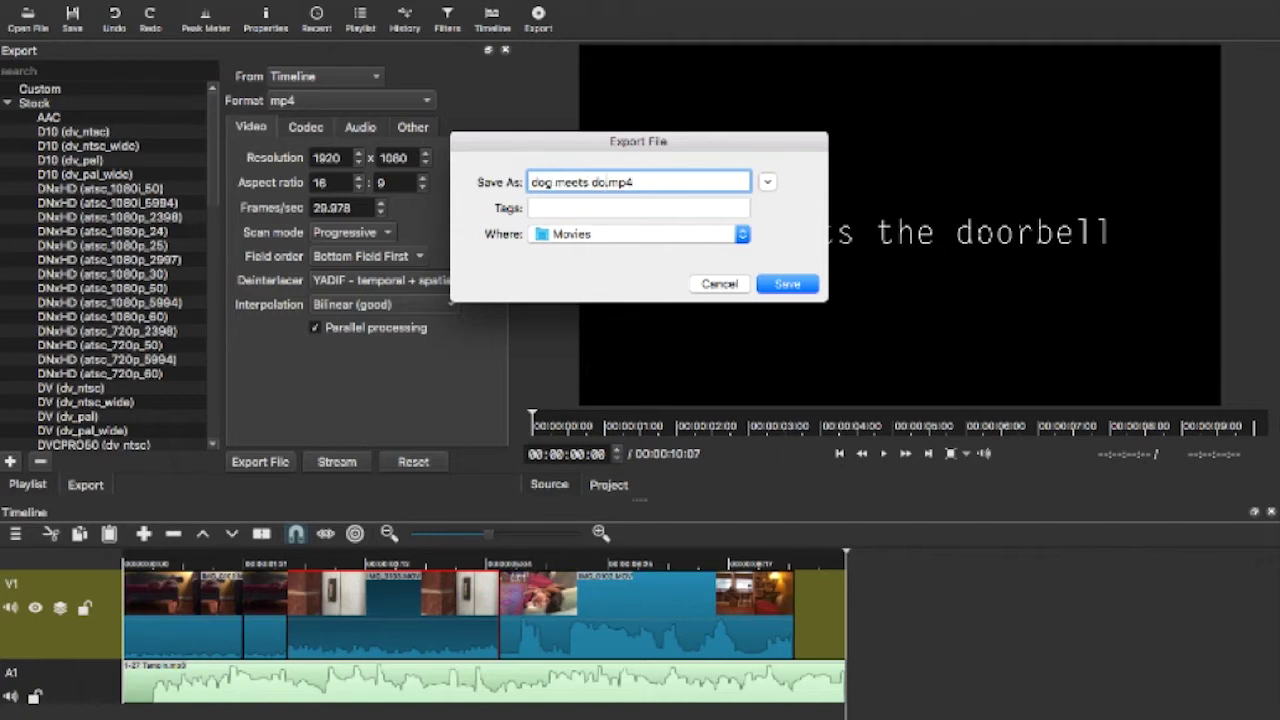
pyautogui.write('rbell')
pyautogui.click(690, 236)
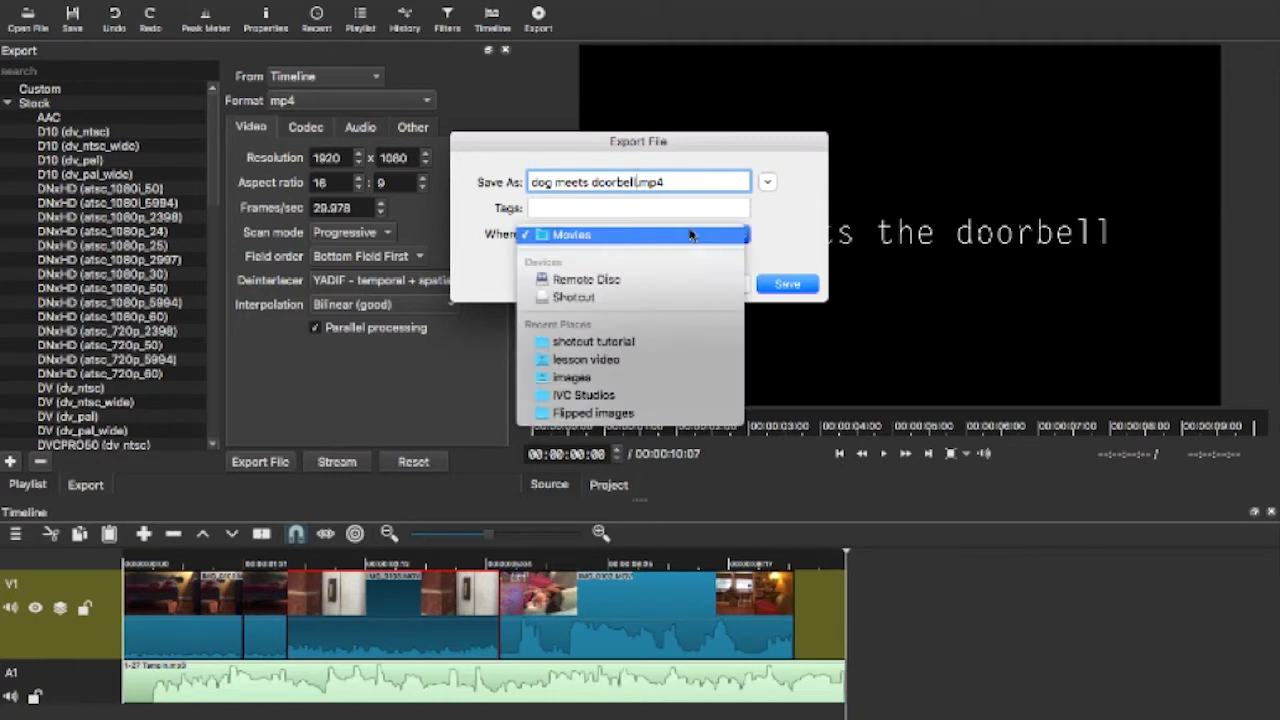
pyautogui.click(643, 345)
pyautogui.click(778, 286)
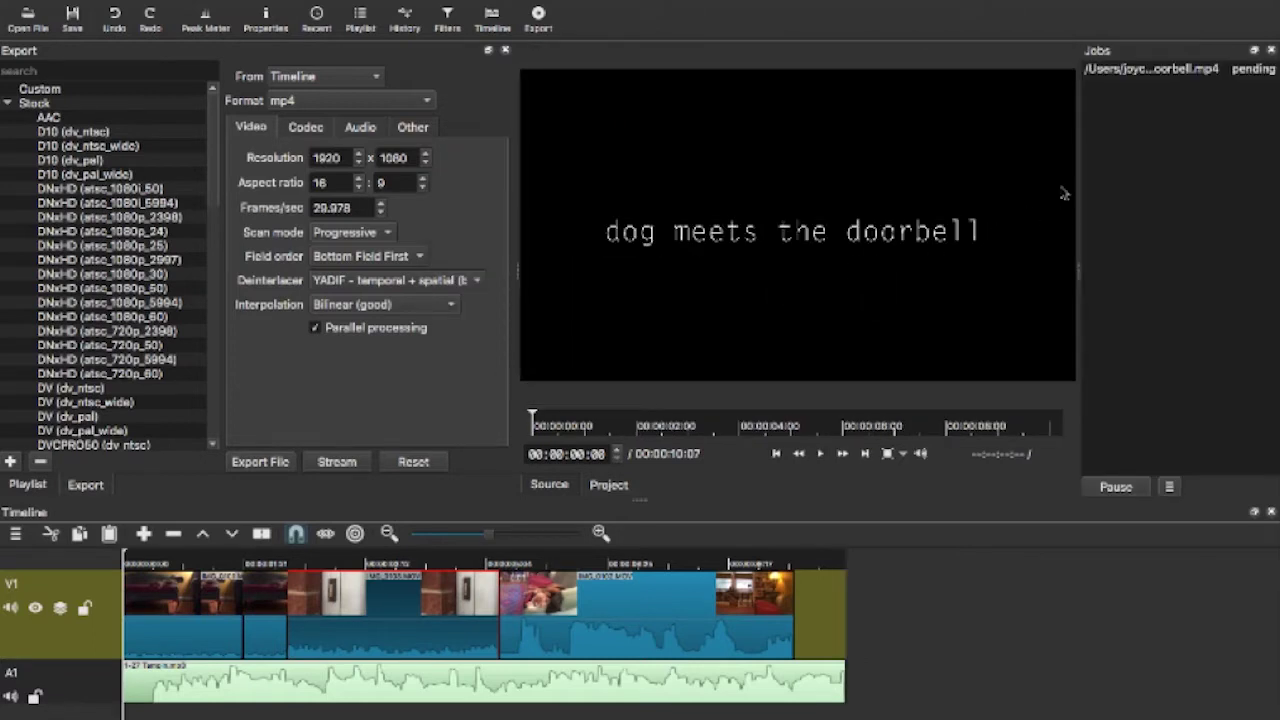
pyautogui.moveTo(1078, 271); pyautogui.dragTo(945, 268)
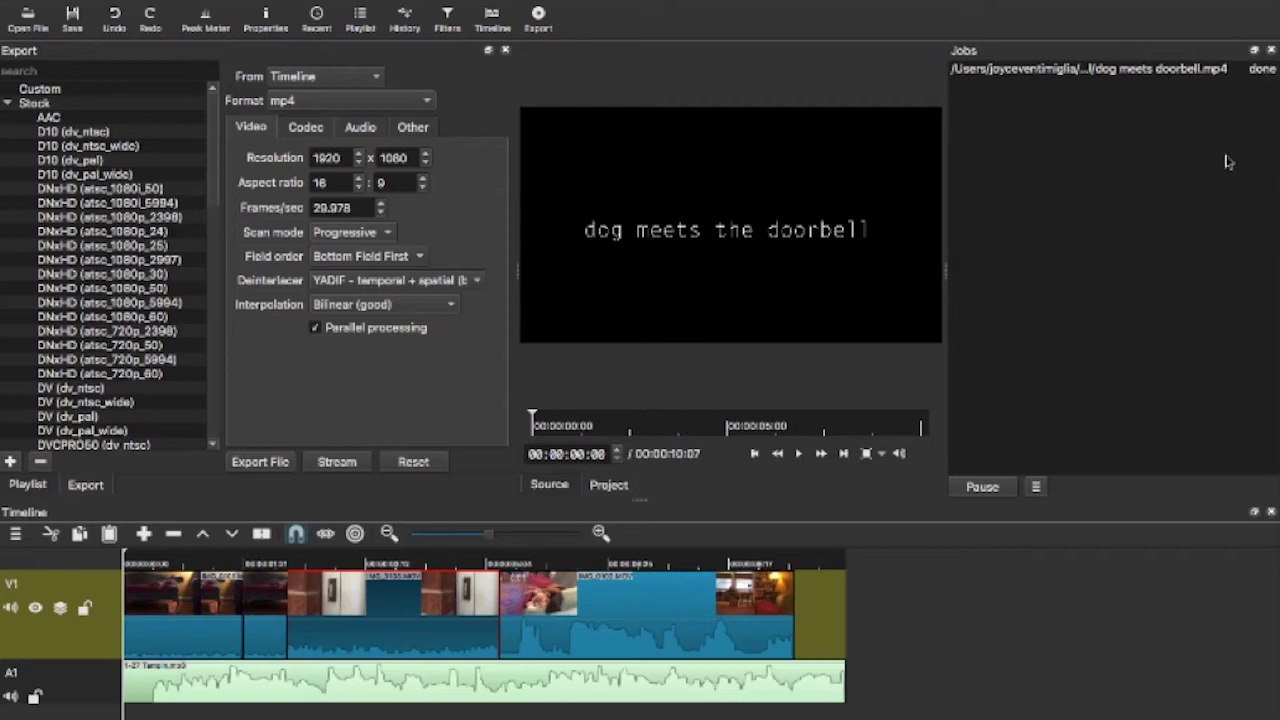
# Switch to Finder, play the exported dog meets doorbell.mp4 from the shotcut tutorial folder to its end, and close the player.
pyautogui.press('super+Tab')
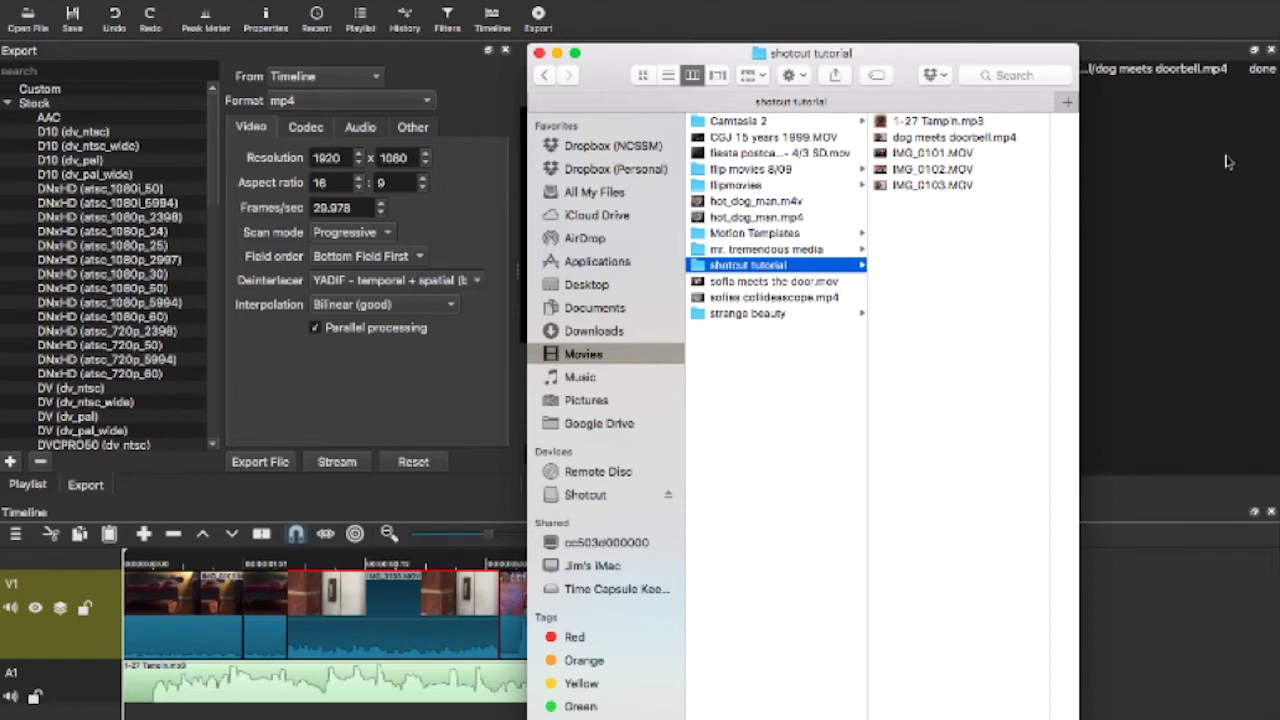
pyautogui.click(988, 140)
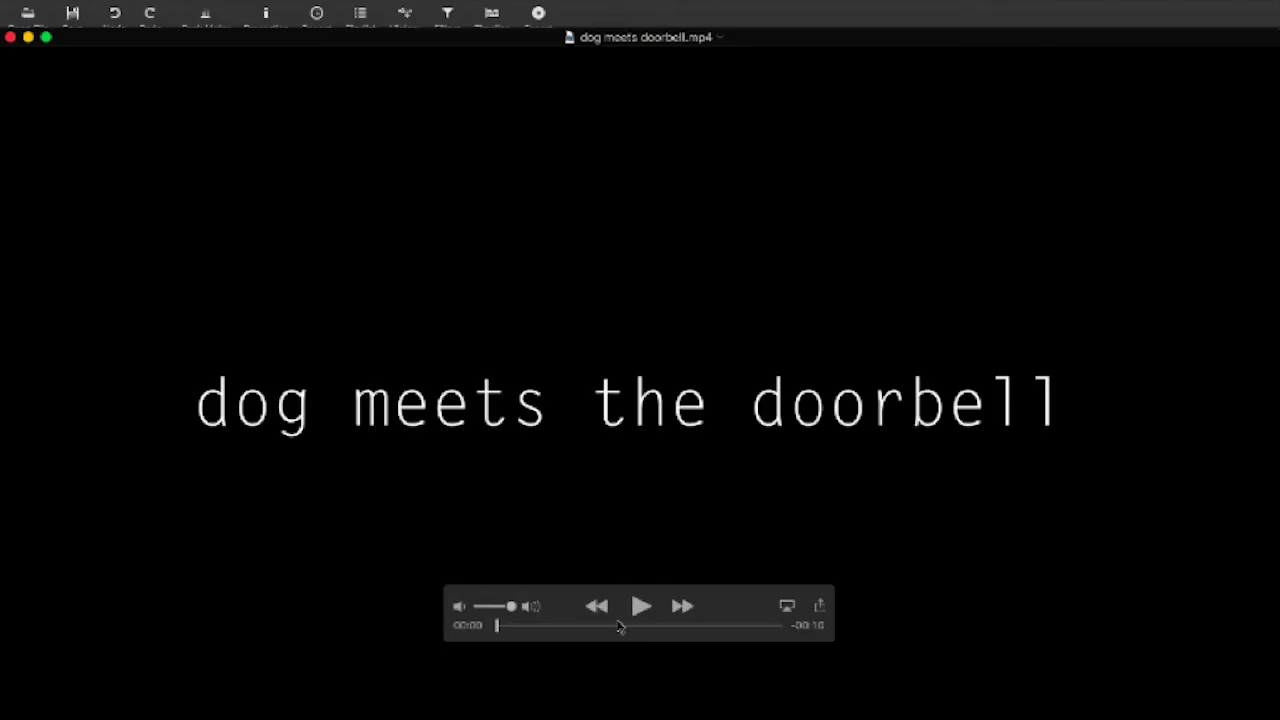
pyautogui.click(640, 607)
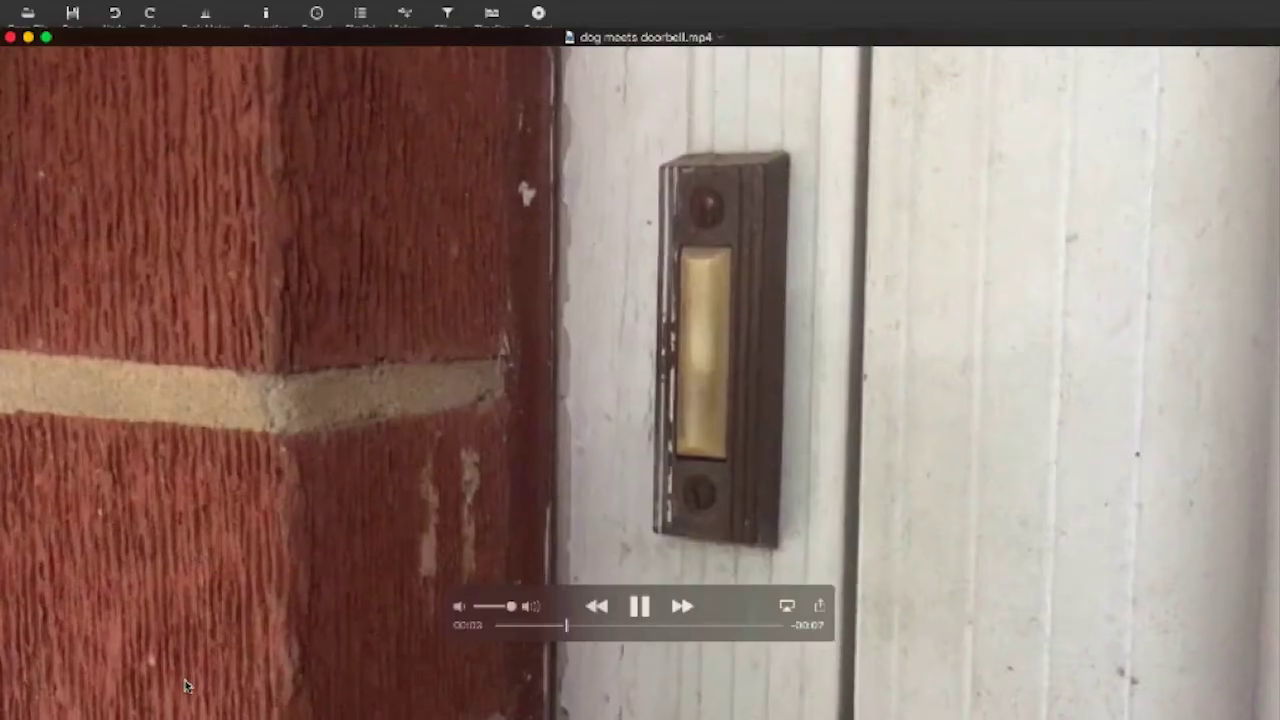
pyautogui.press('XF86AudioRaiseVolume')
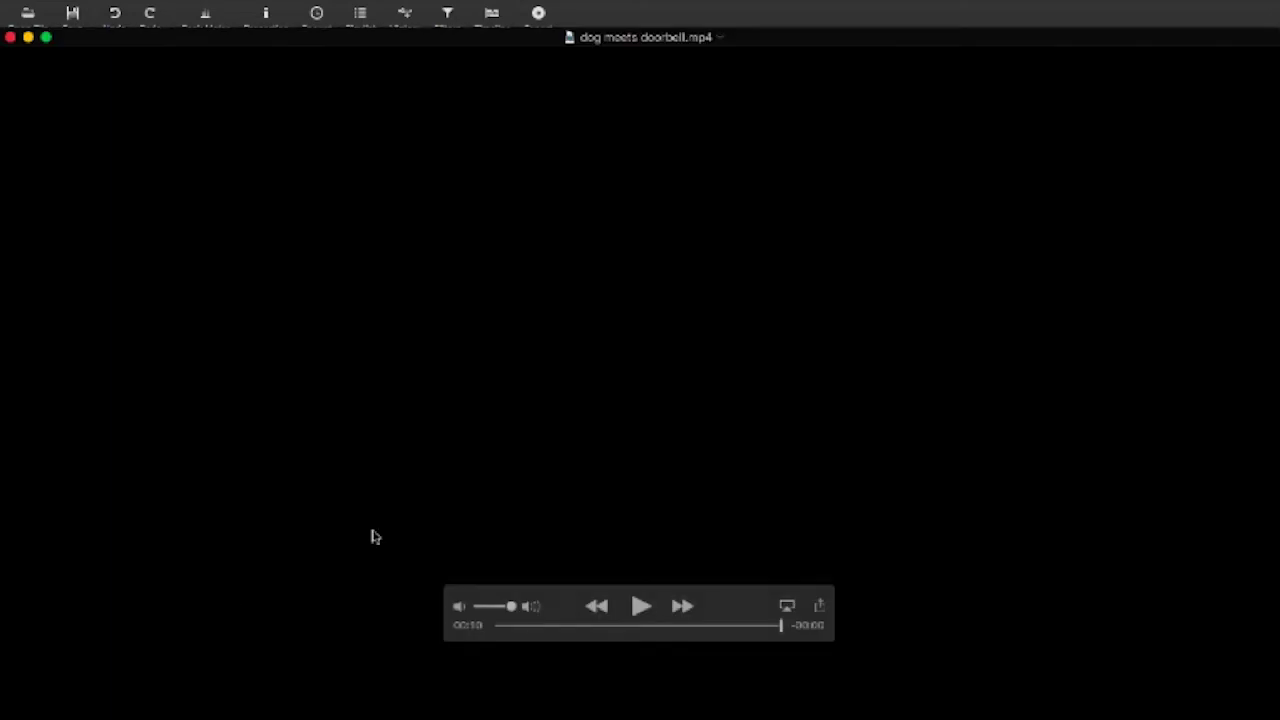
pyautogui.click(10, 42)
pyautogui.press('super+w')
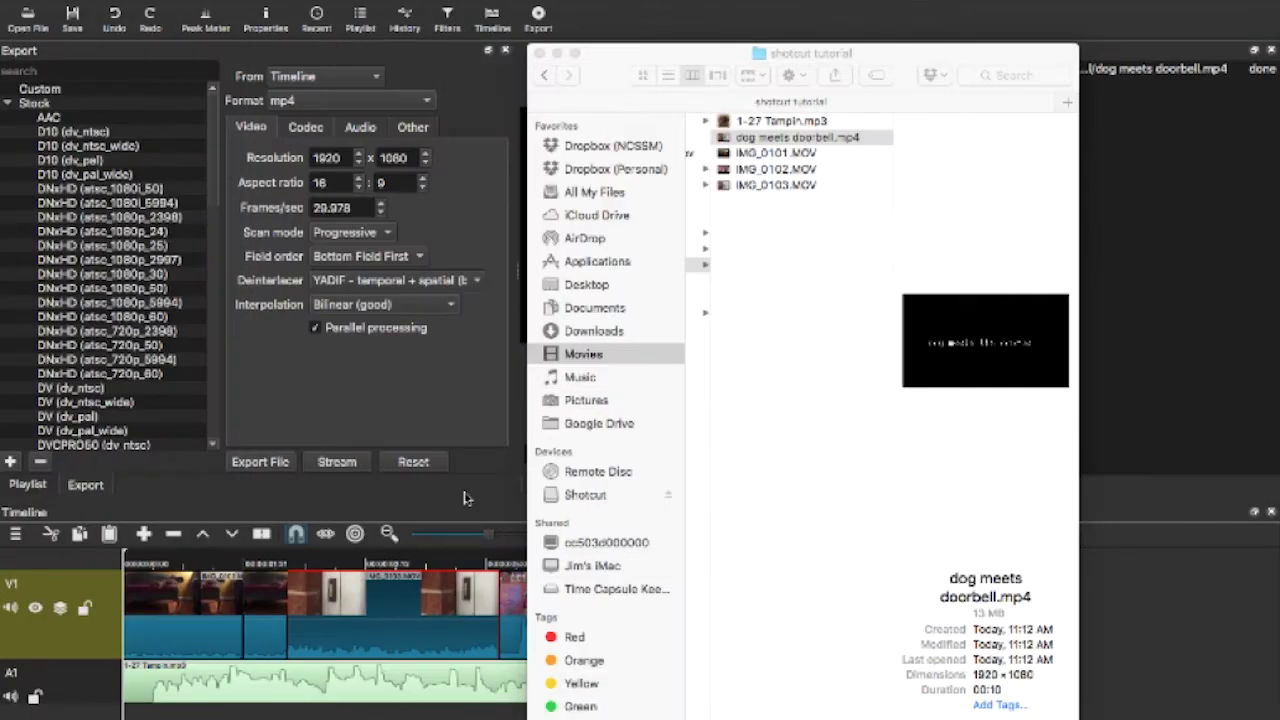
# Return to Shotcut, close the Export and Jobs panels, and narrow the Playlist panel to enlarge the preview area.
pyautogui.click(478, 98)
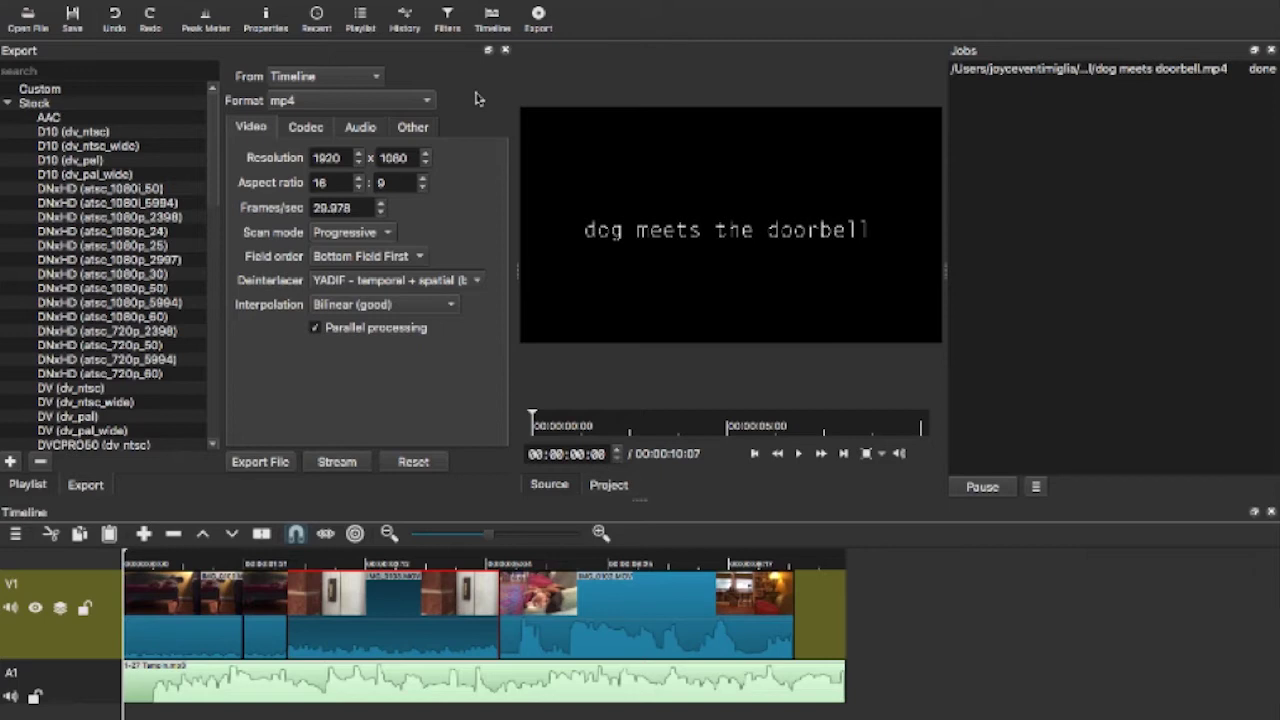
pyautogui.click(506, 50)
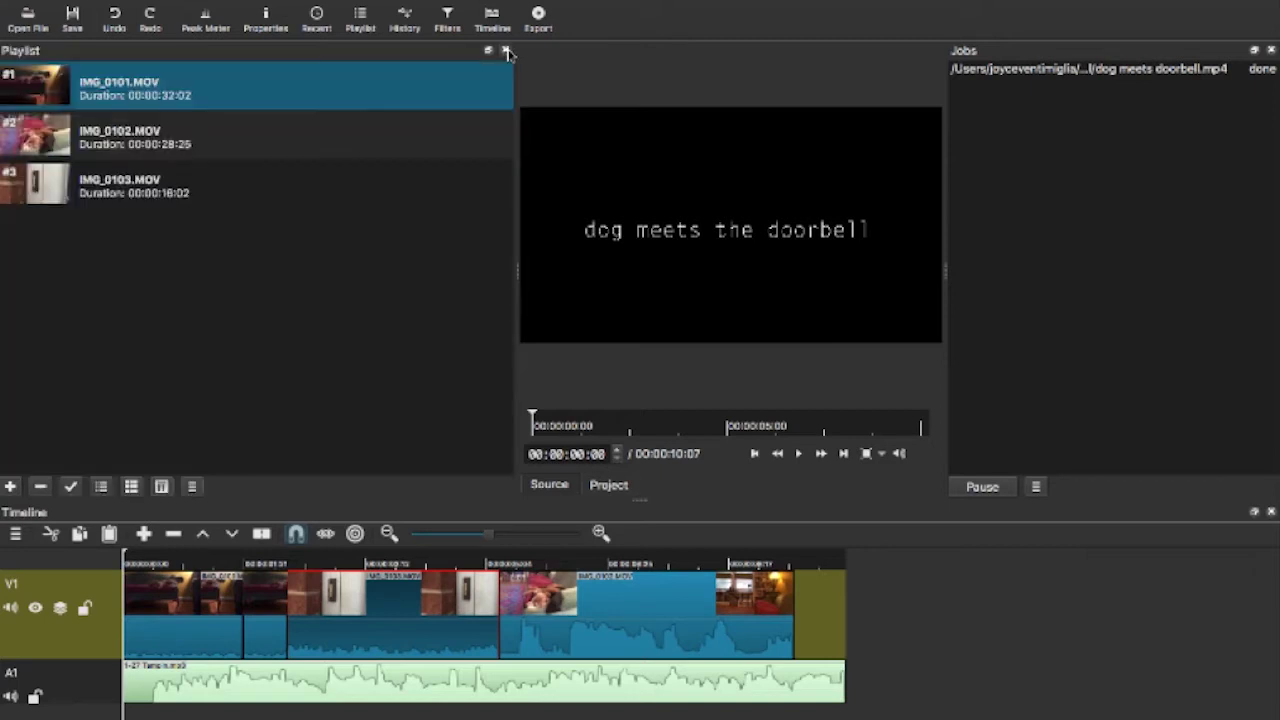
pyautogui.click(1271, 50)
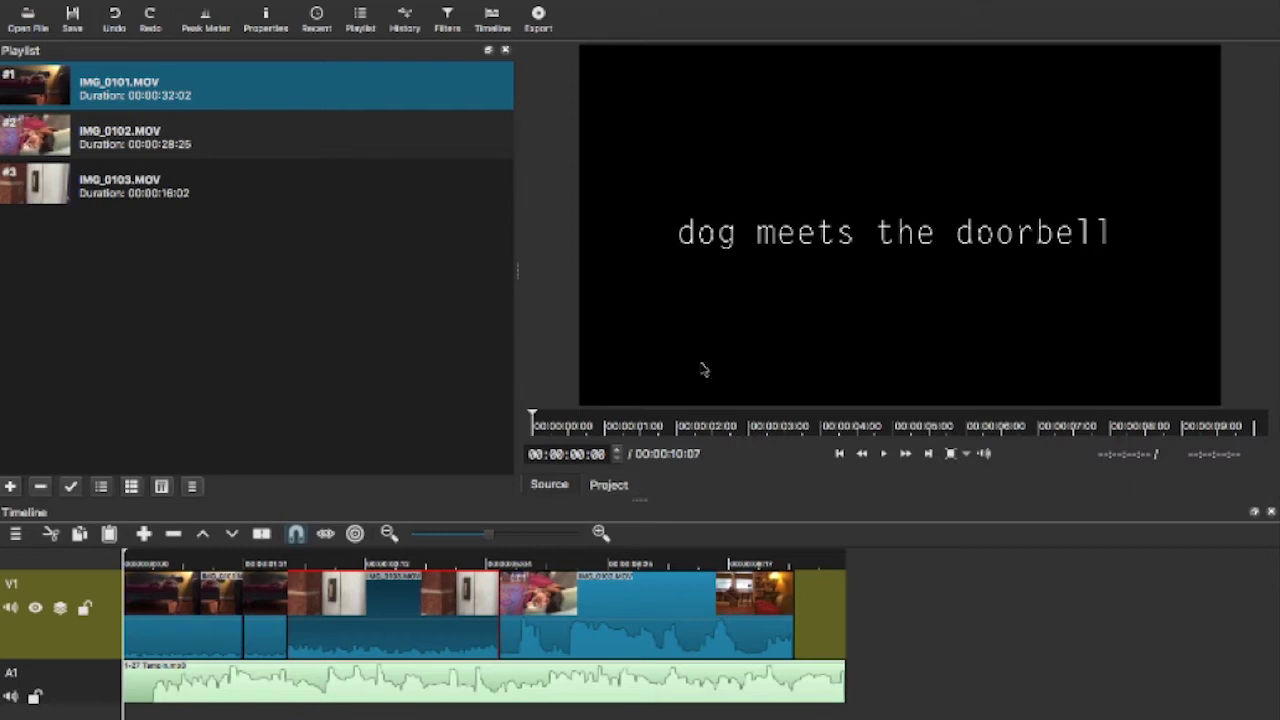
pyautogui.moveTo(516, 277); pyautogui.dragTo(263, 274)
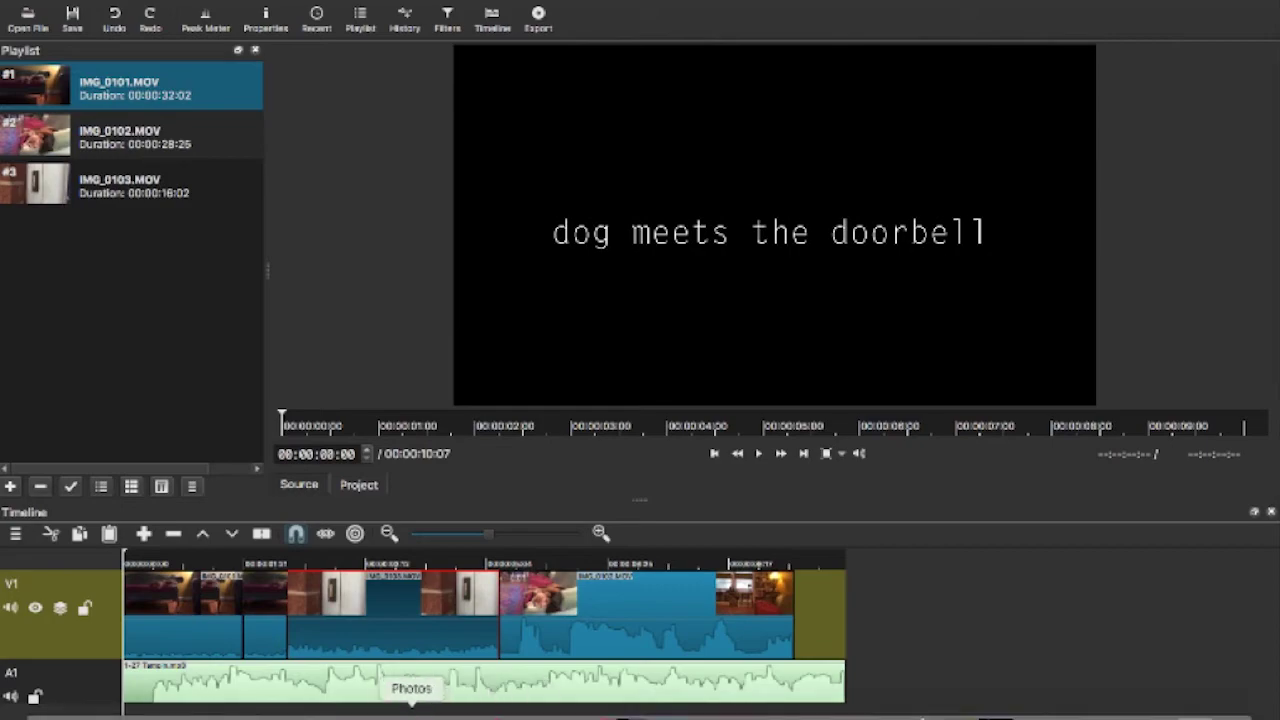
# Switch to the browser and look through the Shotcut website's download, minimum system requirements and tutorial videos pages.
pyautogui.click(339, 708)
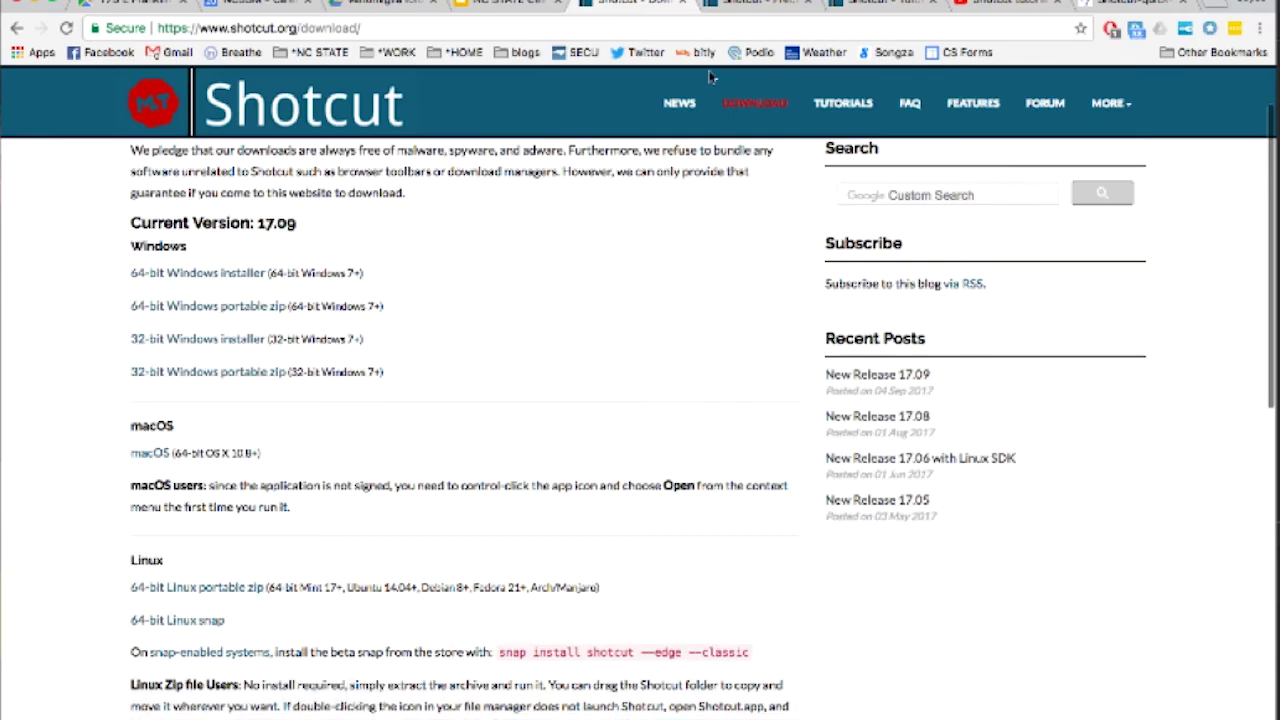
pyautogui.click(739, 3)
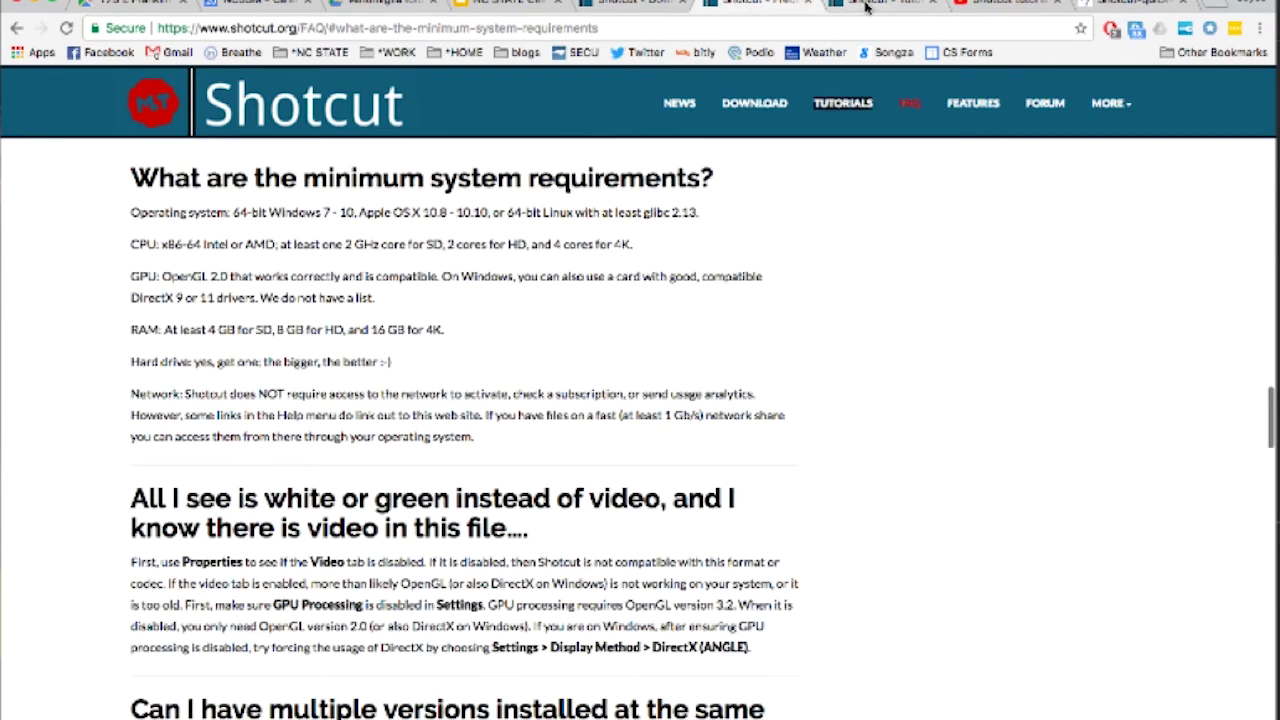
pyautogui.click(869, 6)
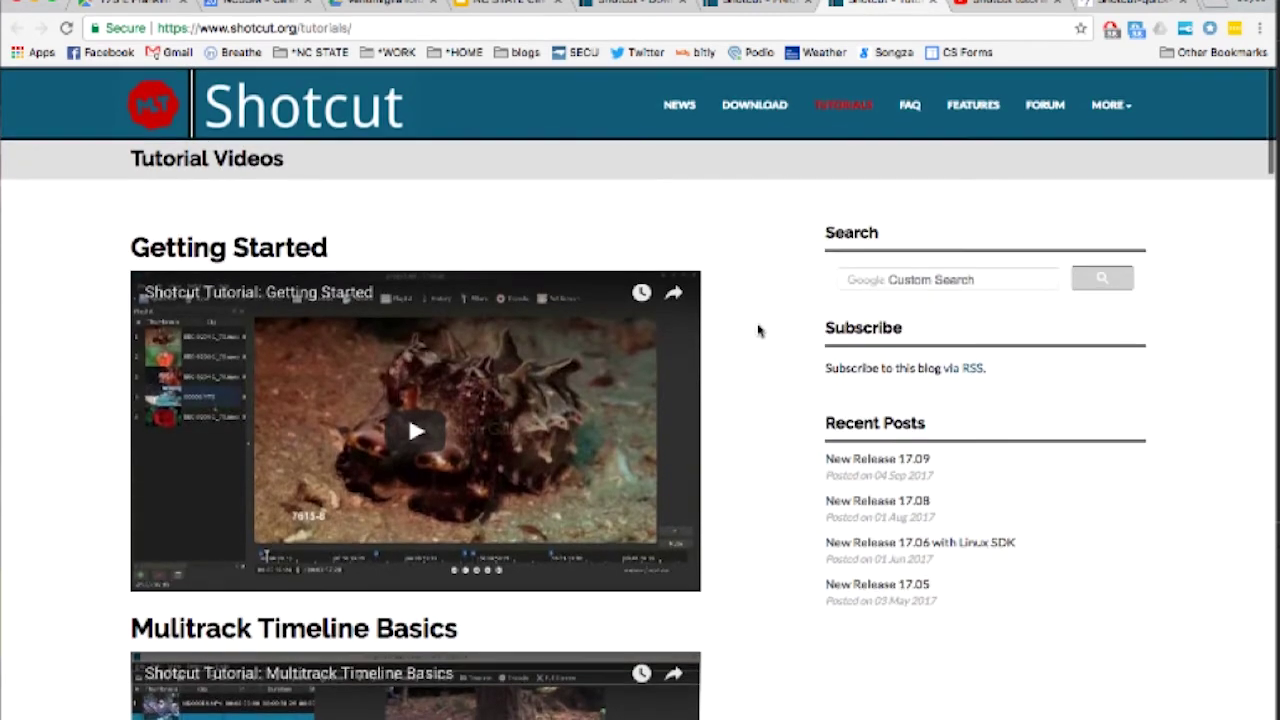
pyautogui.scroll(-4, 773, 385)
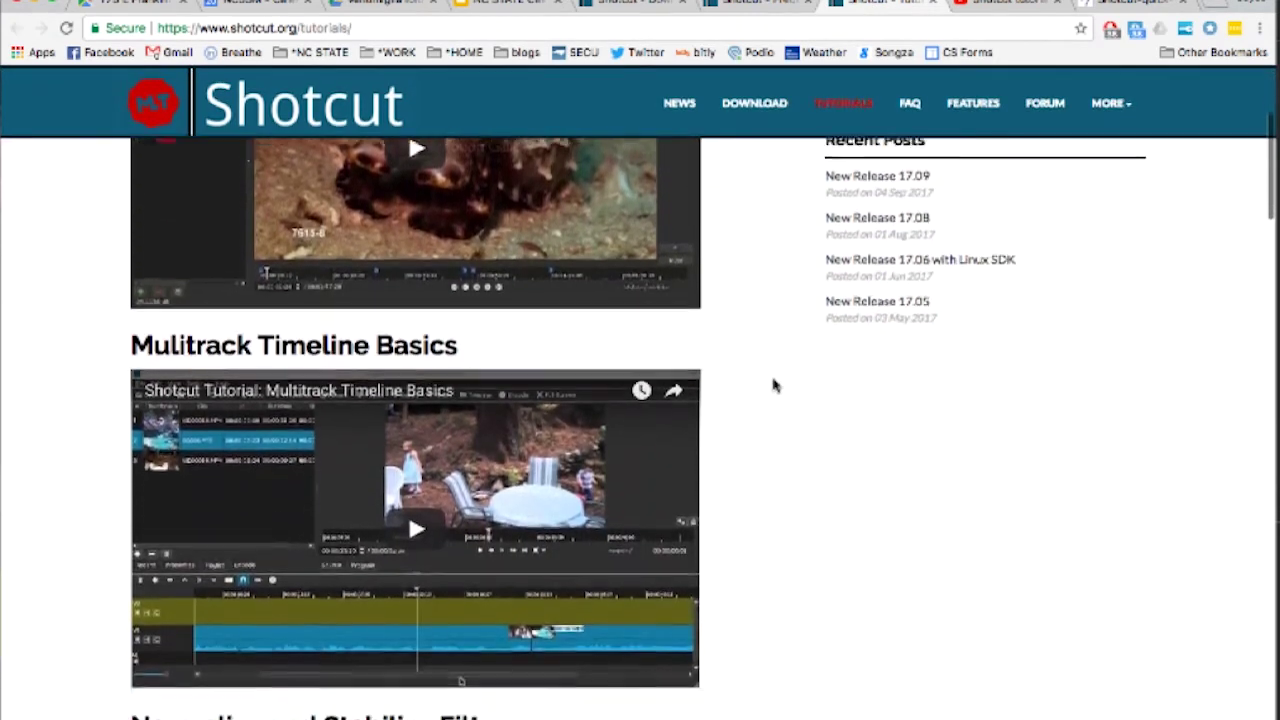
# Look through the list of tutorial videos on the Shotcut tutorials page, from Getting Started through Cross-fades and Transitions, Using HTML5 and Track Filters.
pyautogui.scroll(-5, 773, 385)
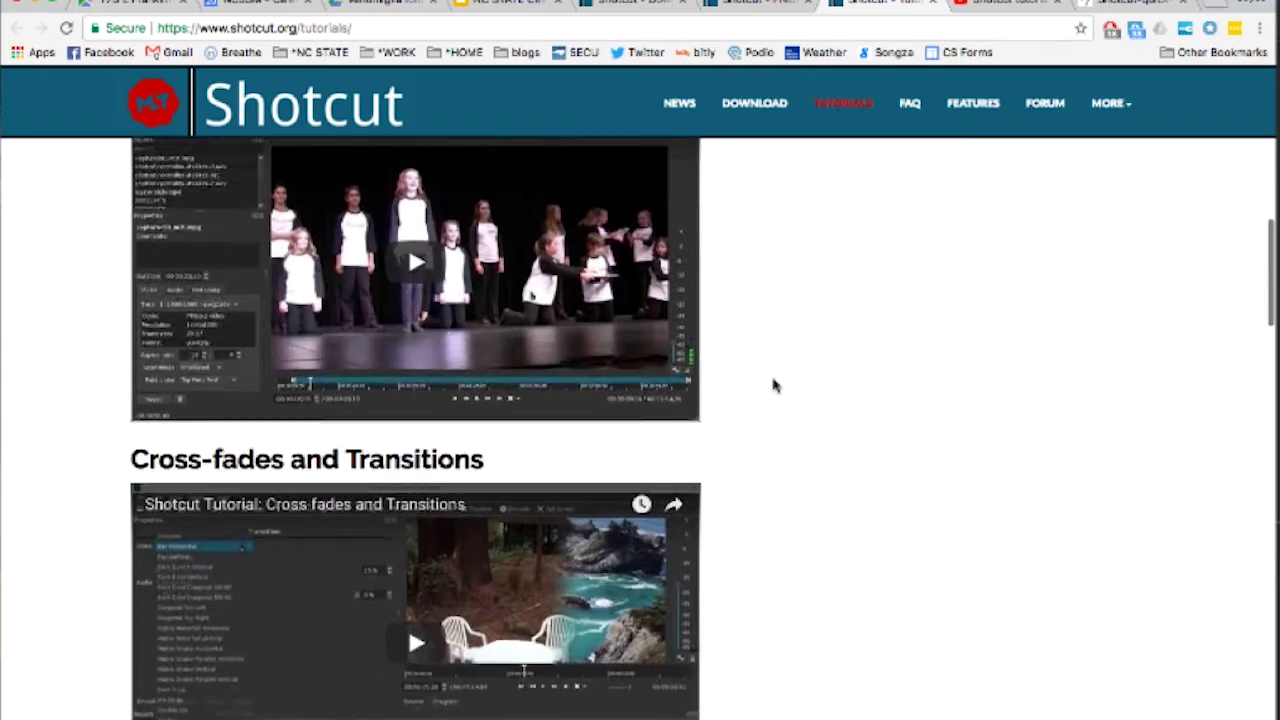
pyautogui.scroll(5, 773, 385)
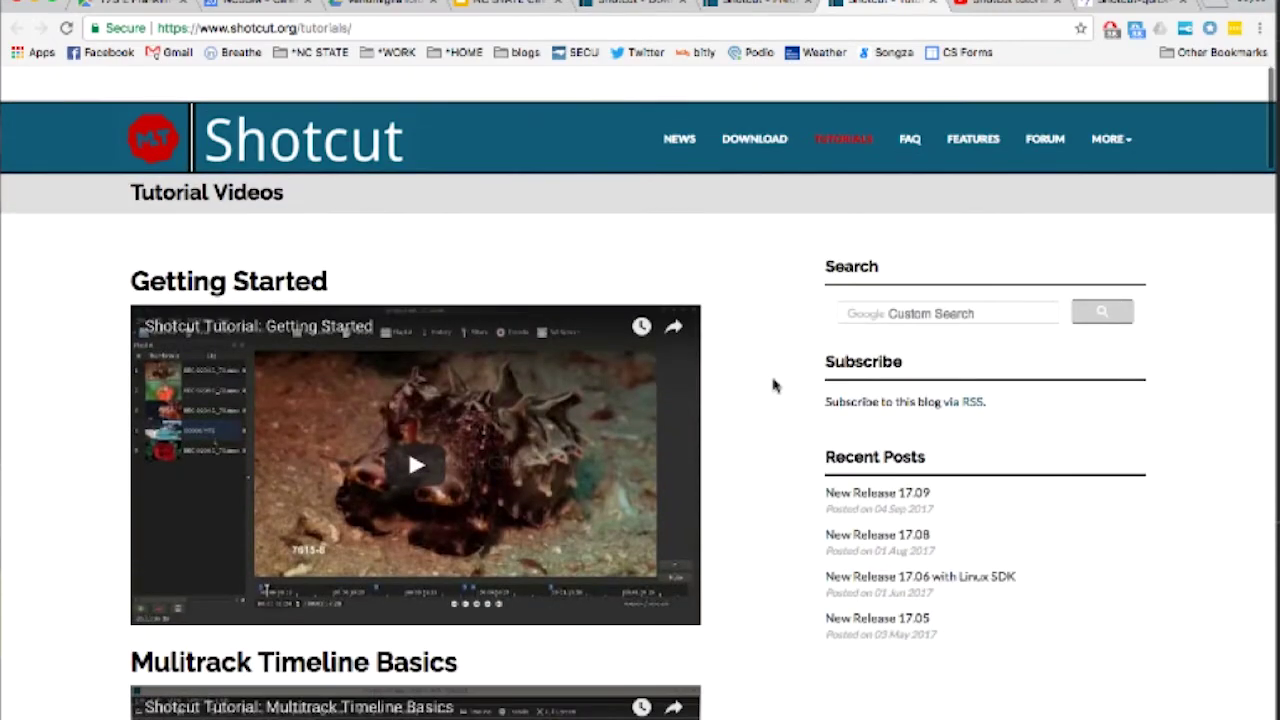
pyautogui.scroll(-1, 773, 385)
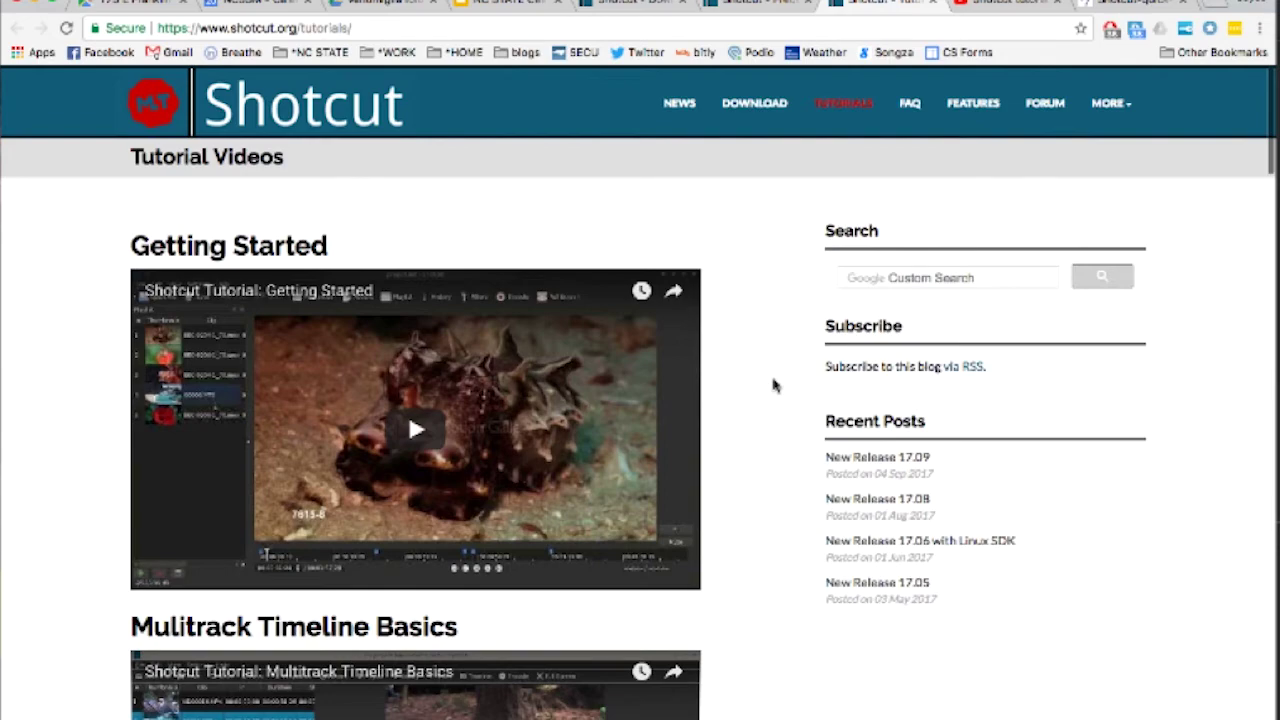
pyautogui.scroll(-19, 780, 329)
pyautogui.scroll(-15, 781, 329)
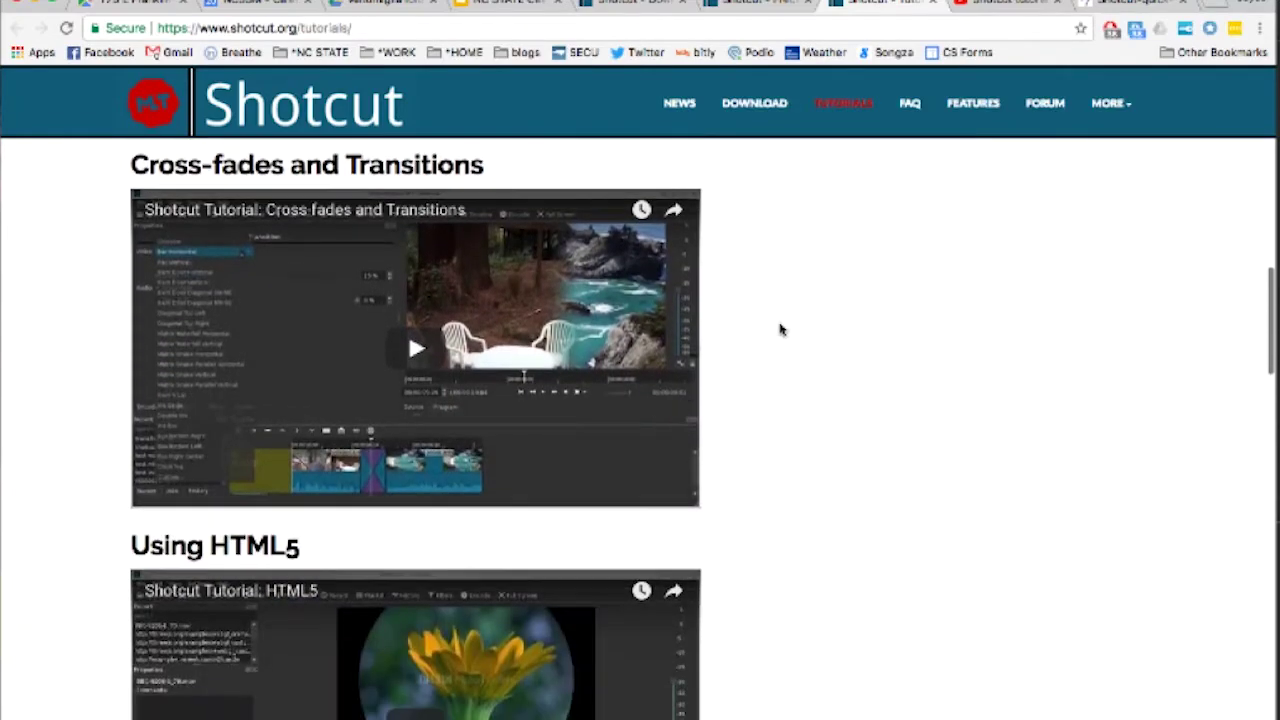
pyautogui.scroll(-13, 781, 329)
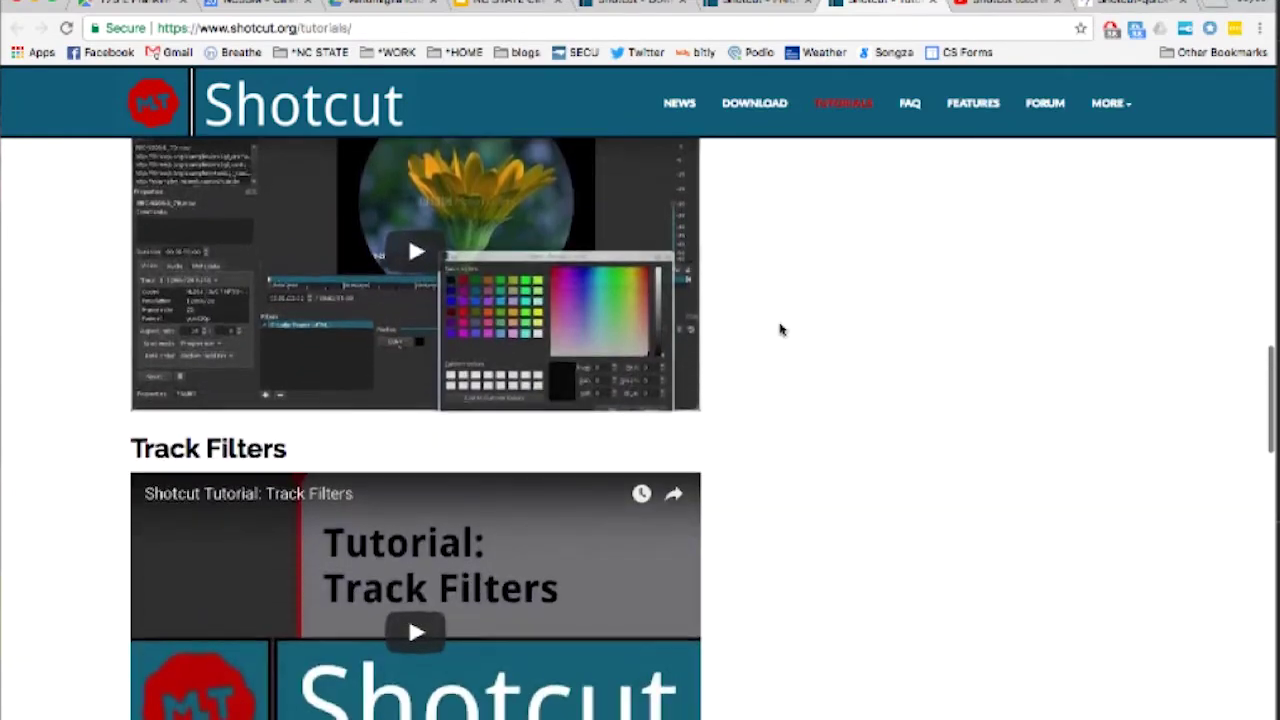
pyautogui.scroll(-16, 781, 329)
pyautogui.scroll(-1, 781, 329)
pyautogui.press('Home')
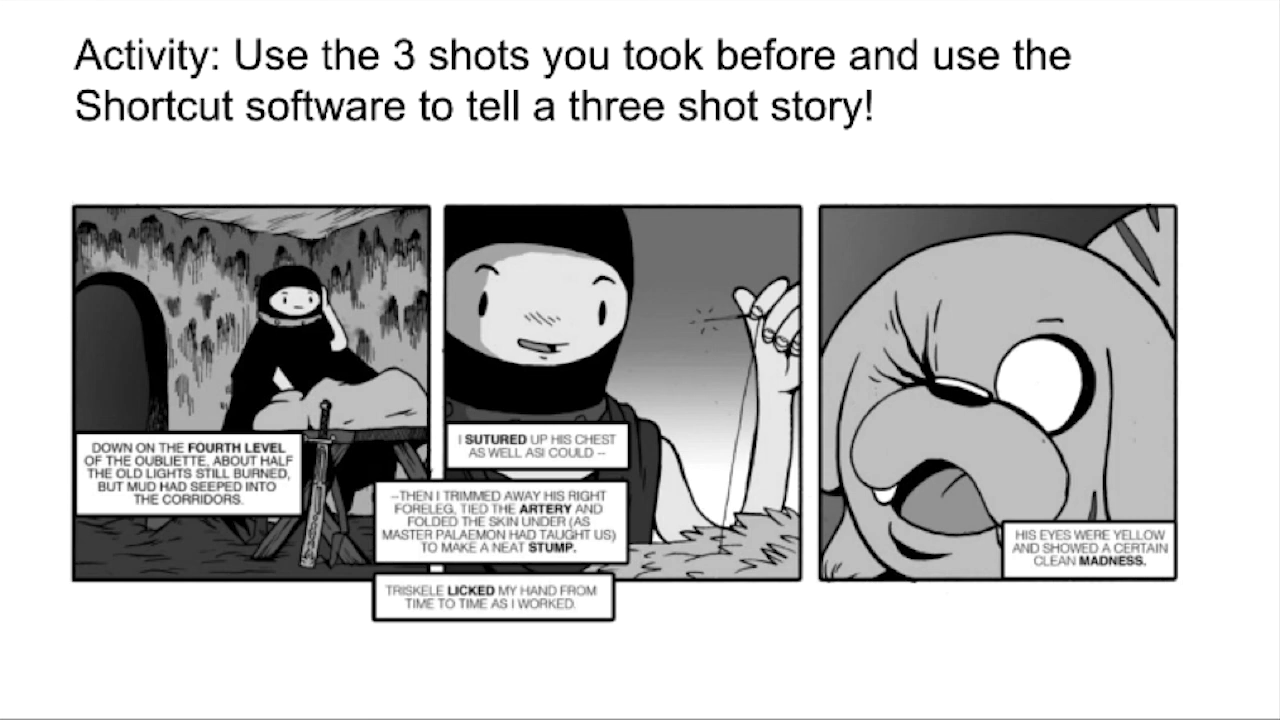
pyautogui.press('Right')
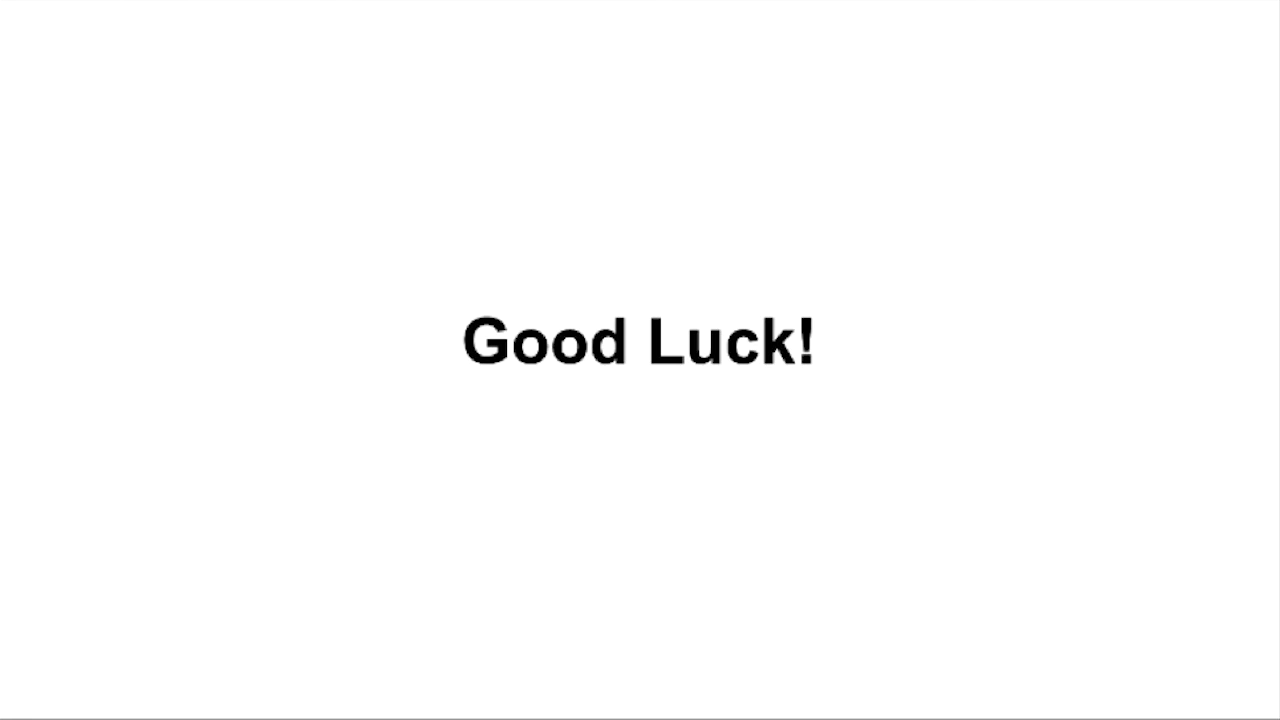